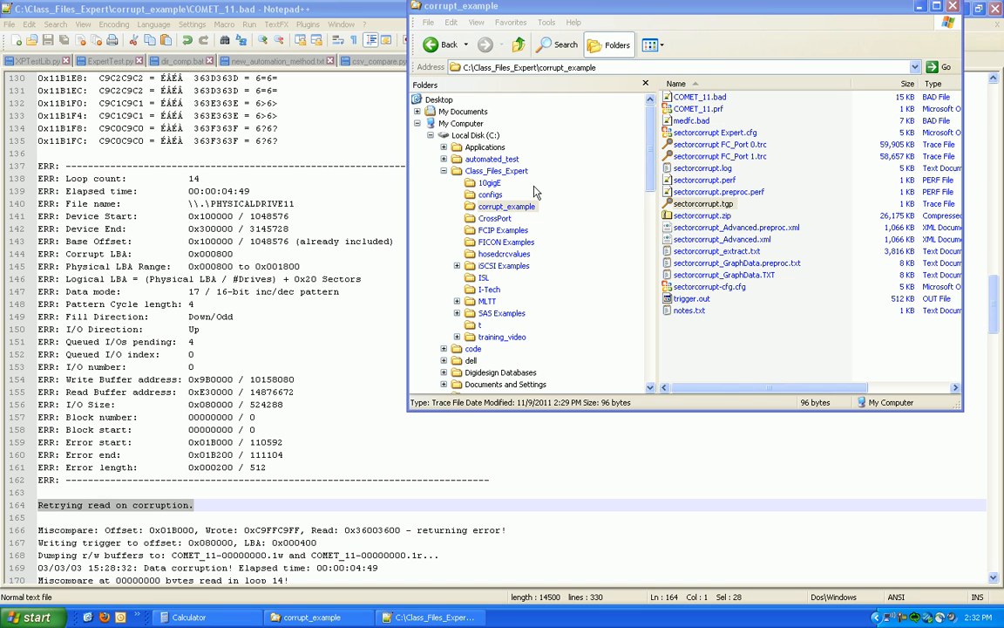
Step: Open the trace file sectorcorrupt.tgp from the corrupt_example folder in Xgig TraceView and run Expert to regenerate its annotations
click(737, 145)
click(741, 156)
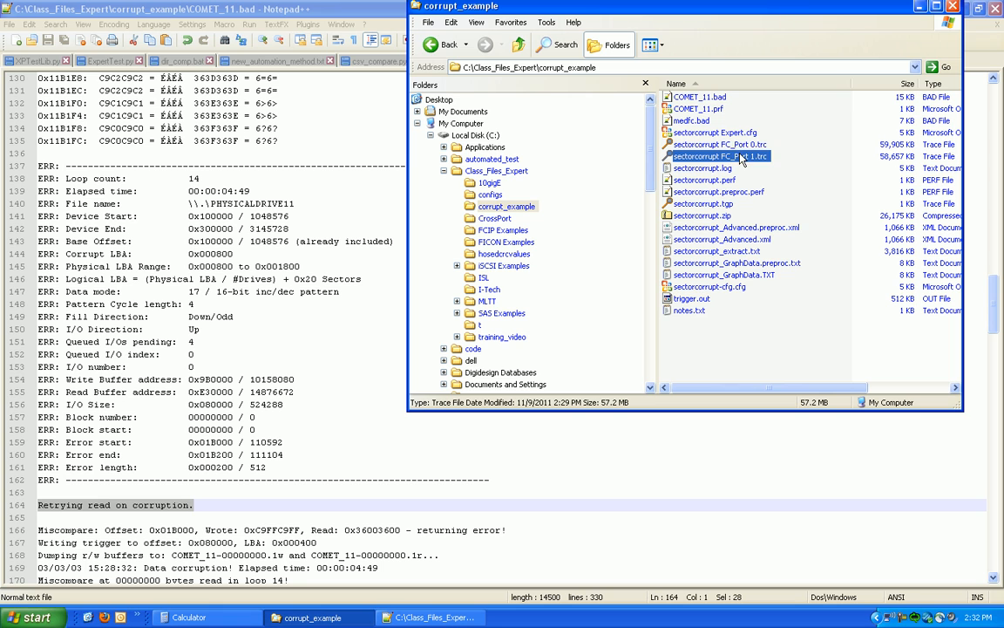
click(712, 99)
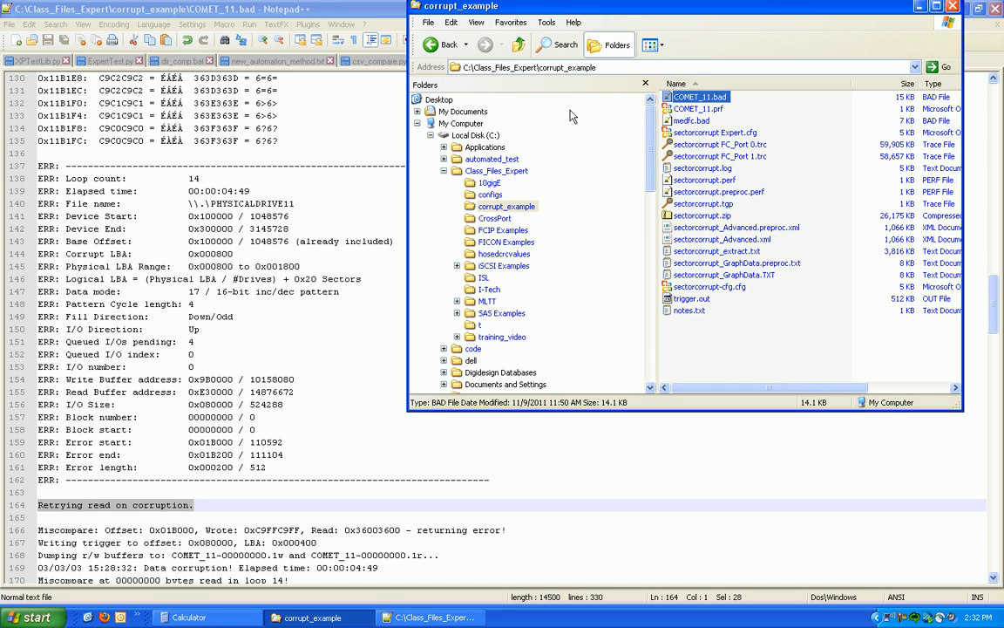
click(711, 204)
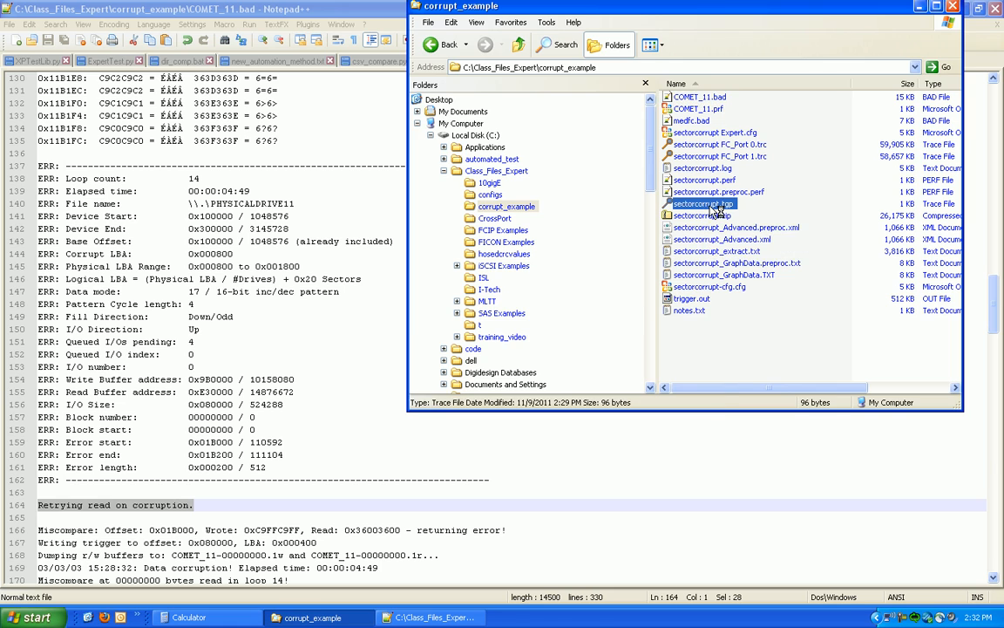
double_click(712, 205)
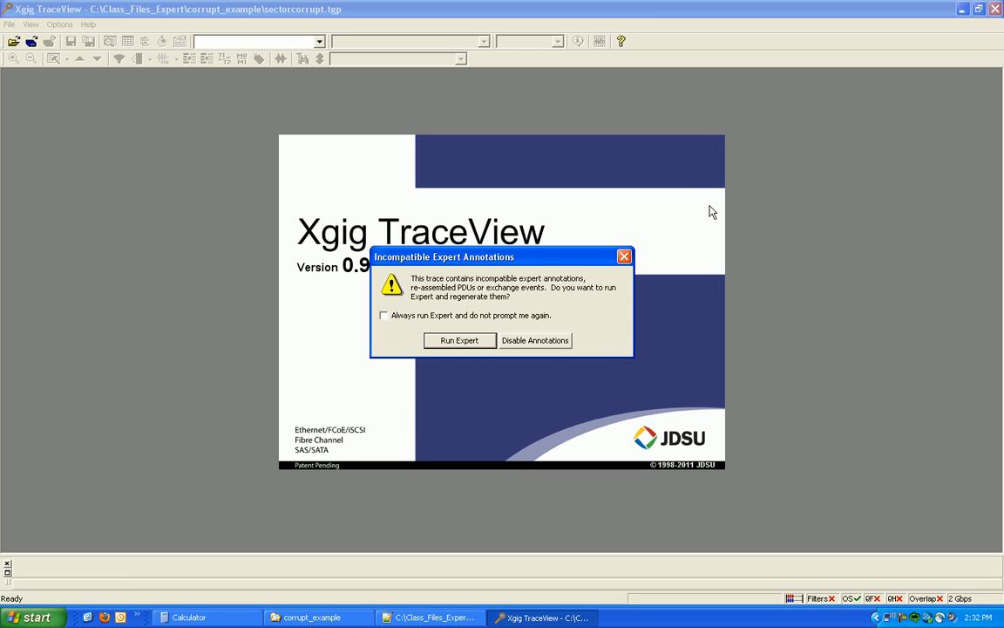
drag(550, 257, 665, 170)
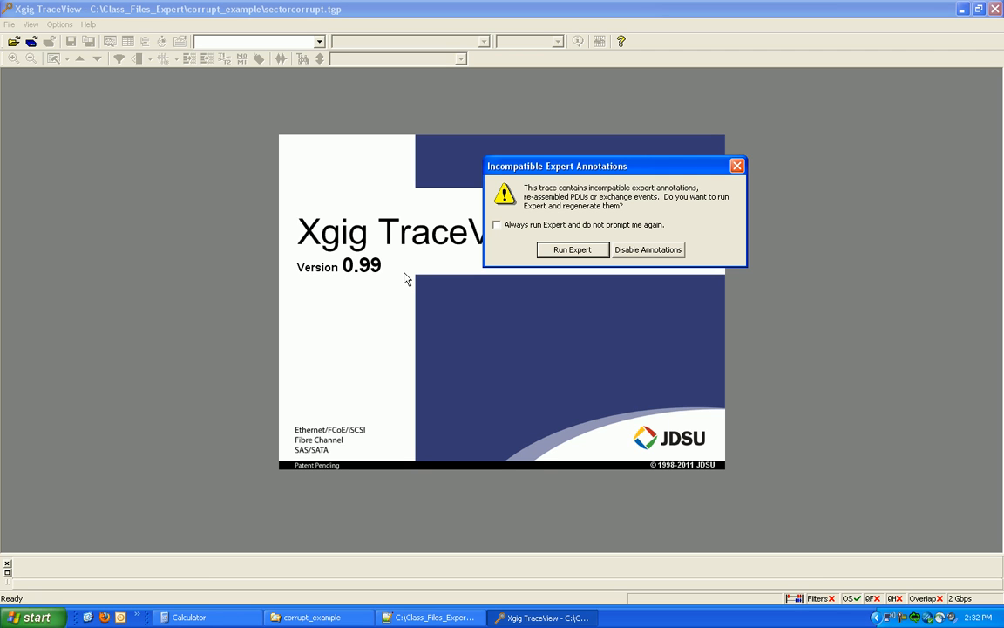
click(557, 253)
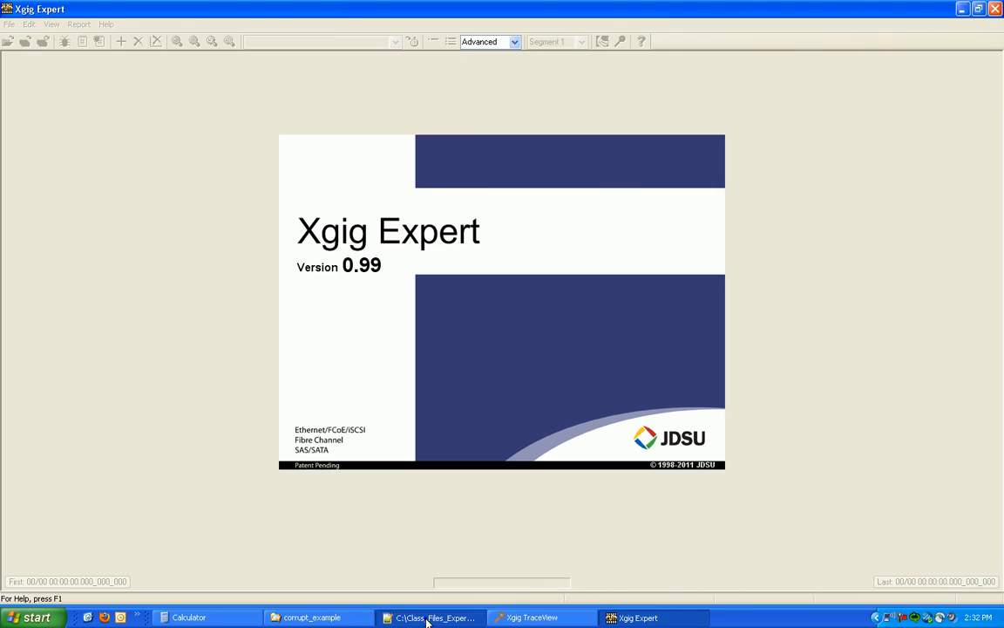
Step: Switch to COMET_11.bad in Notepad++ and examine the wrote and read values and the first offset of the miscompare
click(423, 618)
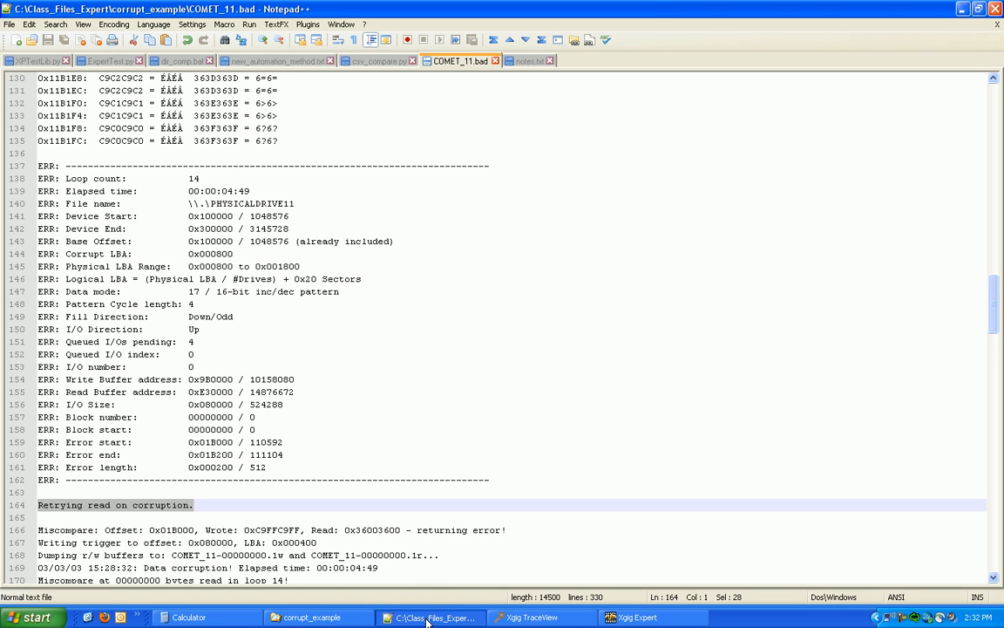
click(469, 222)
scroll(469, 222, up, 20)
scroll(469, 222, up, 20)
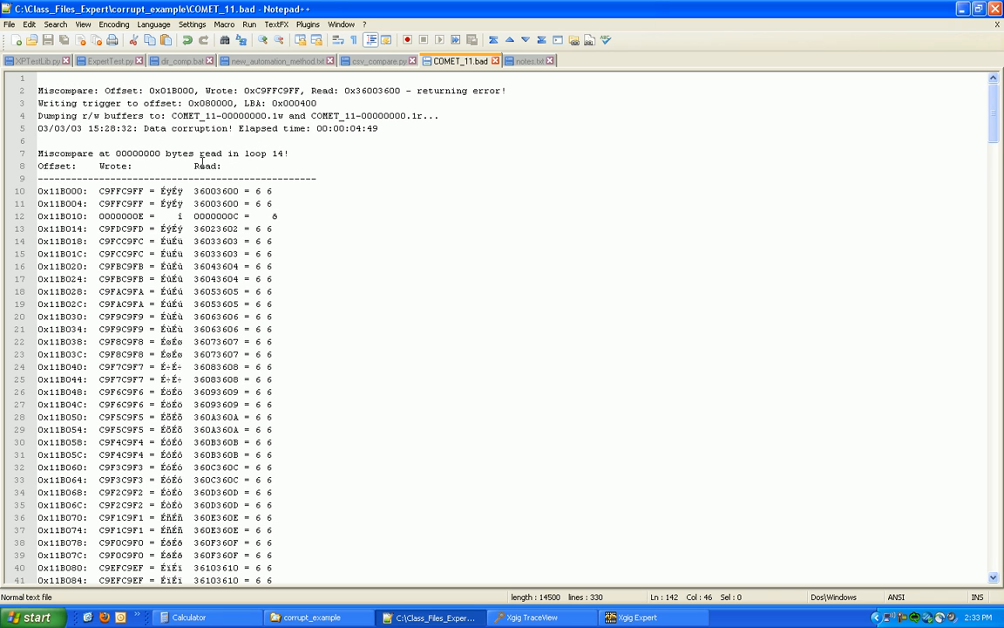
click(247, 90)
drag(247, 91, 400, 92)
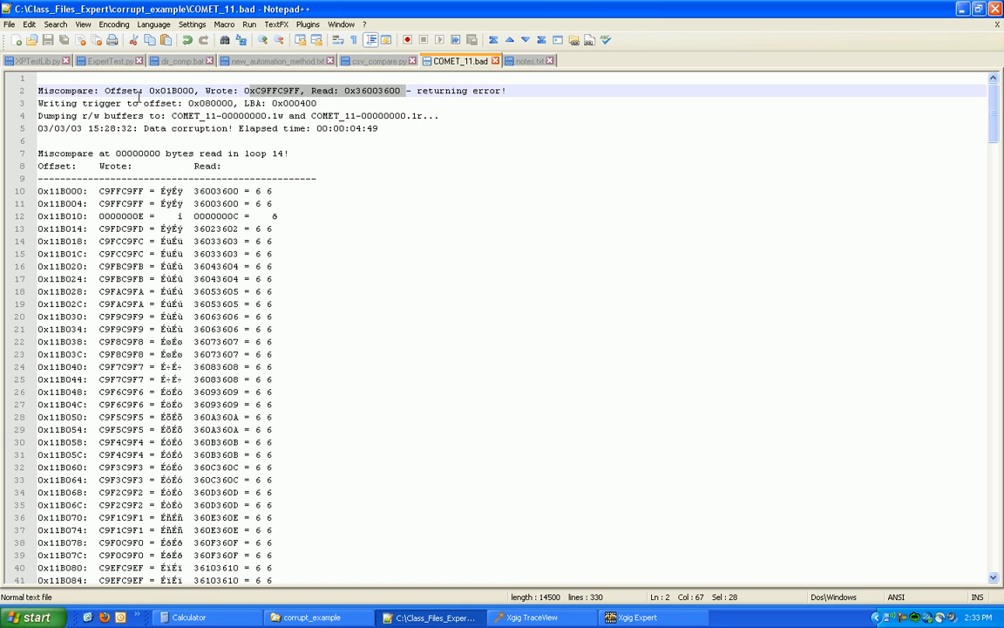
drag(144, 103, 154, 93)
click(81, 191)
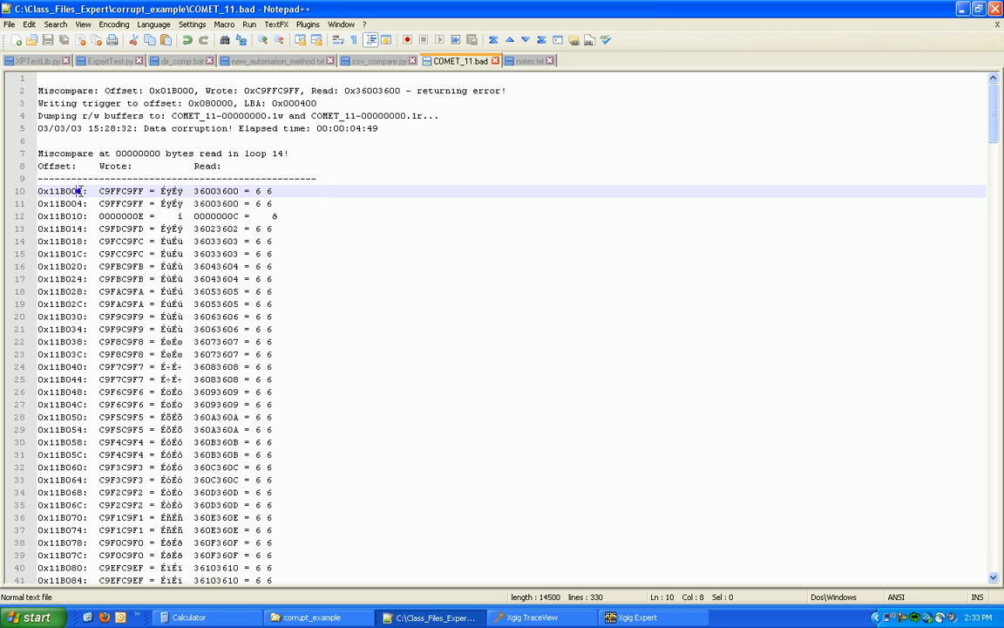
drag(81, 191, 14, 193)
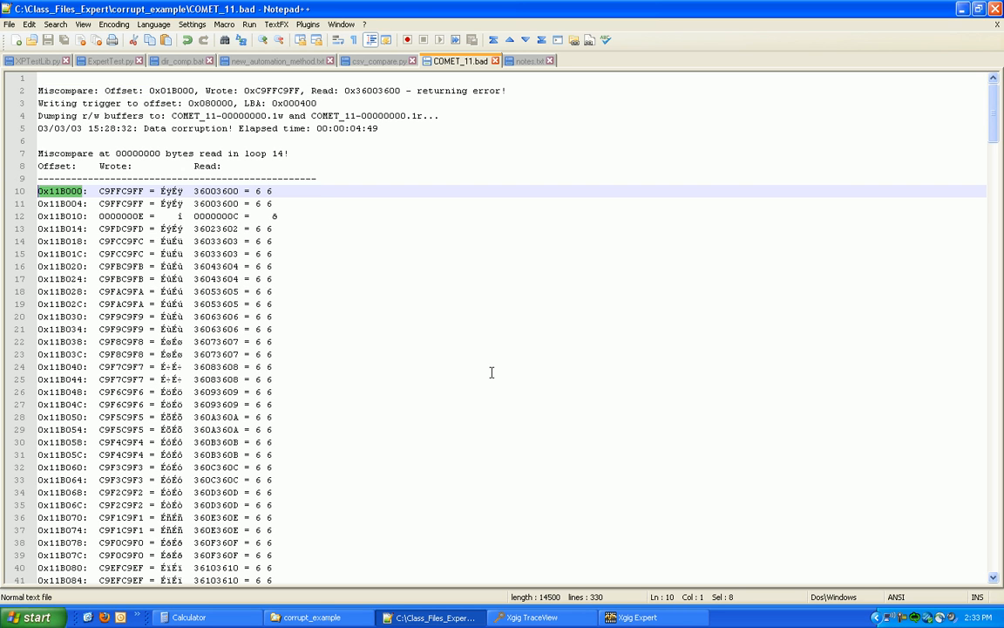
Step: Examine the error summary after the miscompare listing in COMET_11.bad, marking the file name, corrupt LBA and error start values
scroll(491, 372, down, 20)
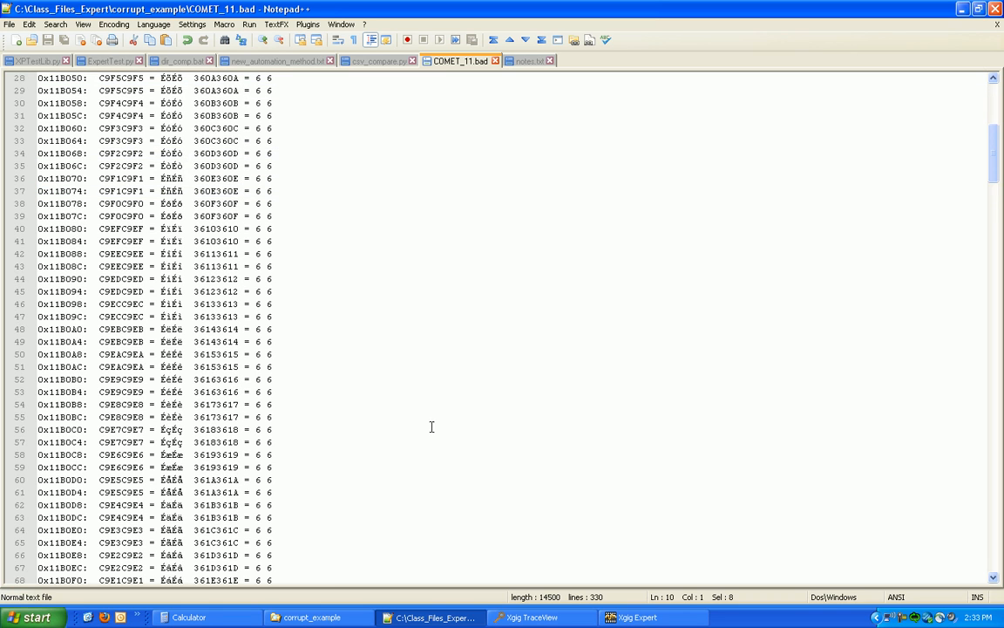
scroll(380, 381, down, 15)
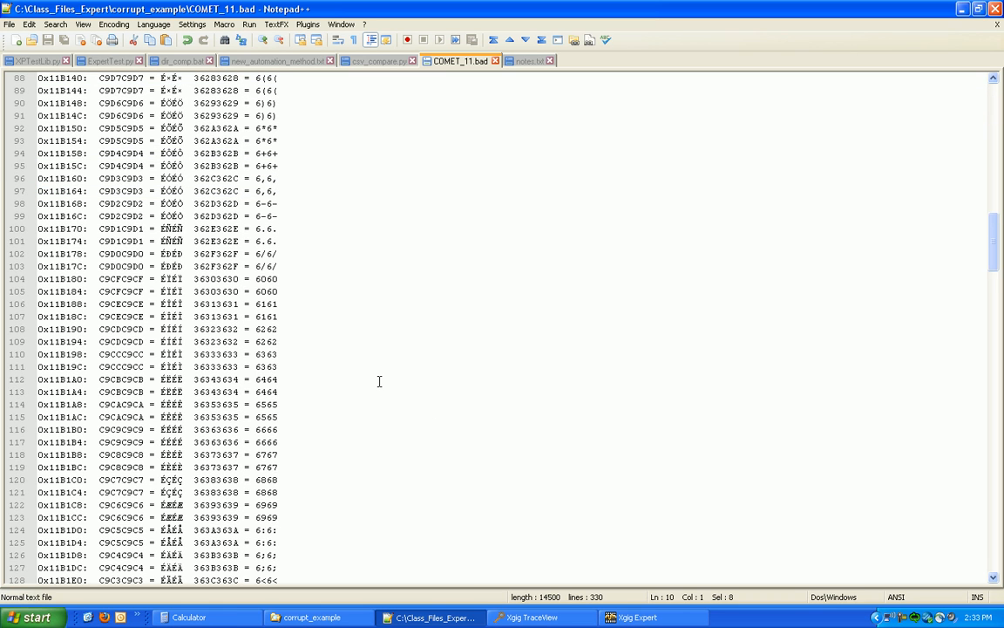
scroll(454, 495, down, 1)
drag(297, 392, 177, 395)
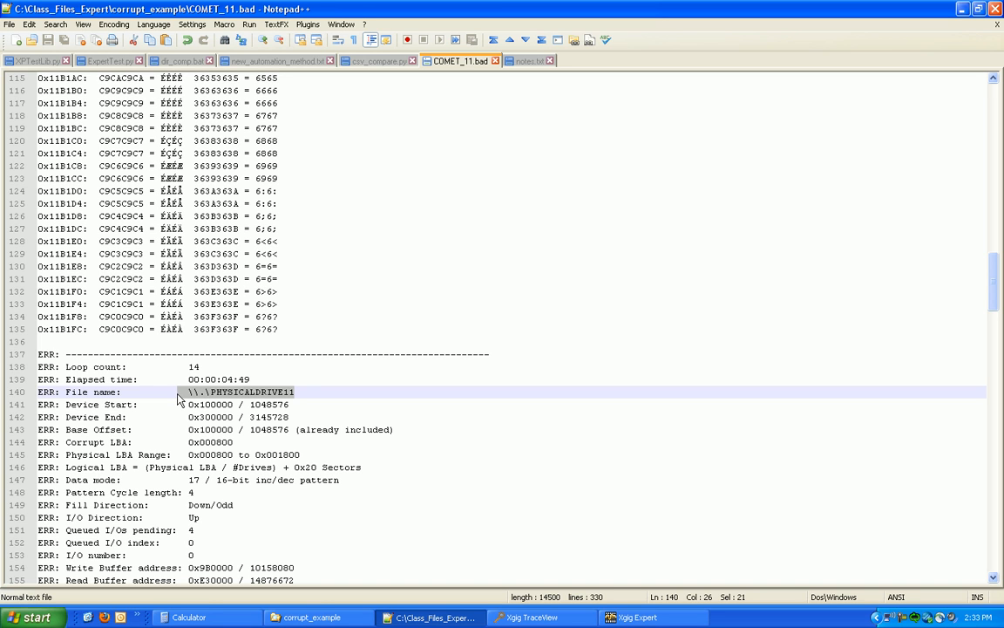
drag(263, 442, 160, 442)
scroll(325, 459, down, 4)
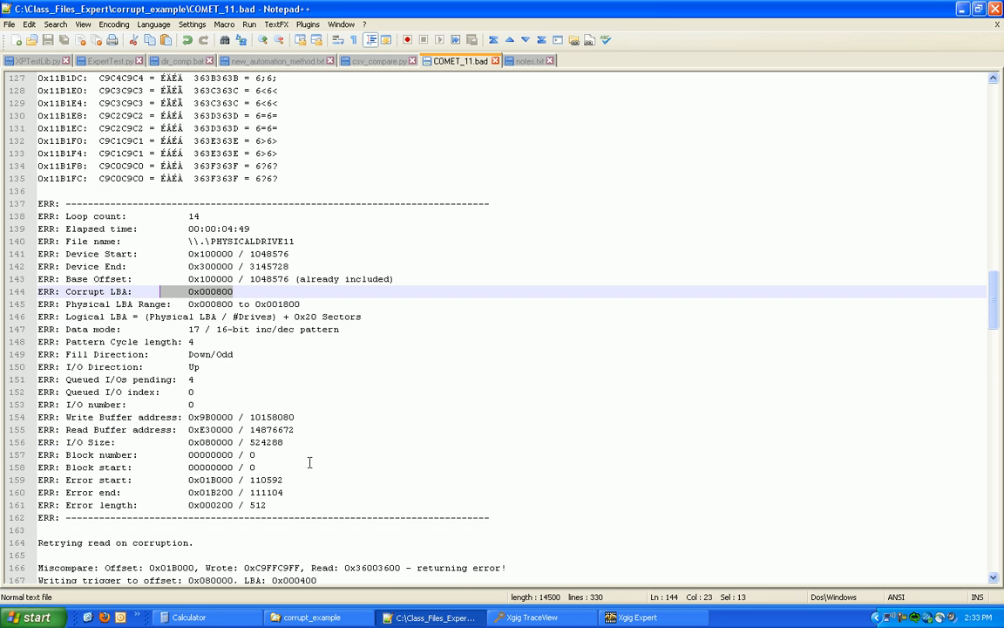
drag(189, 479, 266, 480)
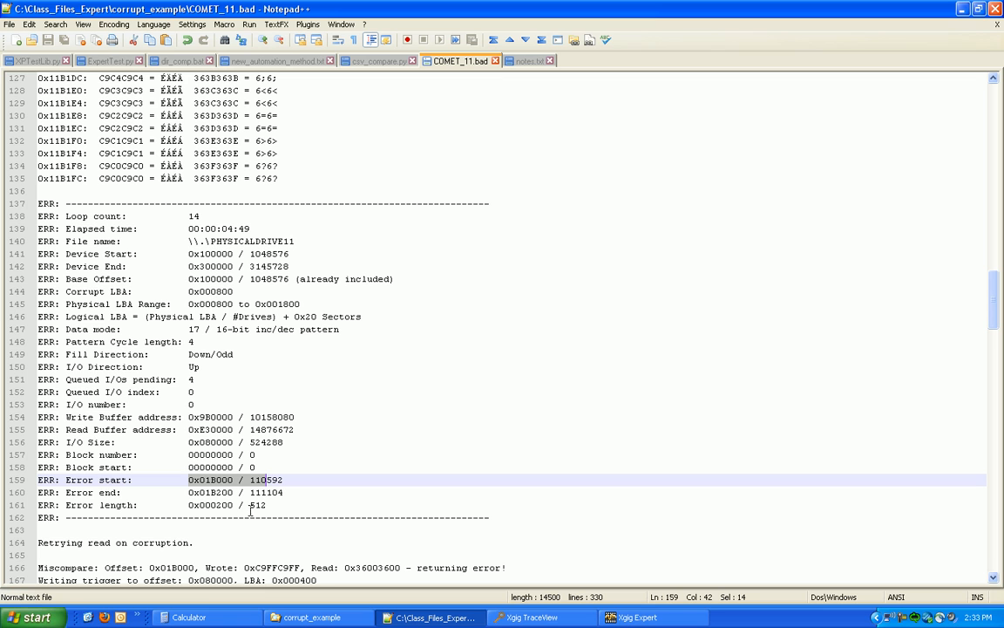
Step: Switch to the Calculator and add hexadecimal 1B000 and 200
click(187, 617)
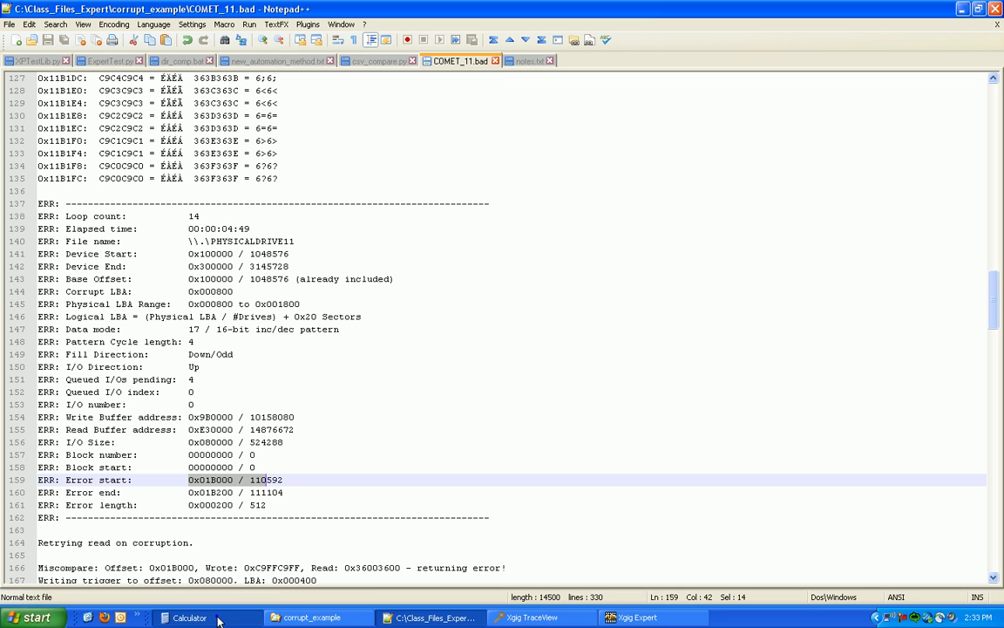
click(630, 270)
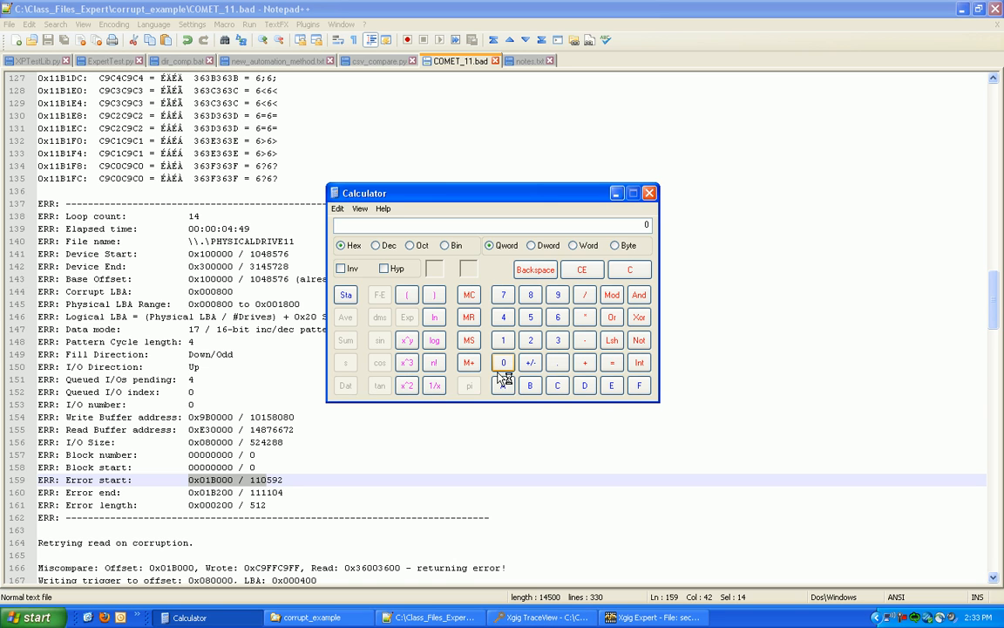
text(1b)
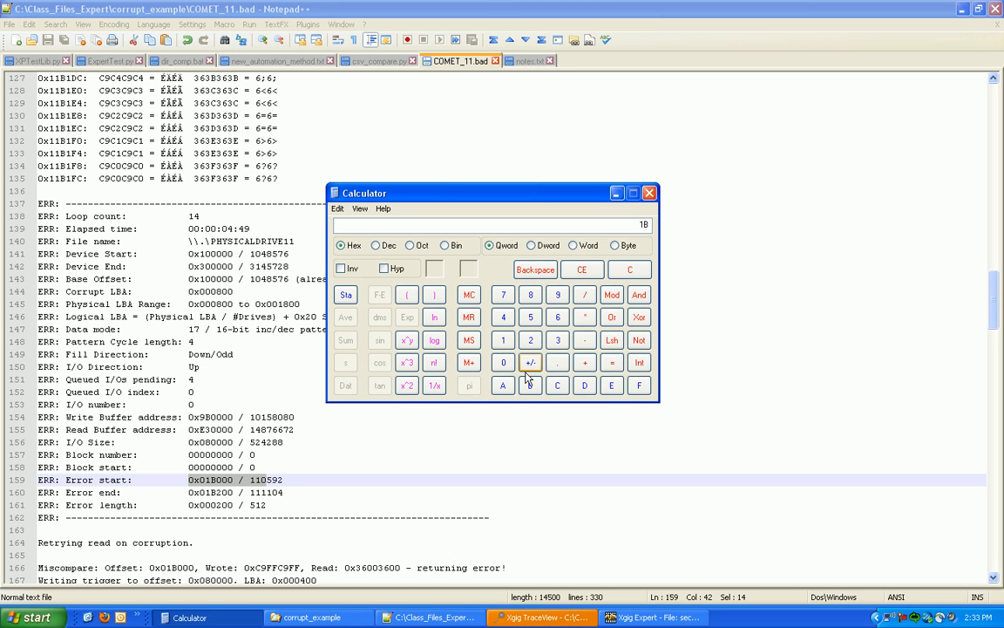
text(000+200)
click(607, 364)
Step: Return to COMET_11.bad in Notepad++ and highlight the line "Retrying read on corruption." below the error summary
click(200, 389)
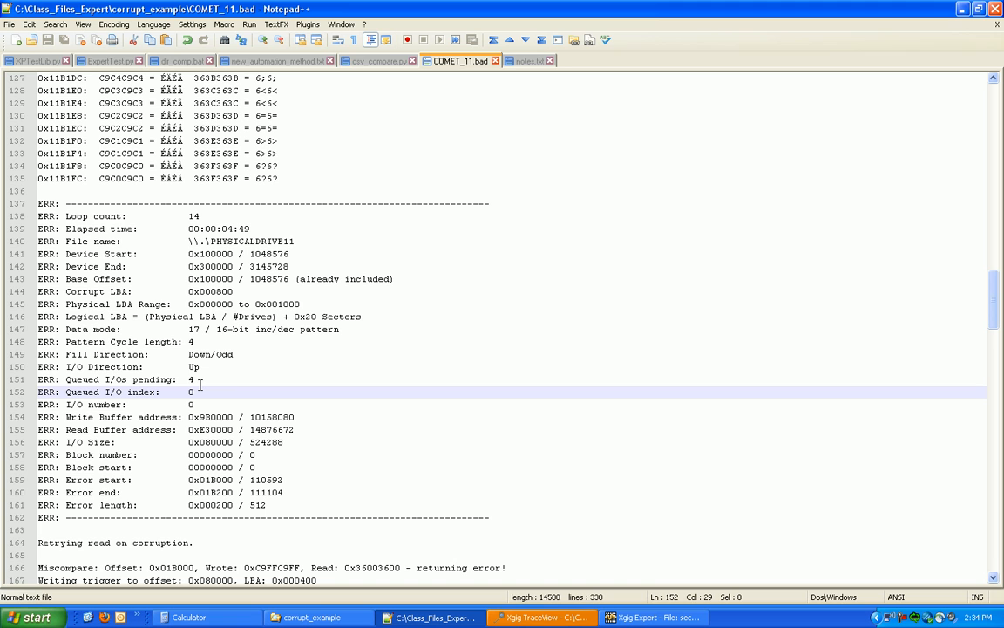
click(222, 547)
key(shift+Up)
key(shift+Up)
key(shift+Home)
key(shift+Down)
key(shift+Down)
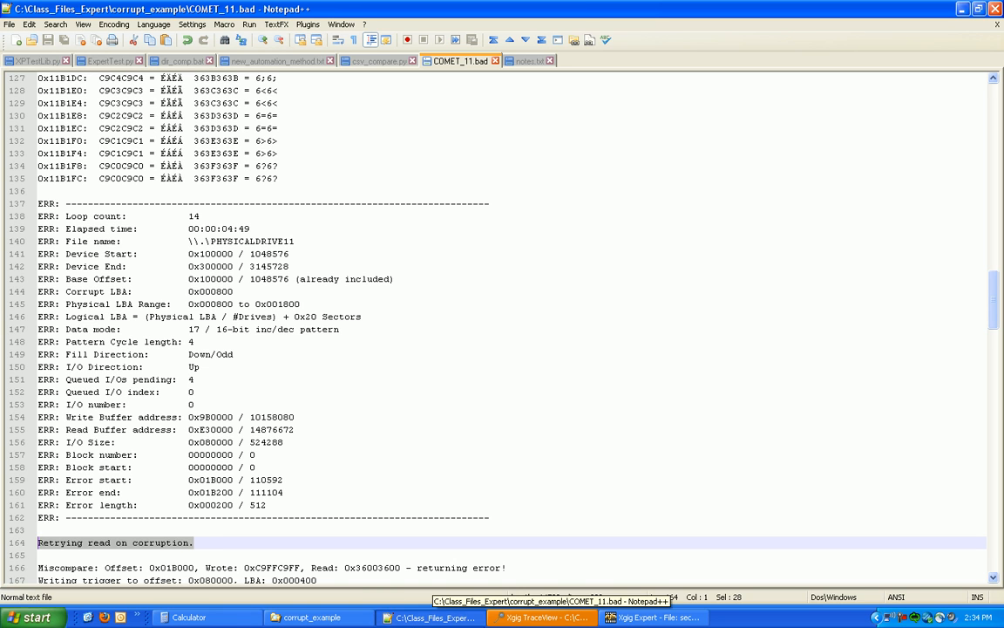
Step: Switch to Xgig Expert to view the sectorcorrupt.tgp analysis, and return to the trace in Xgig TraceView
click(541, 617)
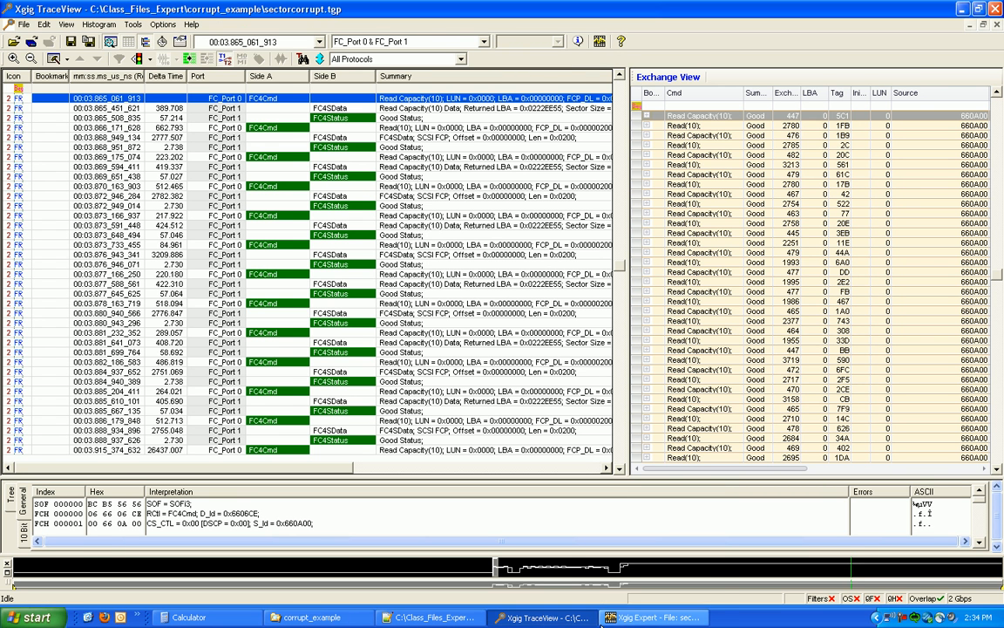
click(655, 617)
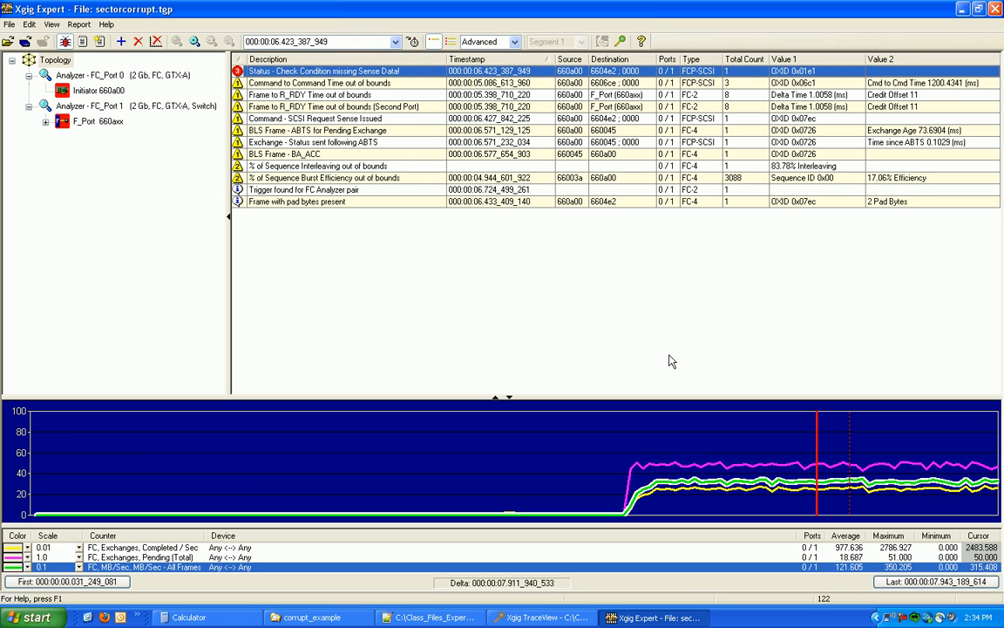
click(959, 10)
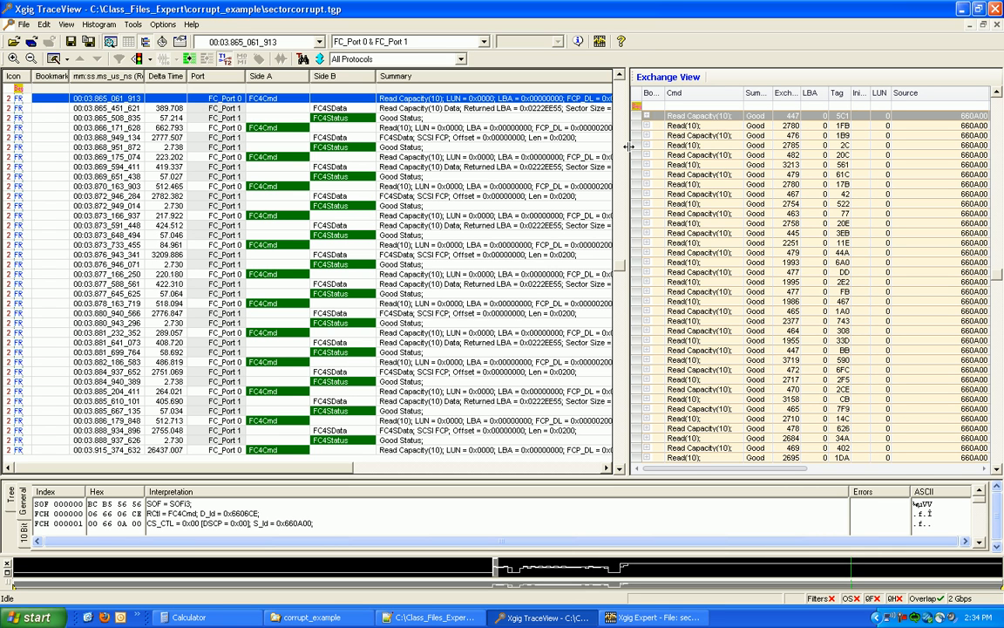
Step: Widen the Exchange View pane and inspect the command frame of its first Read Capacity(10) exchange, collapsing the exchange when done
drag(628, 147, 497, 134)
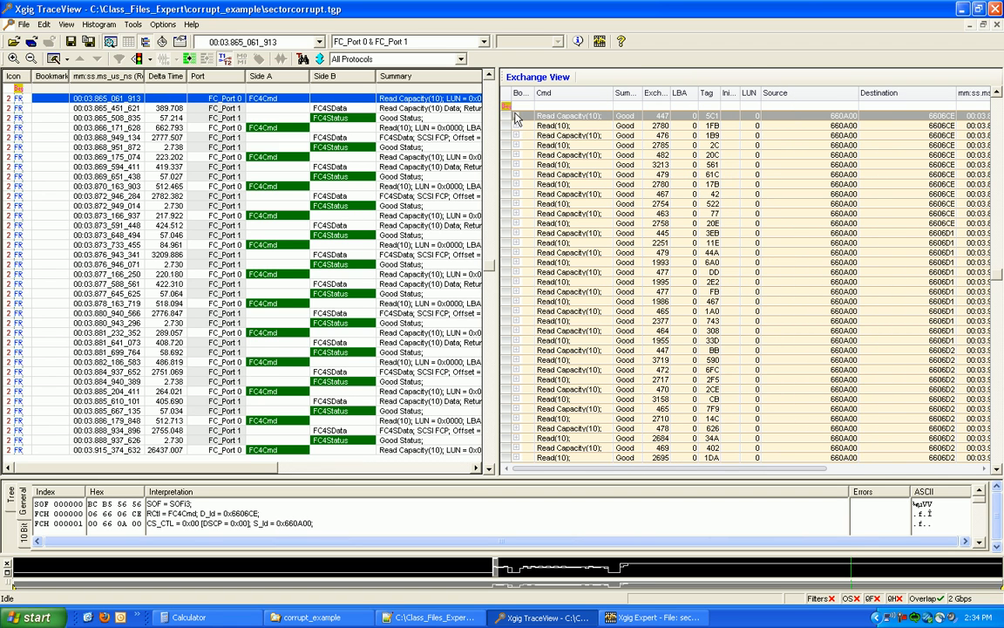
click(515, 116)
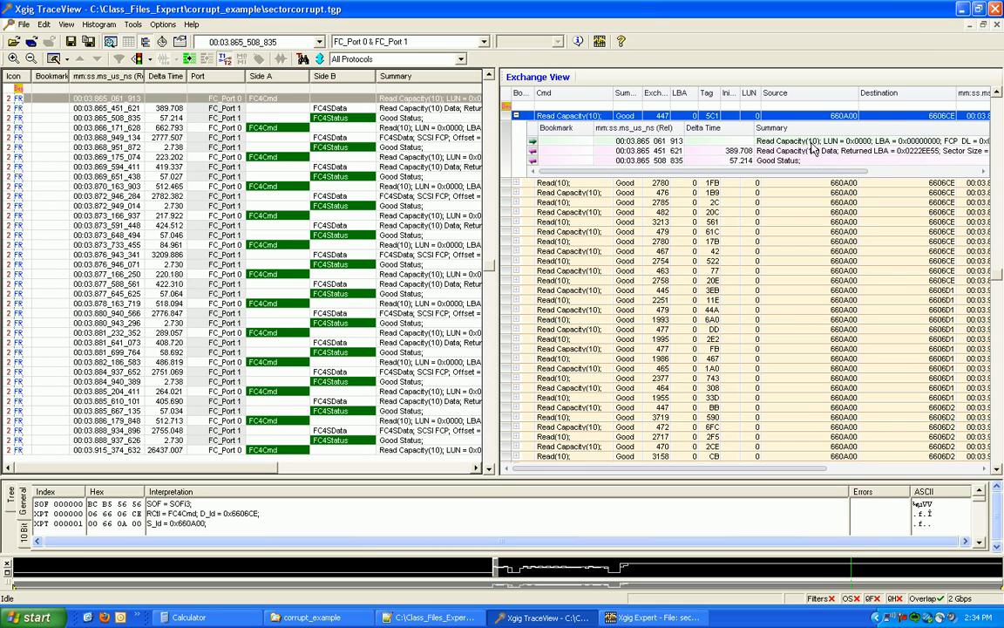
click(728, 140)
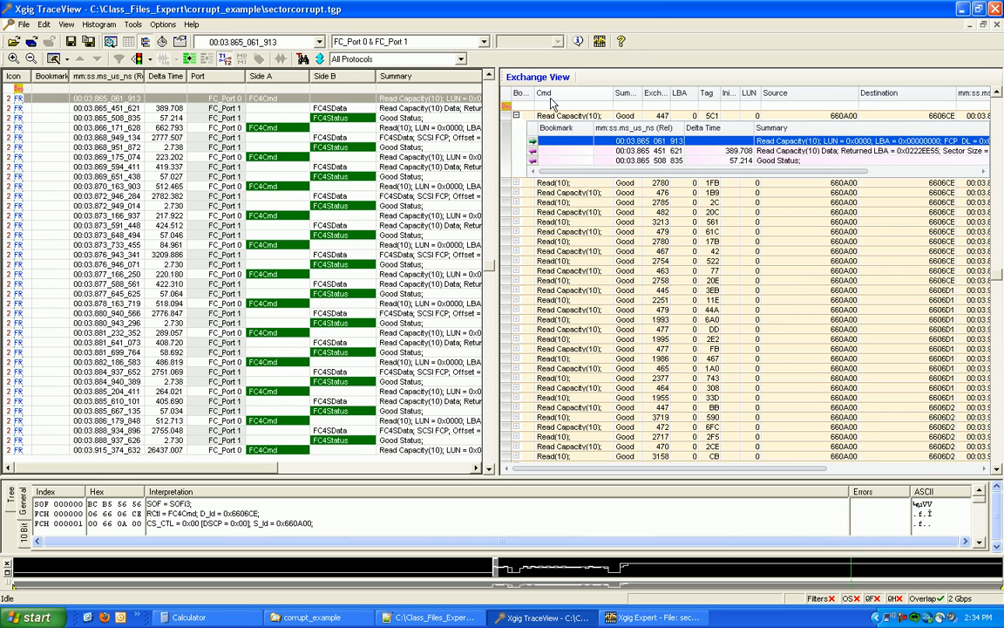
key(Left)
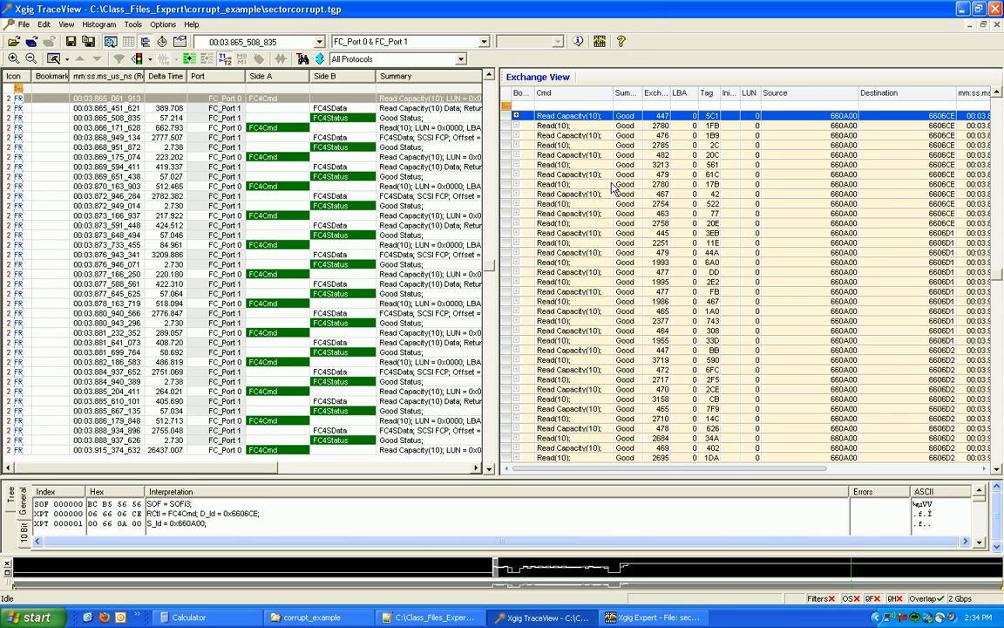
Step: Widen the Exchange Age (us) column in the Exchange View until its full heading fits
double_click(670, 93)
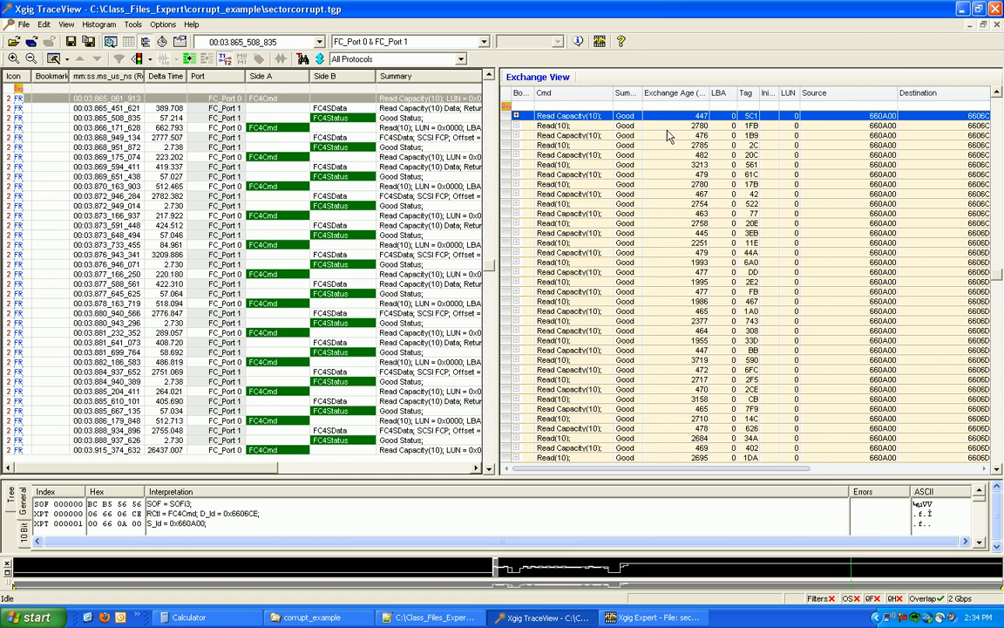
click(662, 127)
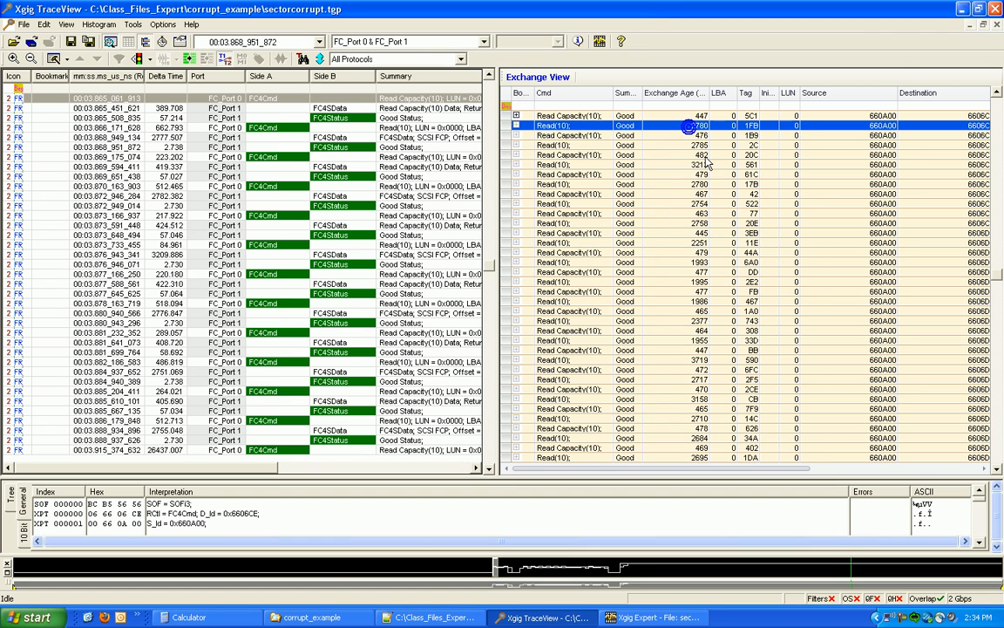
double_click(708, 92)
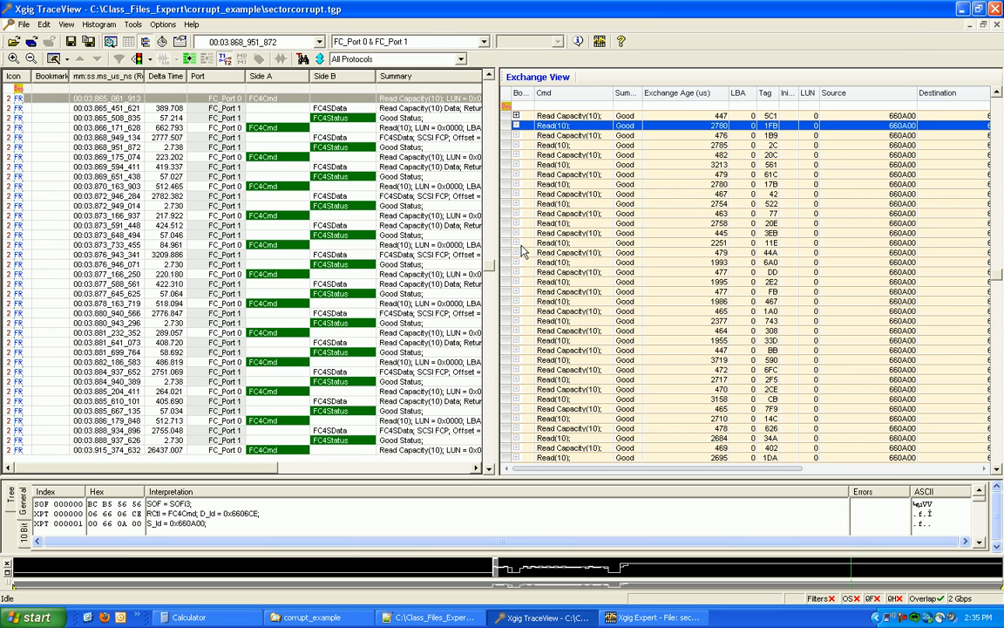
Step: Expand the first Read Capacity(10) exchange, select its returned data frame, and enlarge the frame detail pane to show its full decode
click(516, 116)
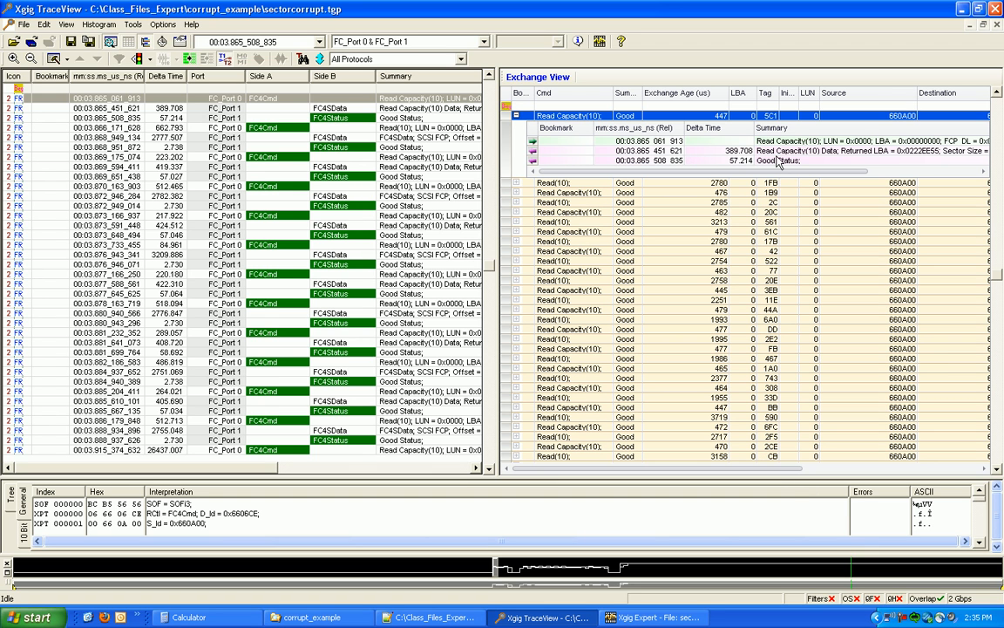
click(711, 150)
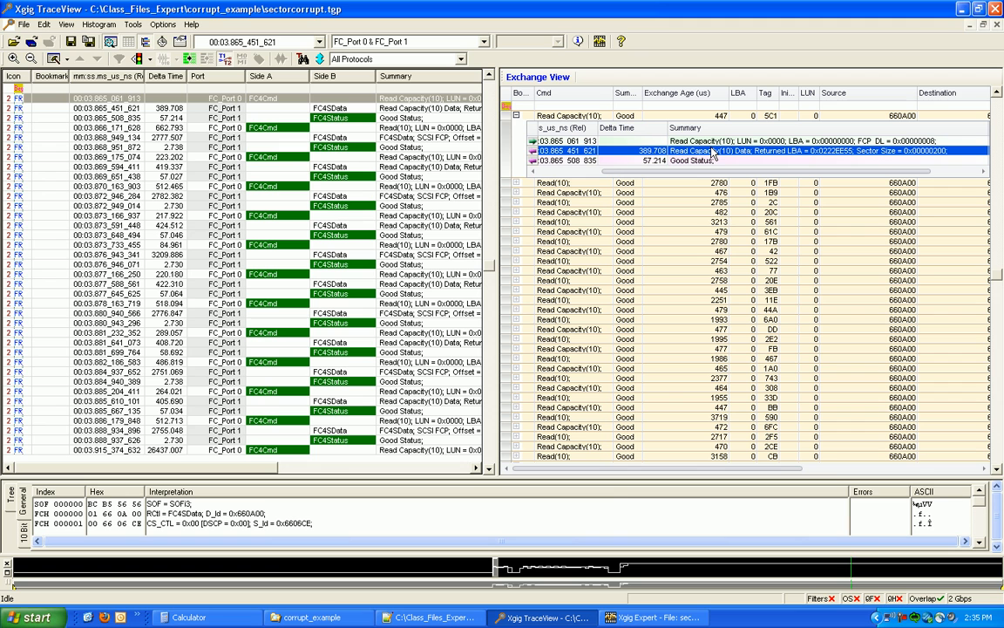
click(606, 484)
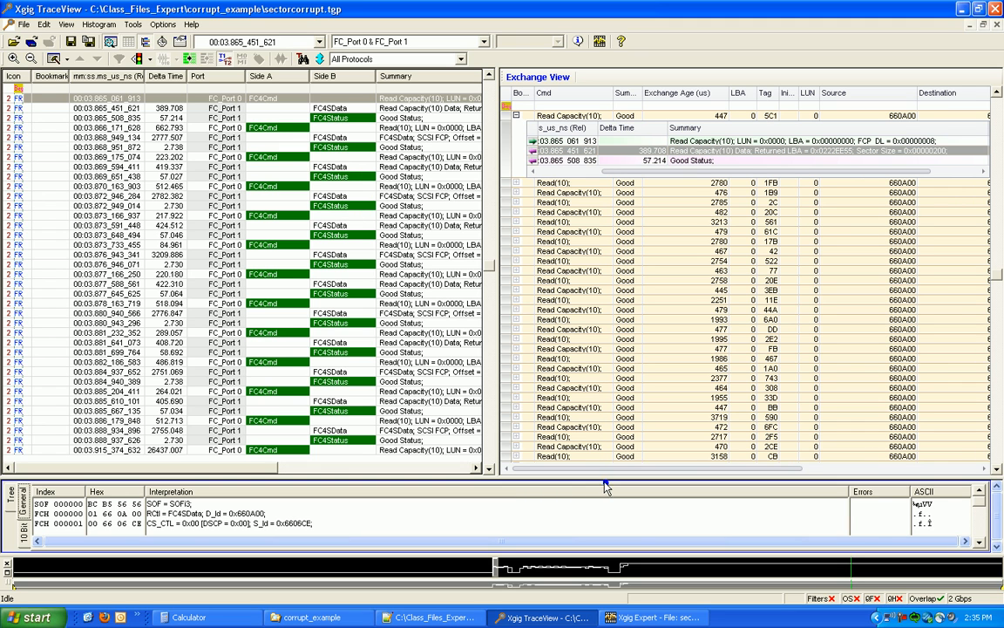
drag(606, 486, 606, 286)
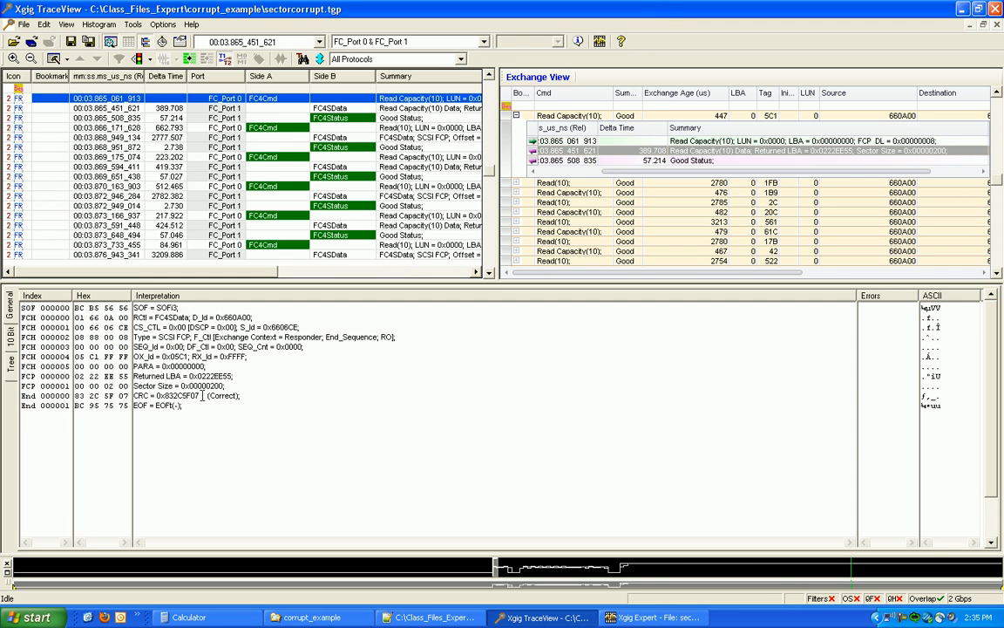
Step: Highlight the Returned LBA in the frame decode, collapse the exchange, and inspect the Read(10) exchange with tag 20E
click(183, 376)
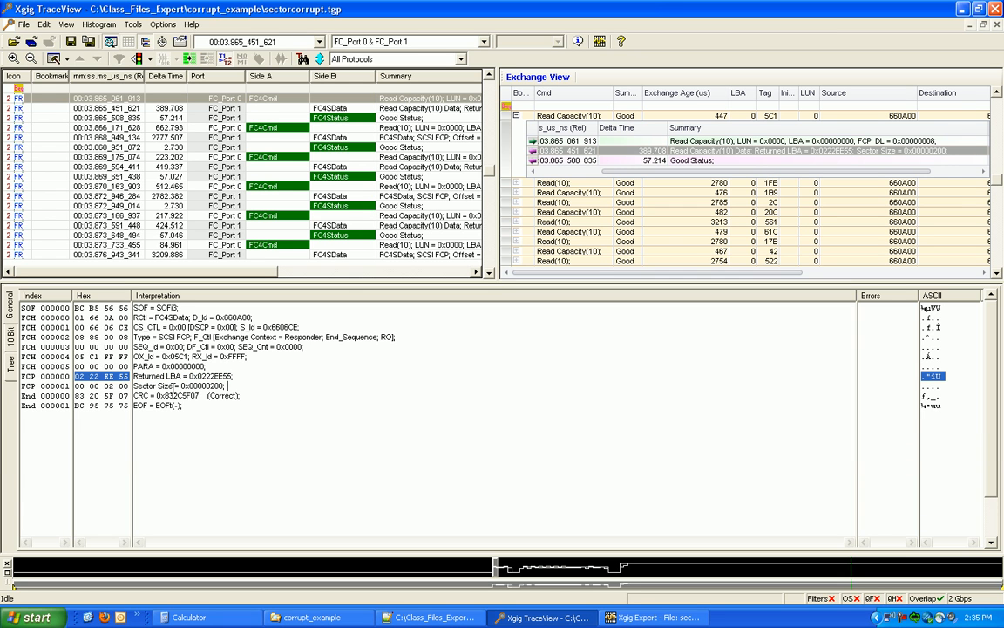
click(517, 117)
click(608, 224)
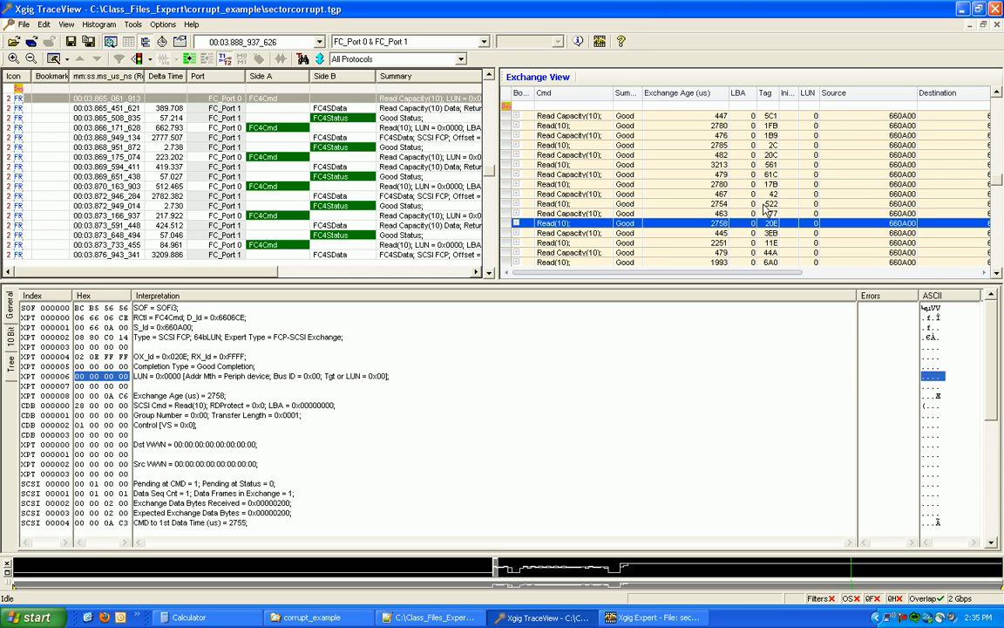
Step: Shrink the frame detail pane and hide the Exchange View so the trace fills the full width
click(1000, 237)
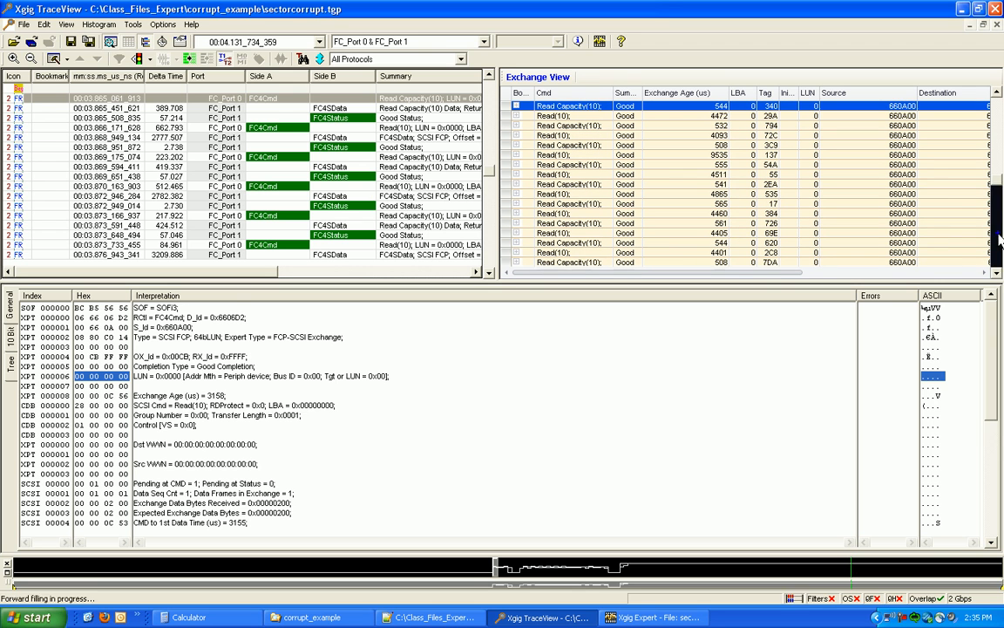
drag(762, 281, 761, 407)
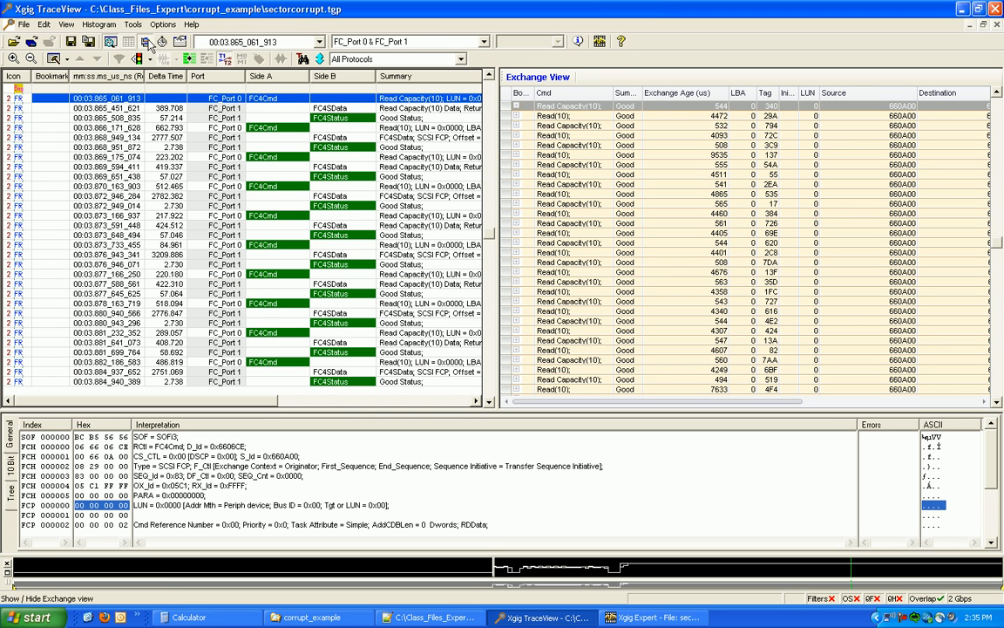
click(147, 42)
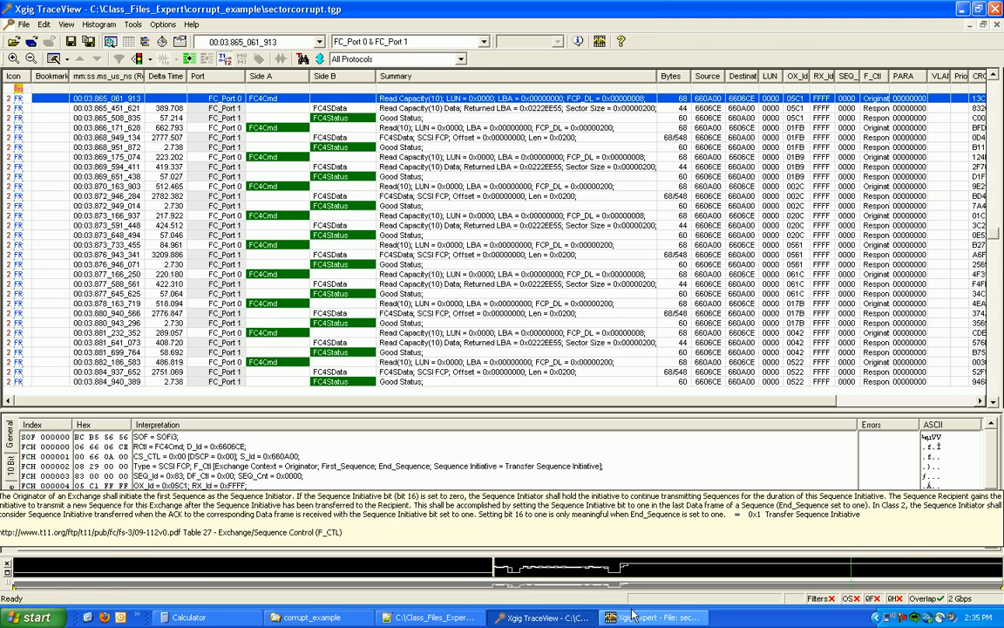
Step: In Xgig Expert, expand F_Port 660axx and its four FL_Ports in the topology to list all the targets
key(alt+Tab)
click(46, 121)
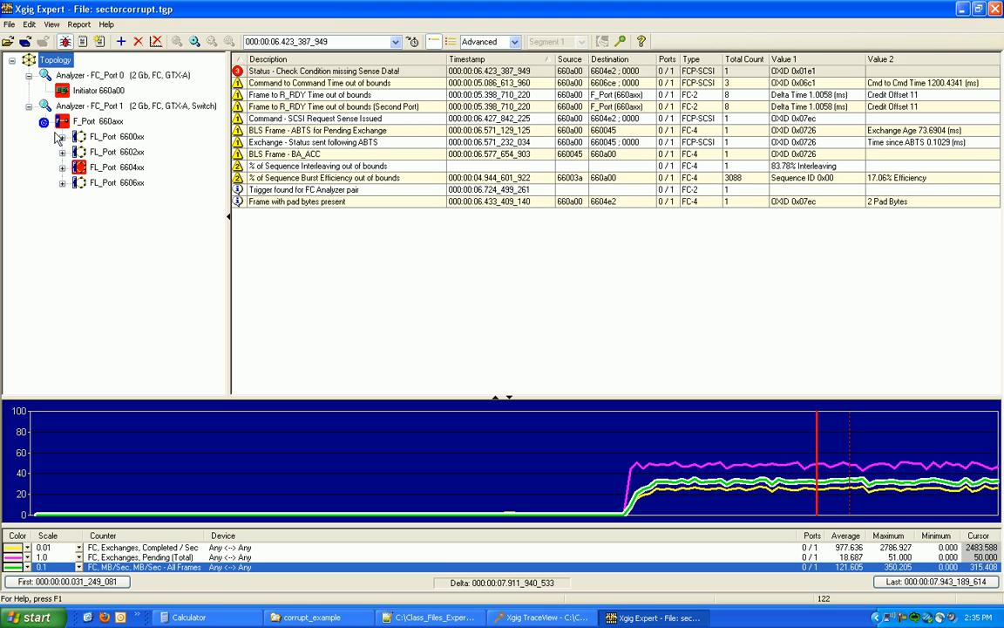
click(62, 136)
click(62, 214)
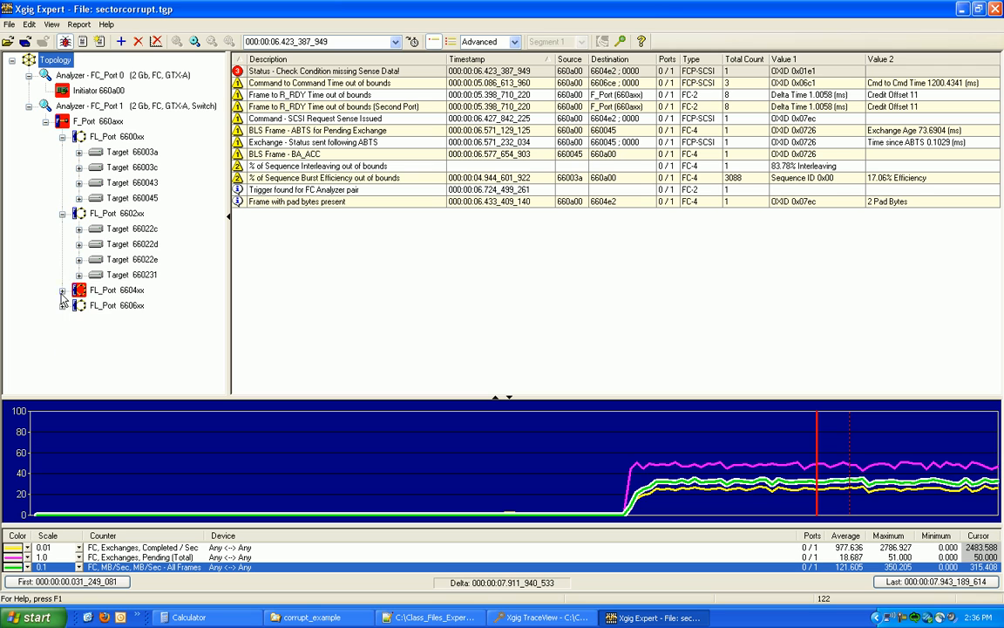
click(62, 290)
click(62, 351)
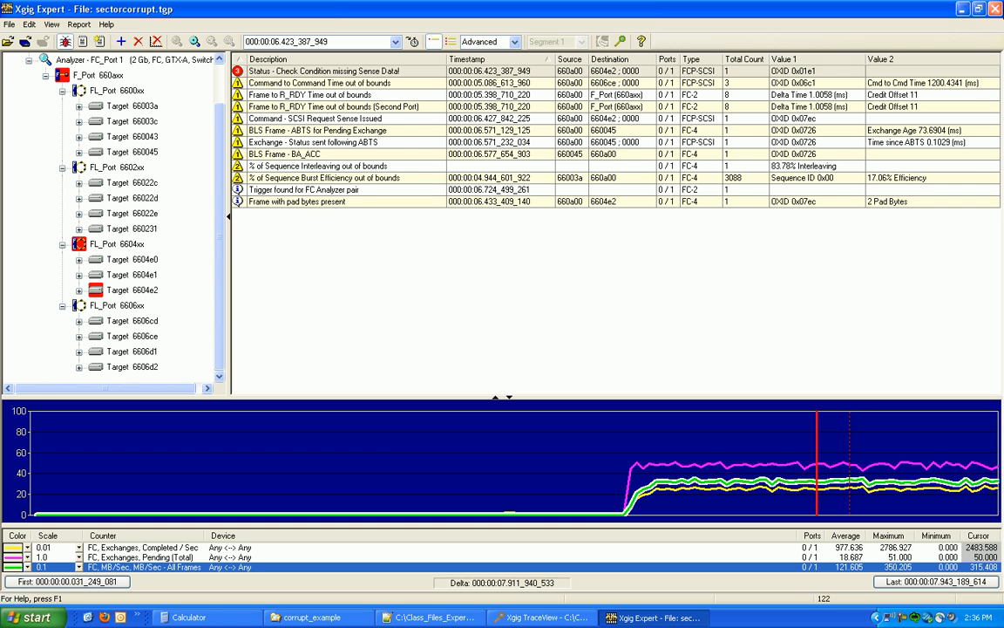
Step: Return to Xgig TraceView to select the second Read Capacity(10) data frame, and highlight the File name entry in the COMET_11.bad log in Notepad++
click(963, 10)
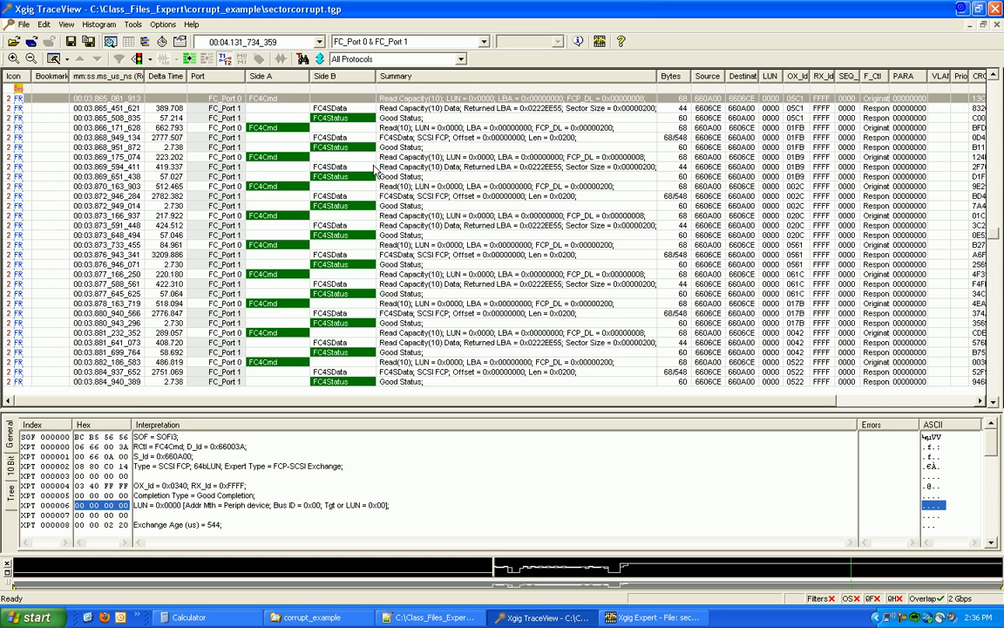
click(388, 158)
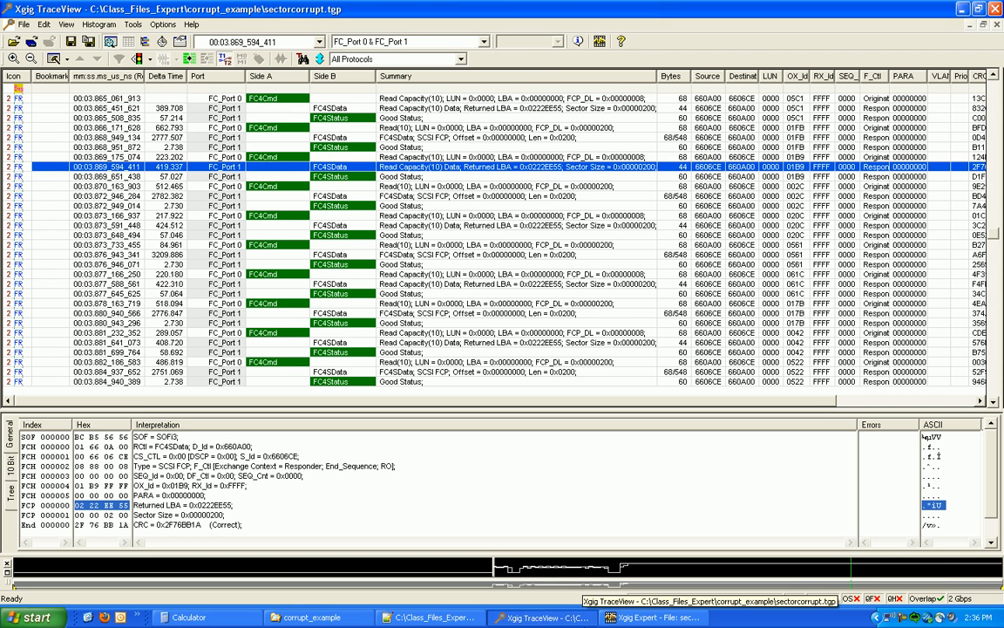
click(399, 617)
drag(300, 241, 125, 243)
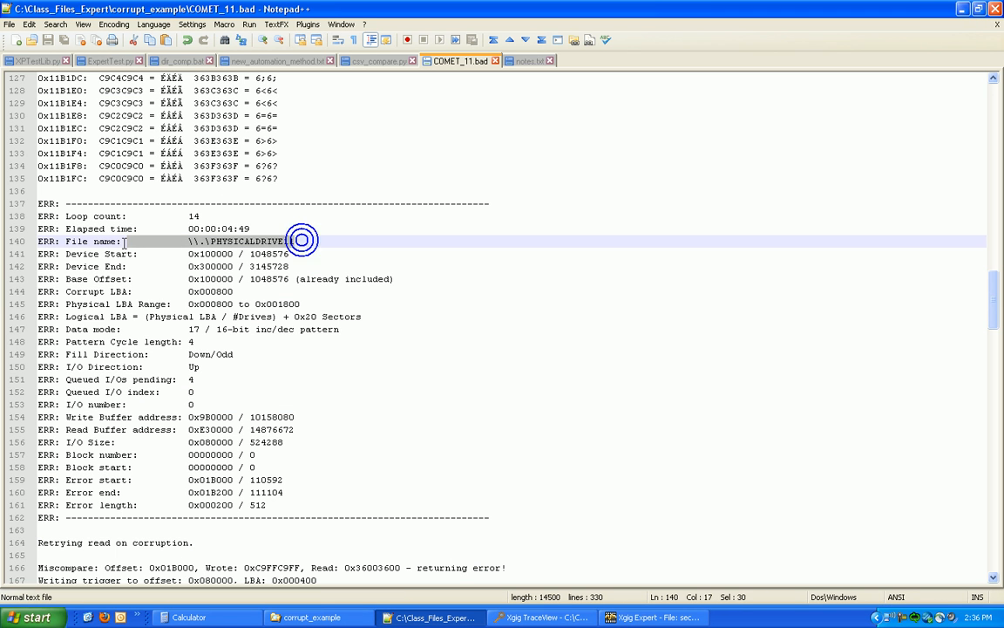
Step: Back in Xgig TraceView, jump to the trigger frame and enlarge the detail pane to highlight its payload bytes
click(637, 618)
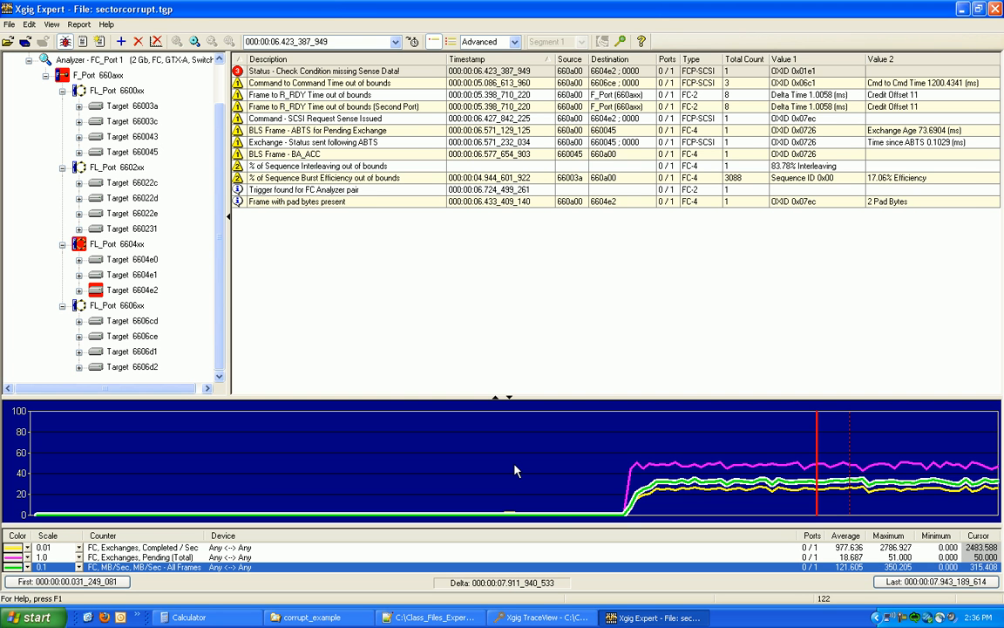
click(533, 617)
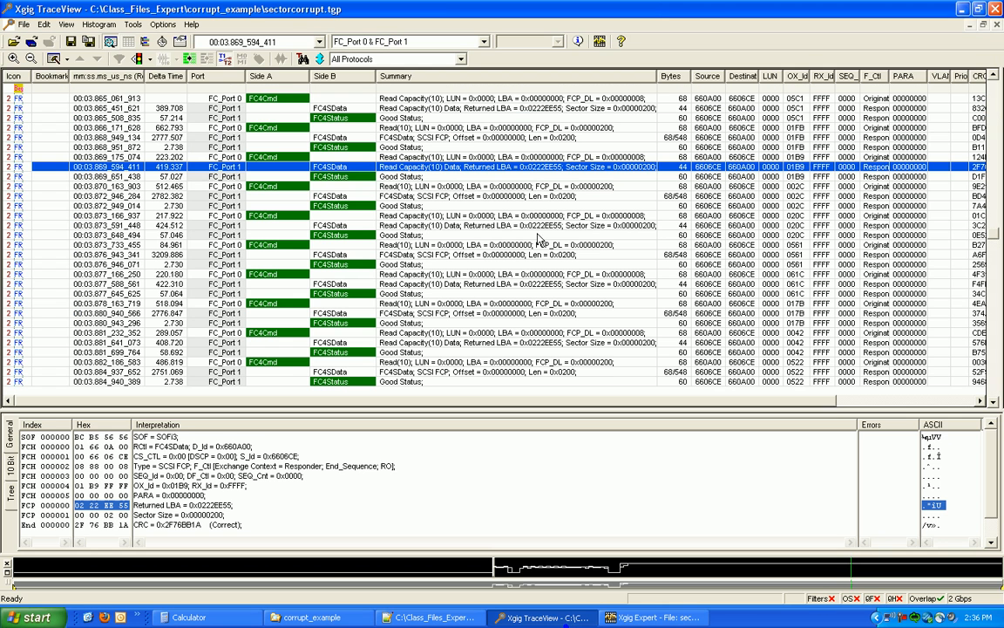
click(301, 59)
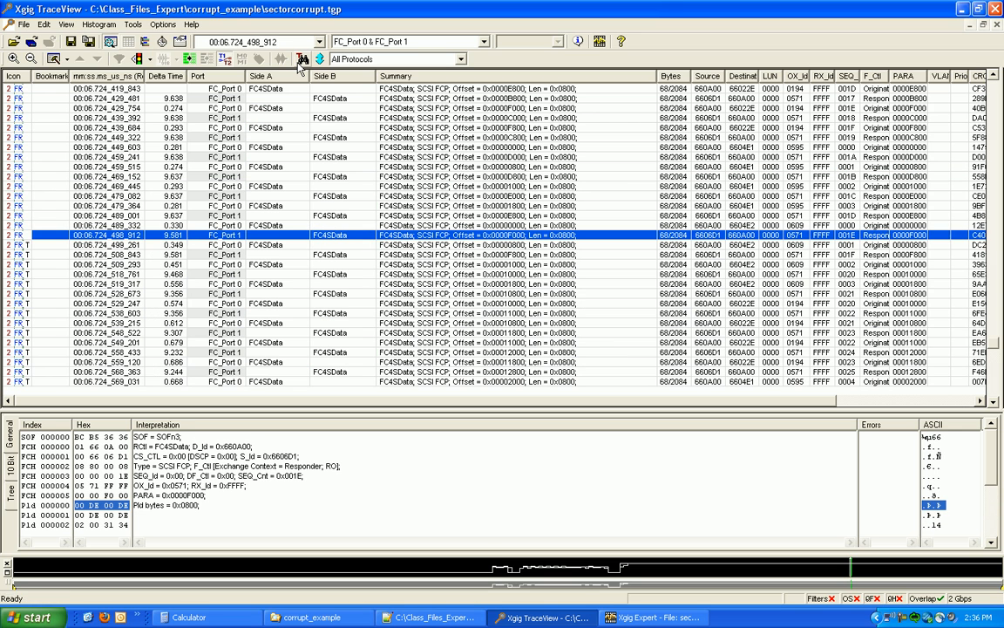
drag(473, 408, 491, 281)
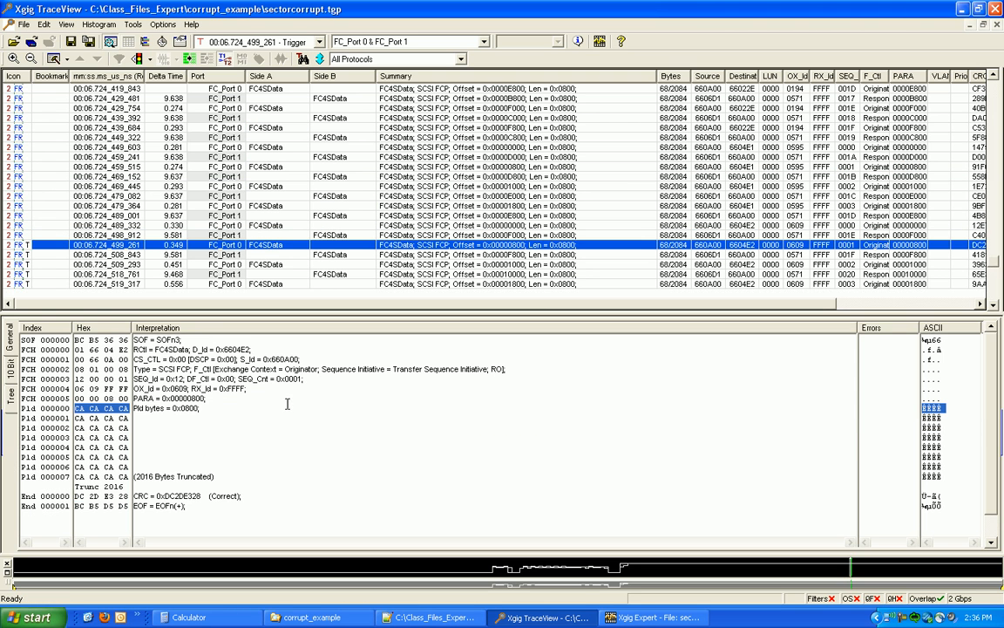
drag(80, 408, 130, 454)
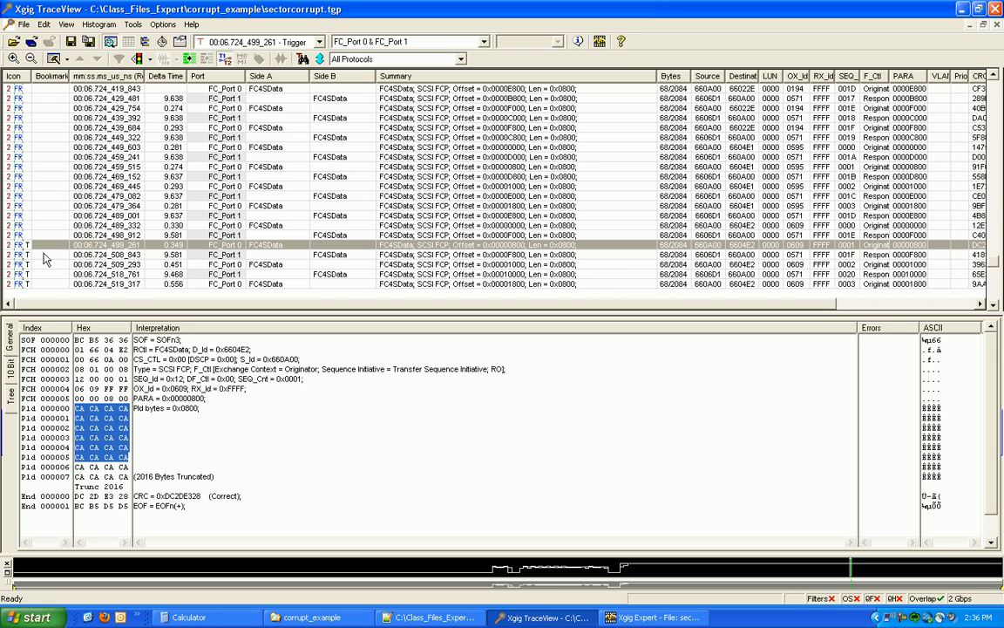
Step: Clear any existing filter and filter the trace to frames whose D_Id or S_Id is 0x6604E2
double_click(740, 246)
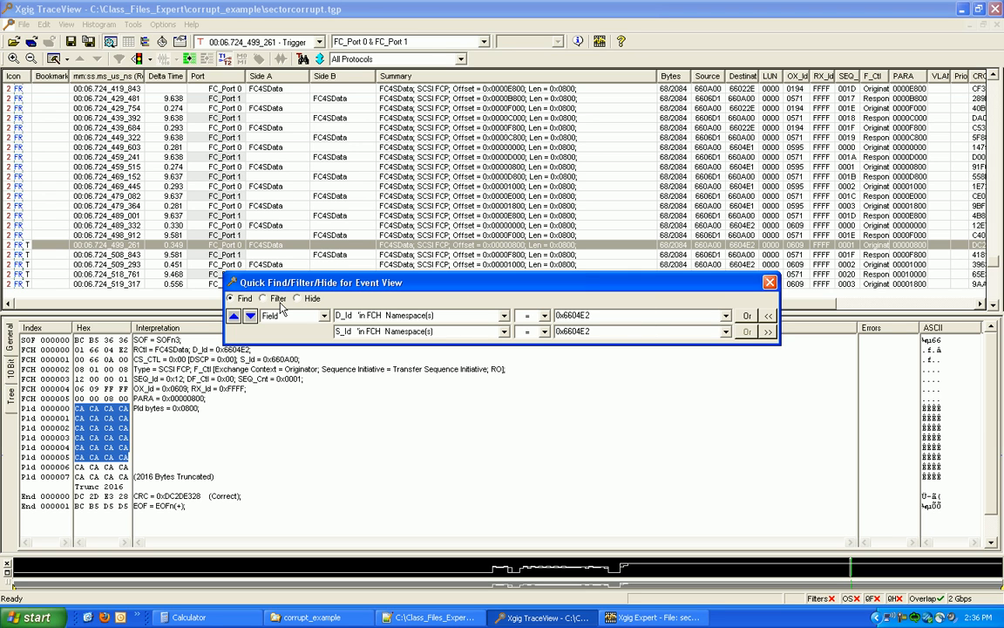
click(278, 299)
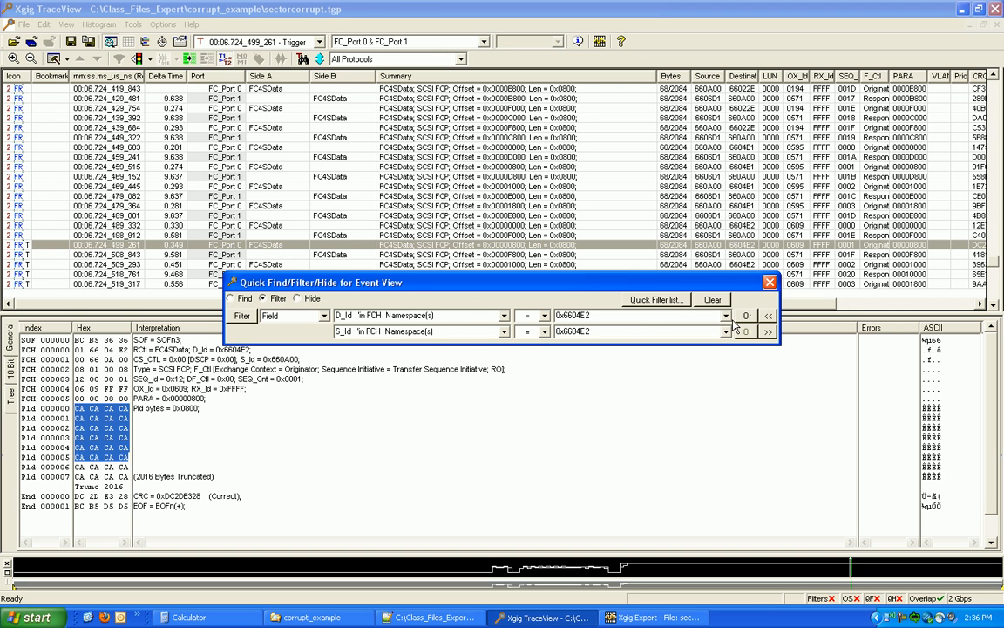
click(713, 299)
click(242, 316)
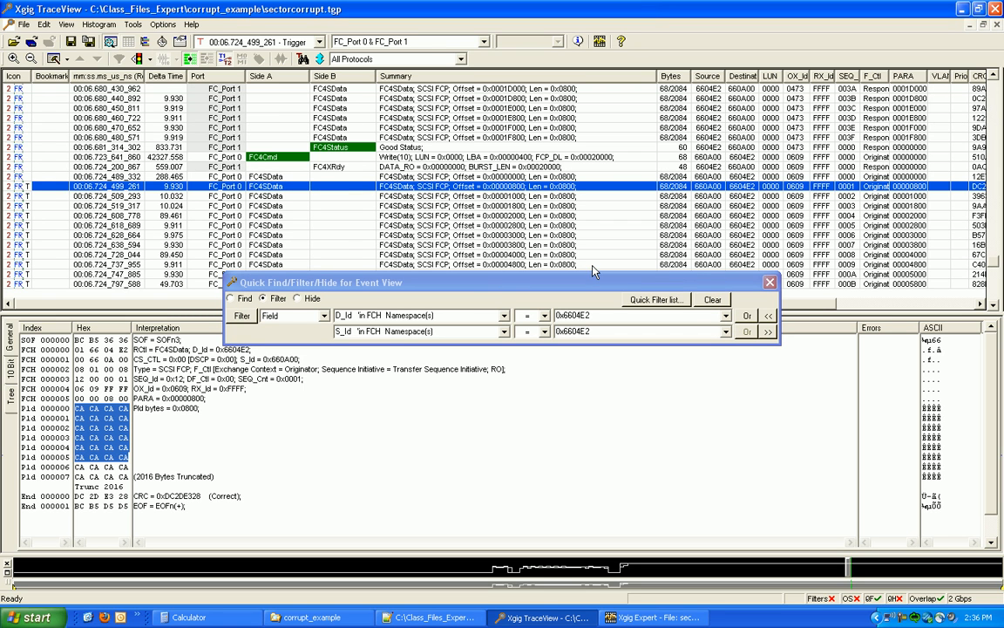
click(770, 282)
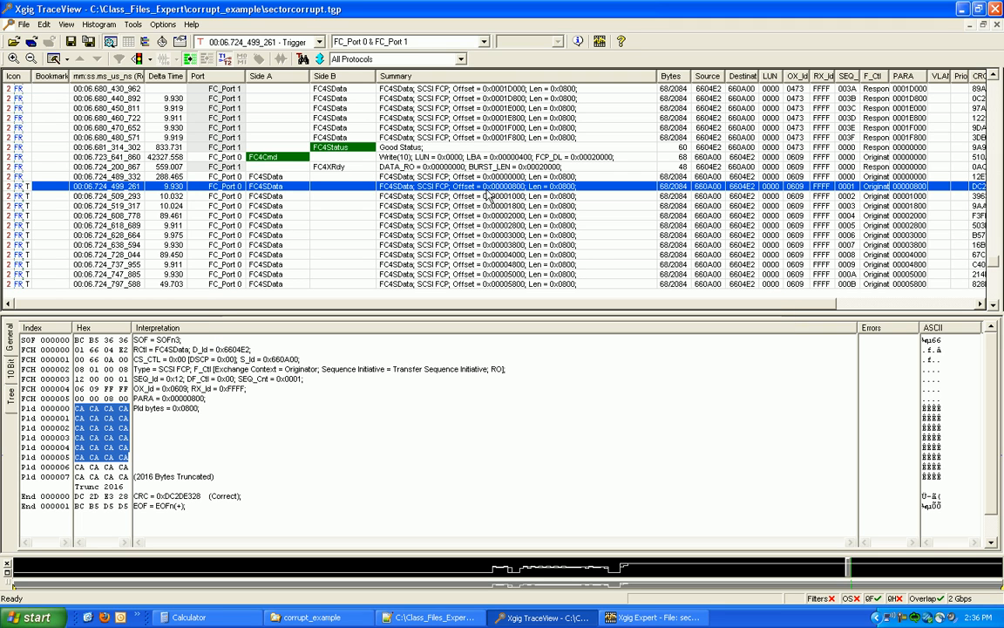
Step: Start a Quick Find from the Write(10) command frame's summary and set the search field to LBA in SCSI or SATA Cmds
double_click(478, 159)
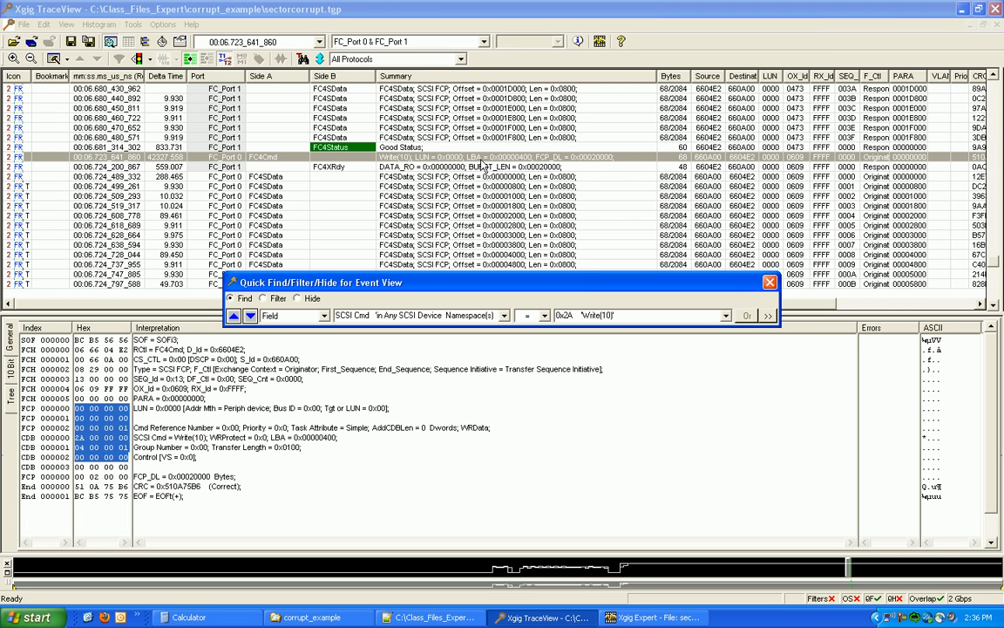
click(504, 315)
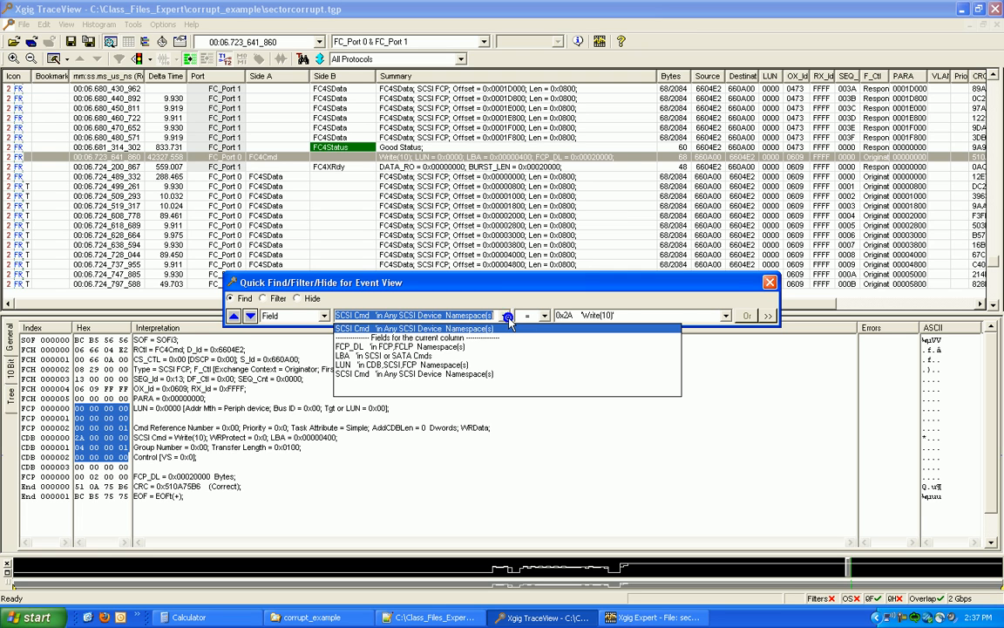
click(509, 320)
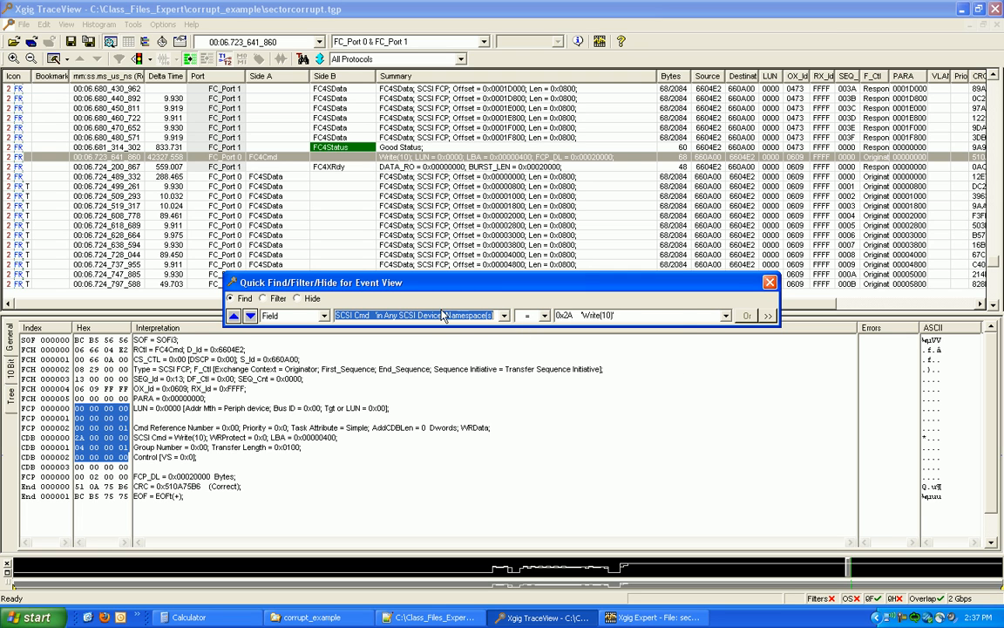
click(323, 315)
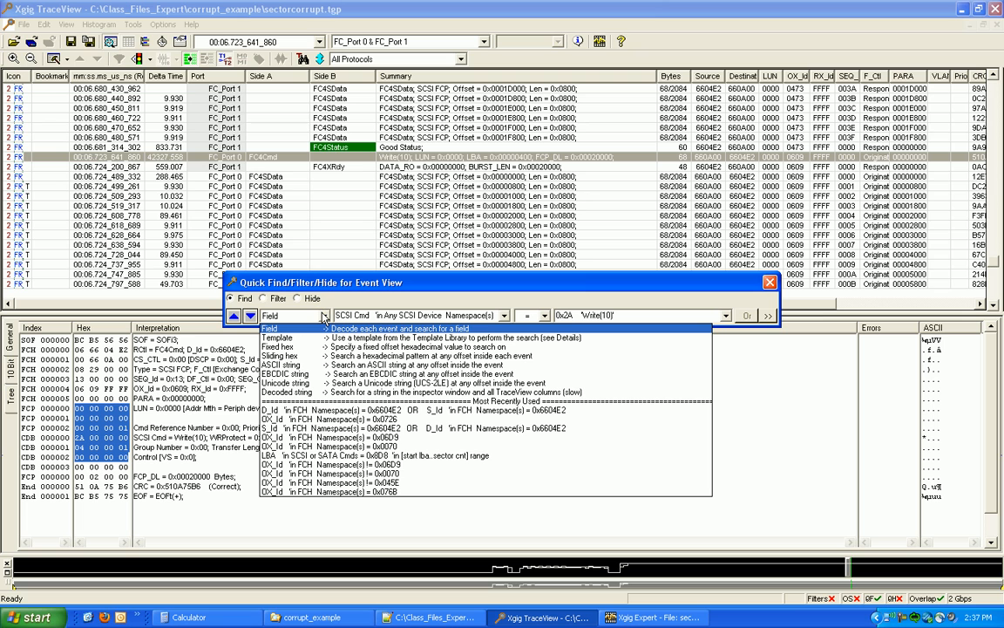
click(323, 317)
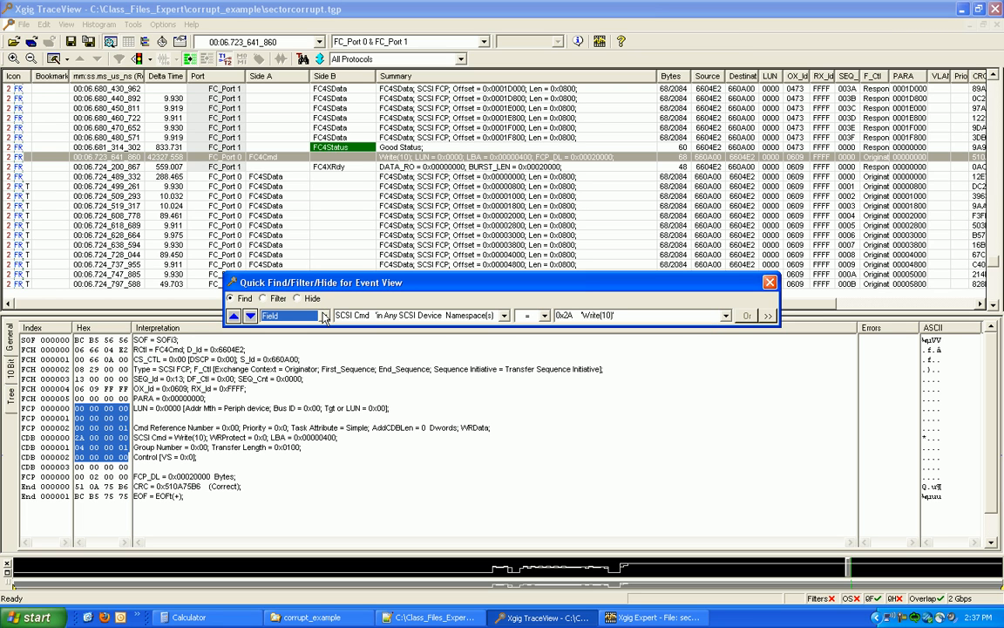
click(440, 315)
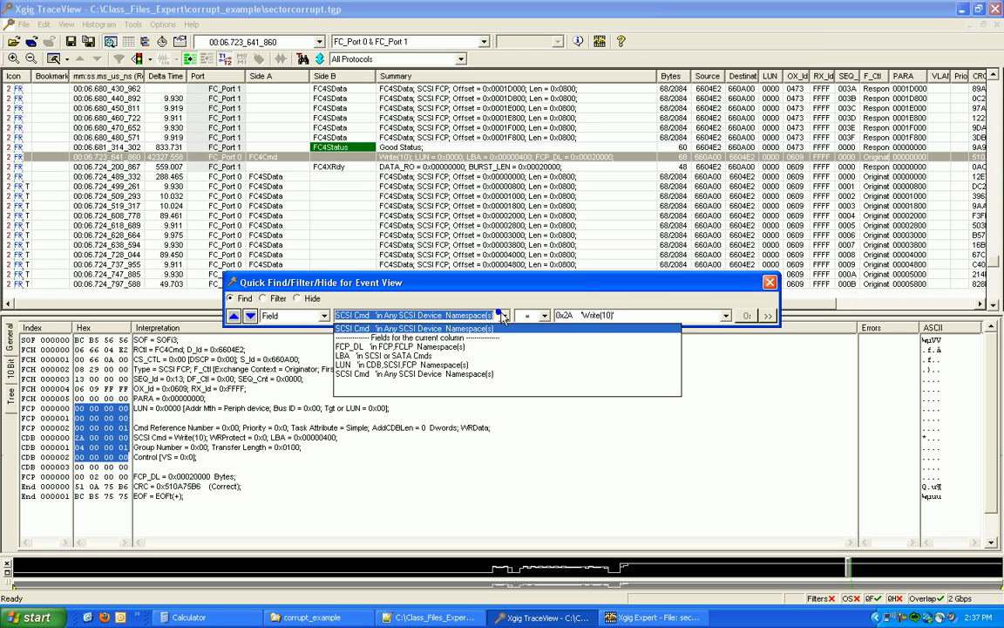
click(495, 357)
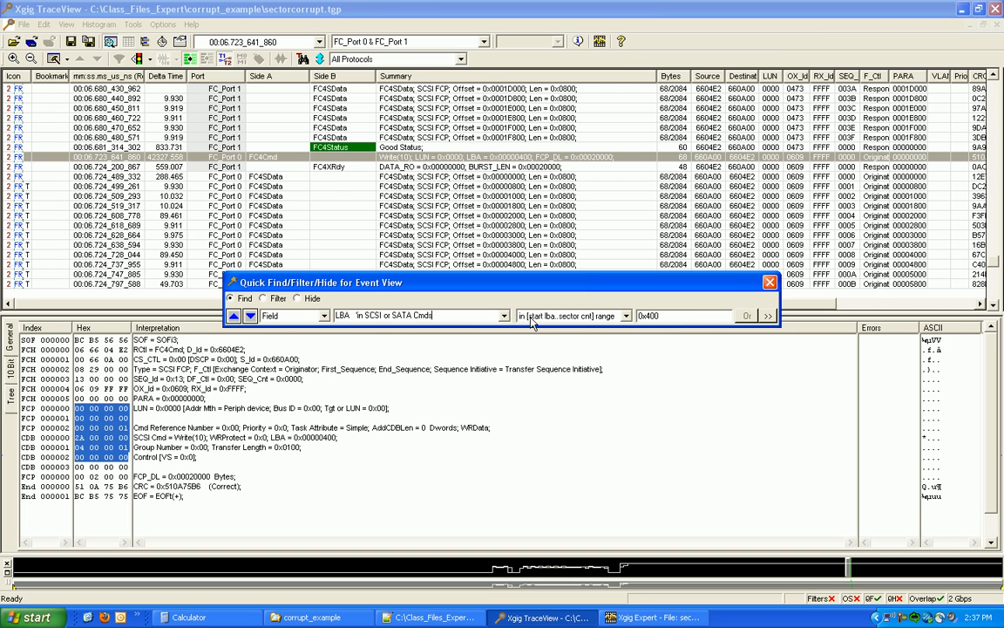
Step: Set the LBA comparison to "in [start lba..sector cnt] range" and highlight the Write(10) command's transfer length in the decode
click(625, 318)
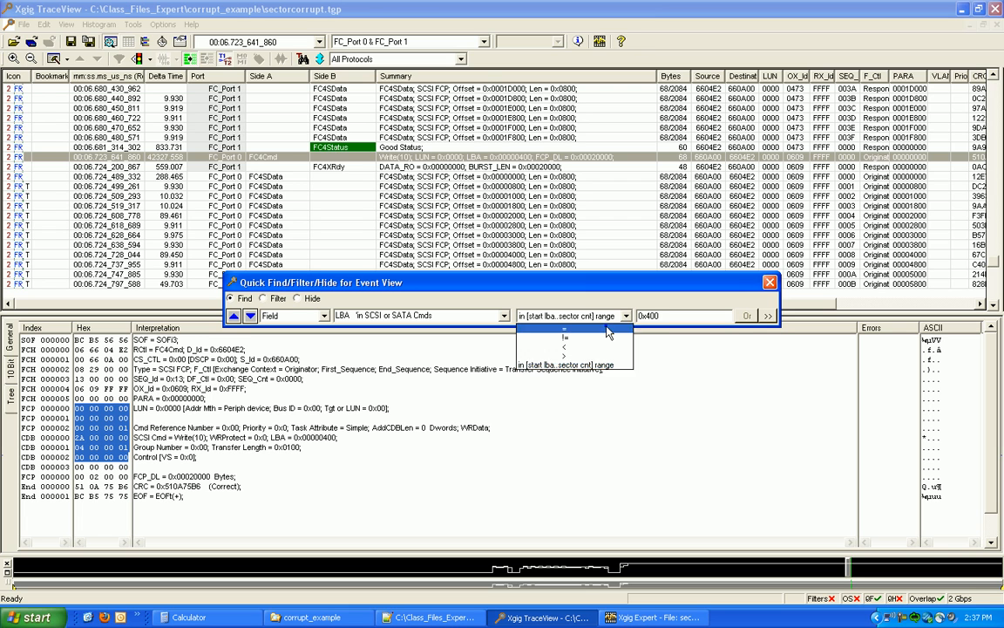
click(608, 329)
click(625, 316)
click(558, 331)
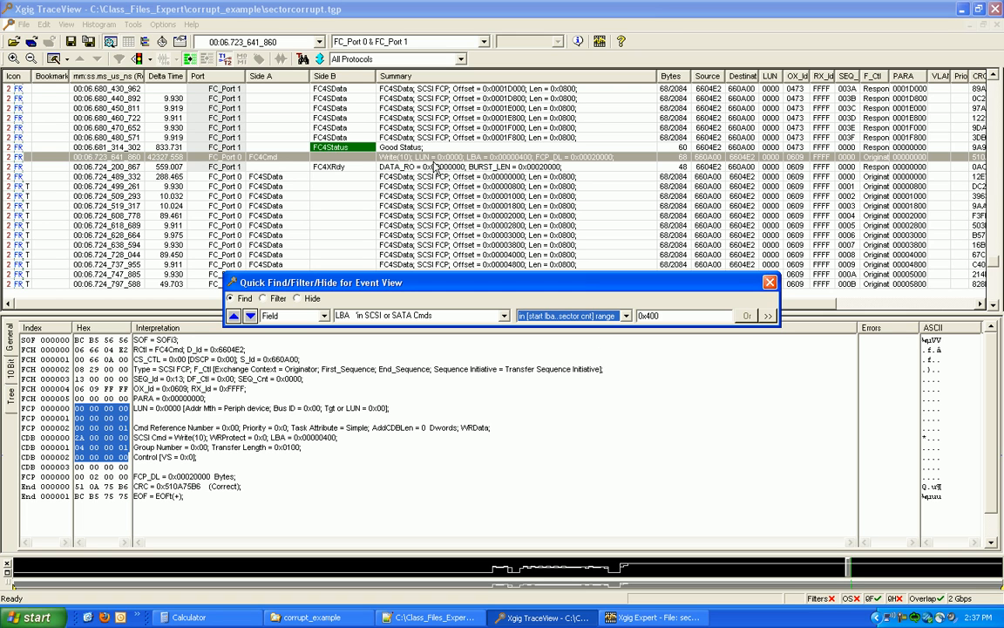
click(526, 157)
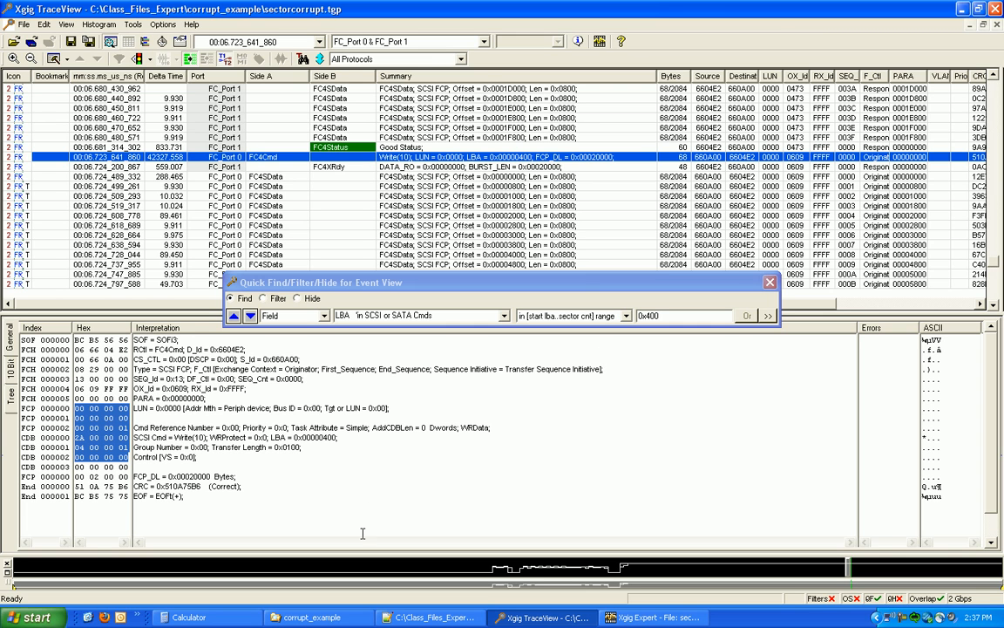
click(279, 448)
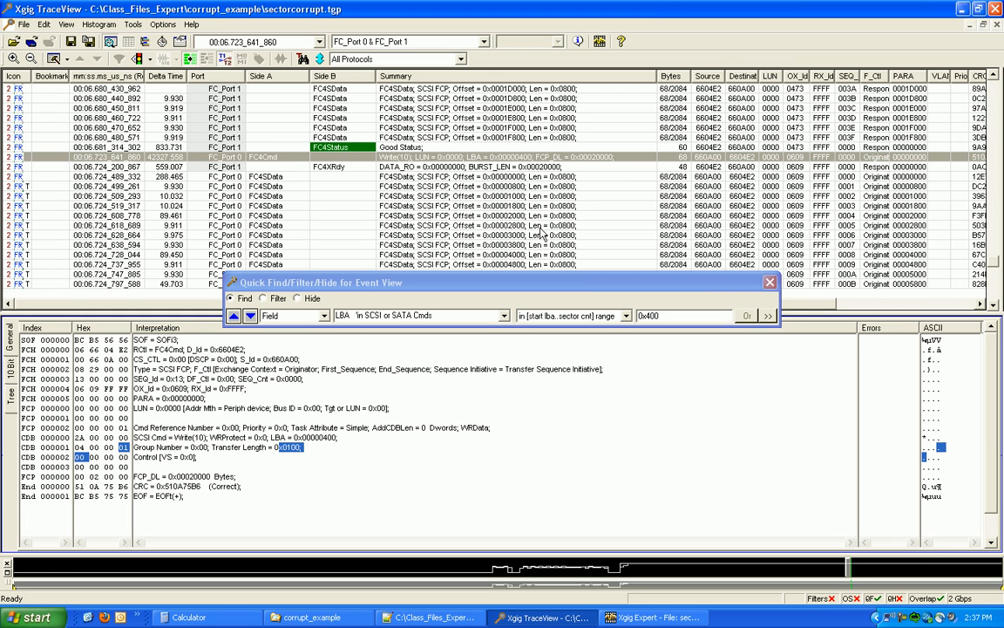
Step: Filter the trace to commands whose start-LBA-to-sector-count range contains 0x8D8 and check the criteria in the quick filter list
drag(646, 315, 660, 316)
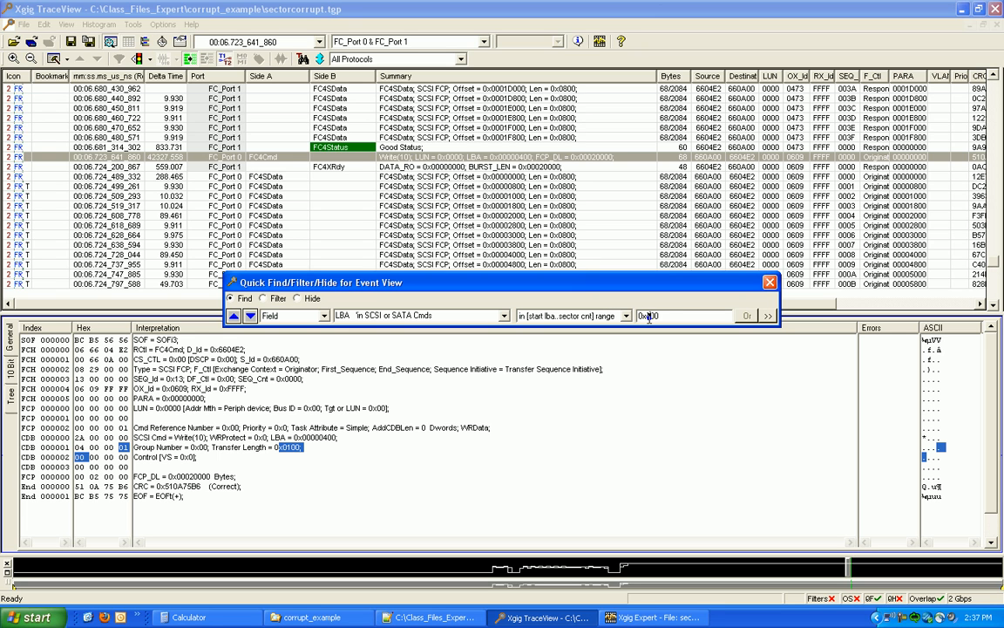
click(187, 617)
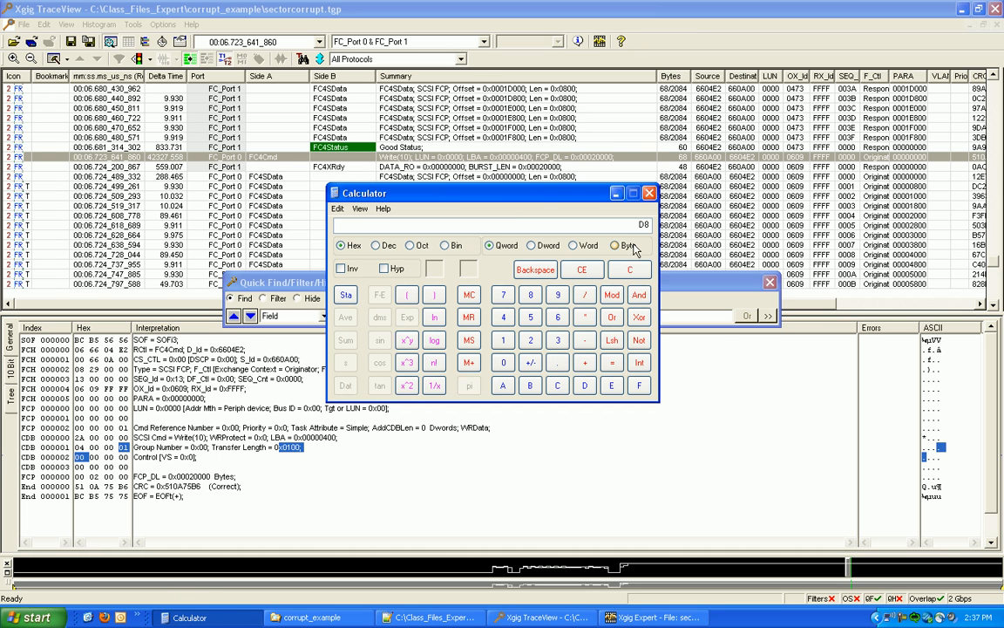
click(720, 298)
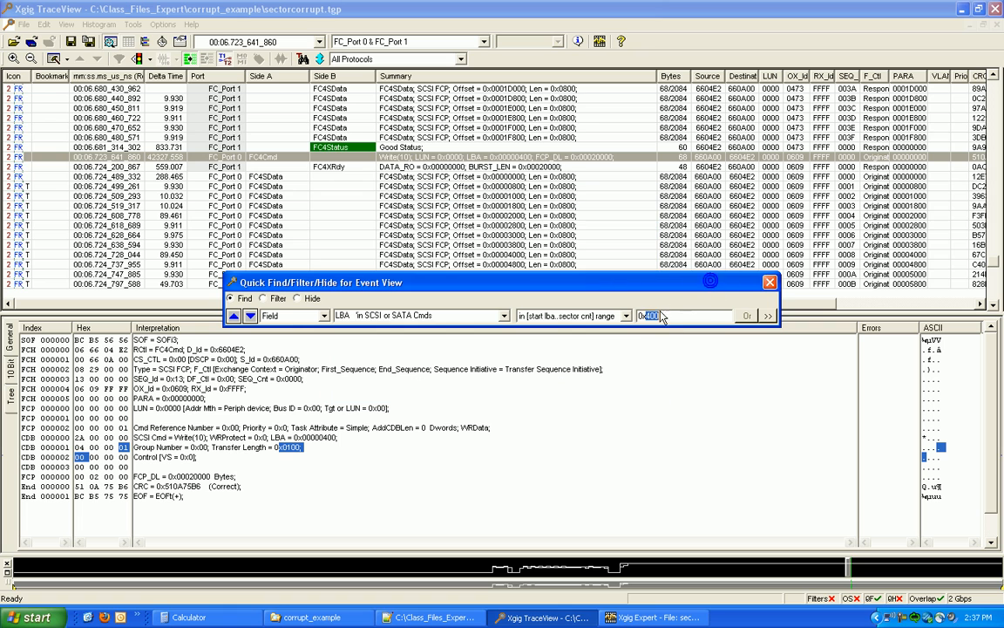
text(8d8)
click(266, 299)
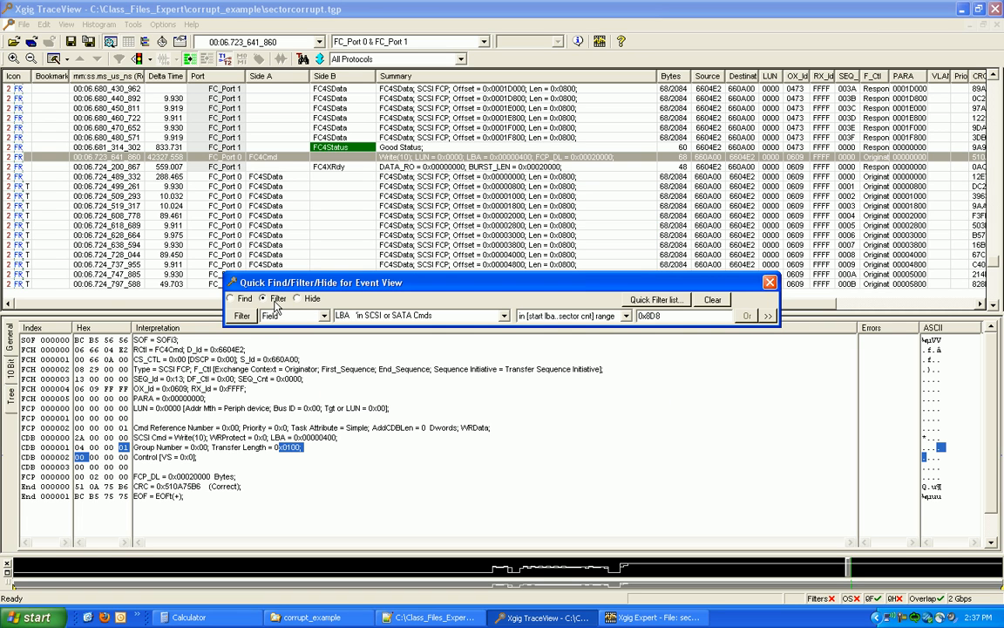
click(236, 316)
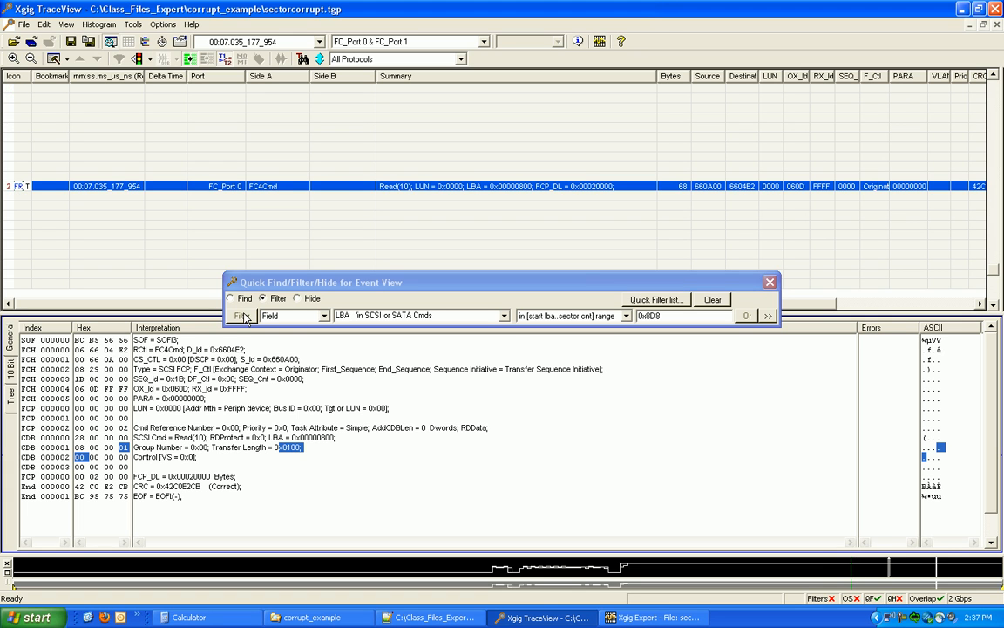
click(647, 296)
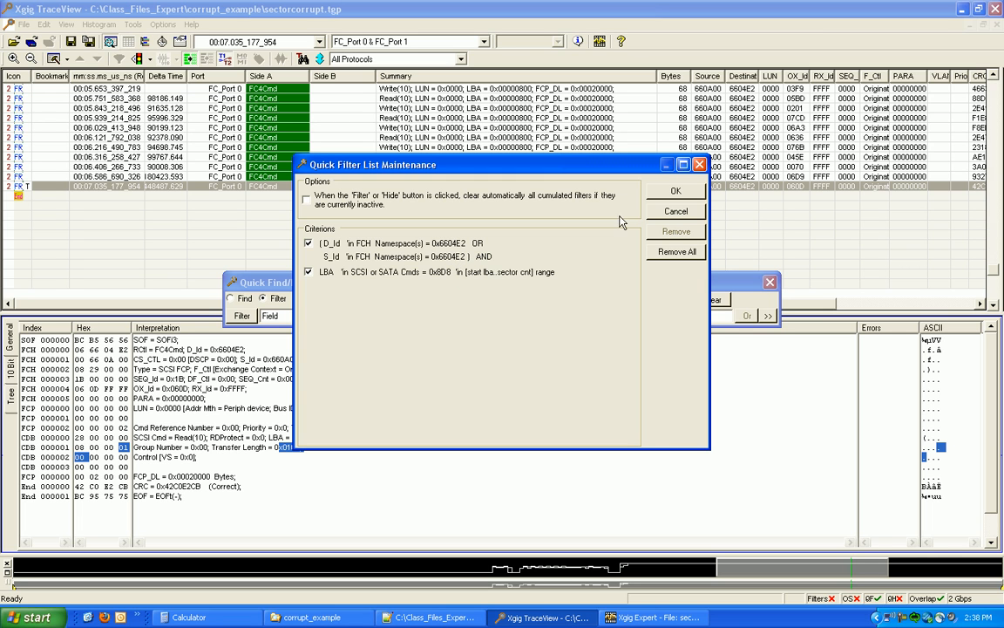
click(656, 209)
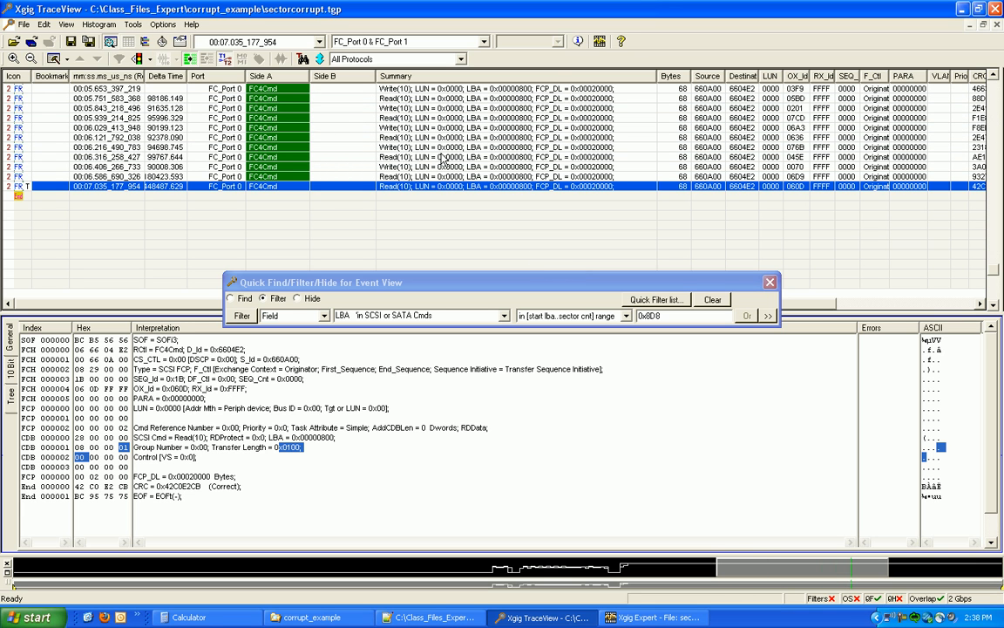
Step: Examine the filtered Read(10) and Write(10) commands one by one, from the earliest to the last in the trace
key(Up)
key(Up)
key(Up)
key(Up)
key(Up)
key(Up)
key(Up)
key(Up)
key(Up)
key(Up)
key(Up)
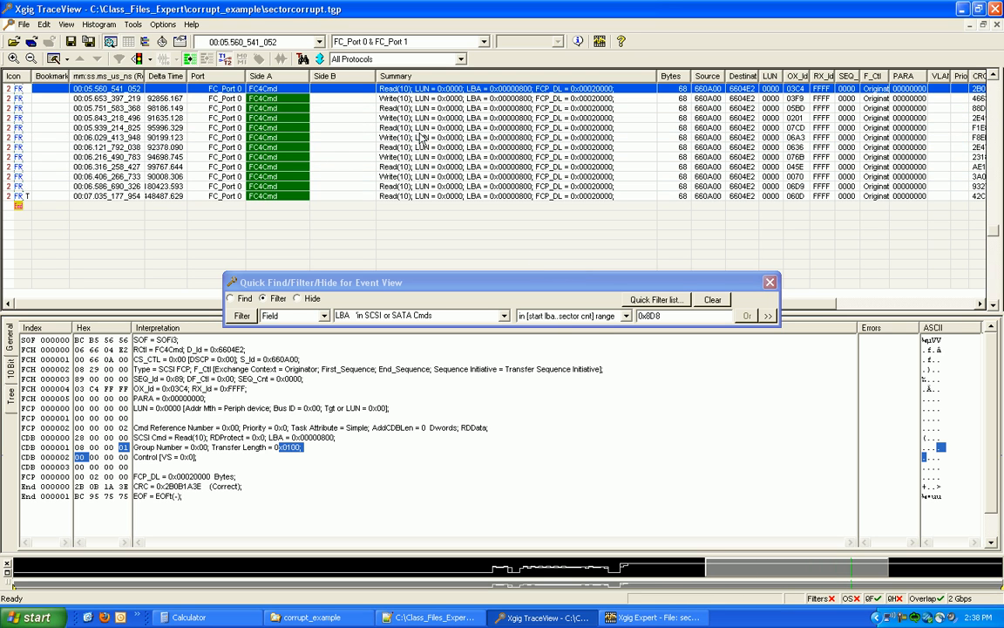
click(426, 100)
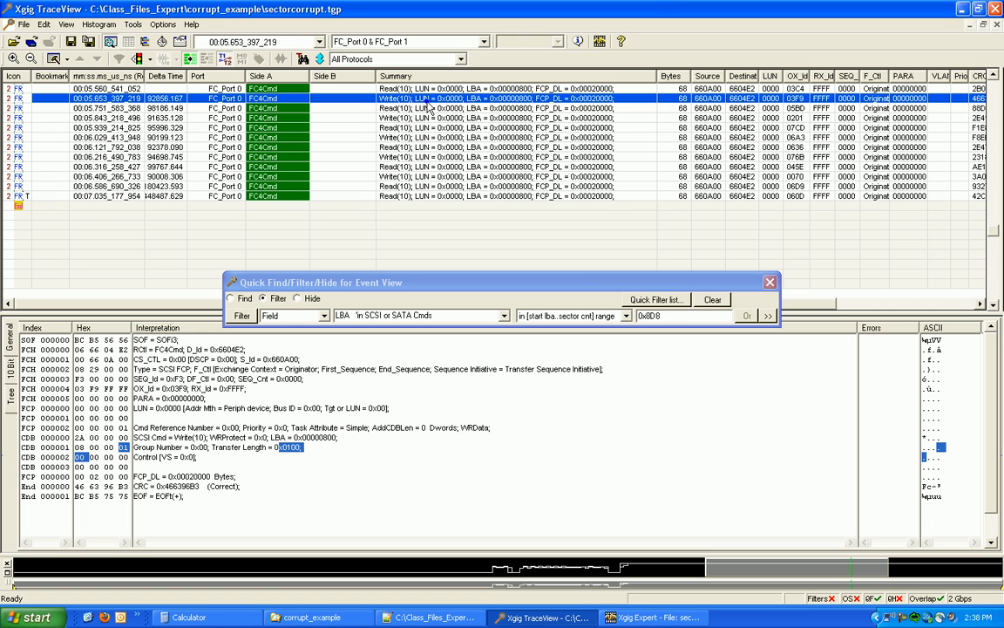
click(430, 108)
click(433, 118)
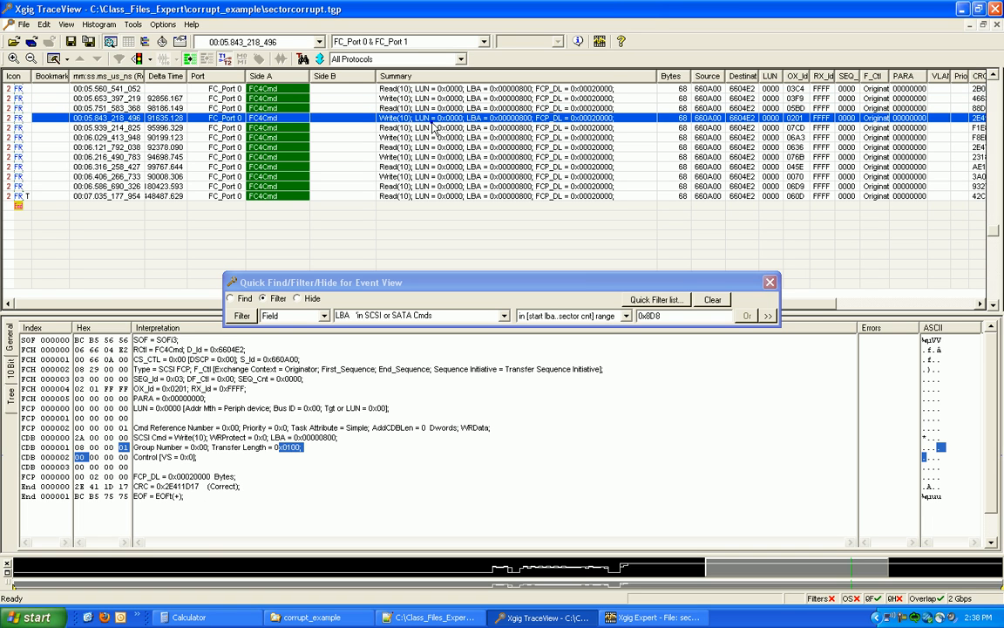
click(436, 127)
click(438, 137)
click(440, 147)
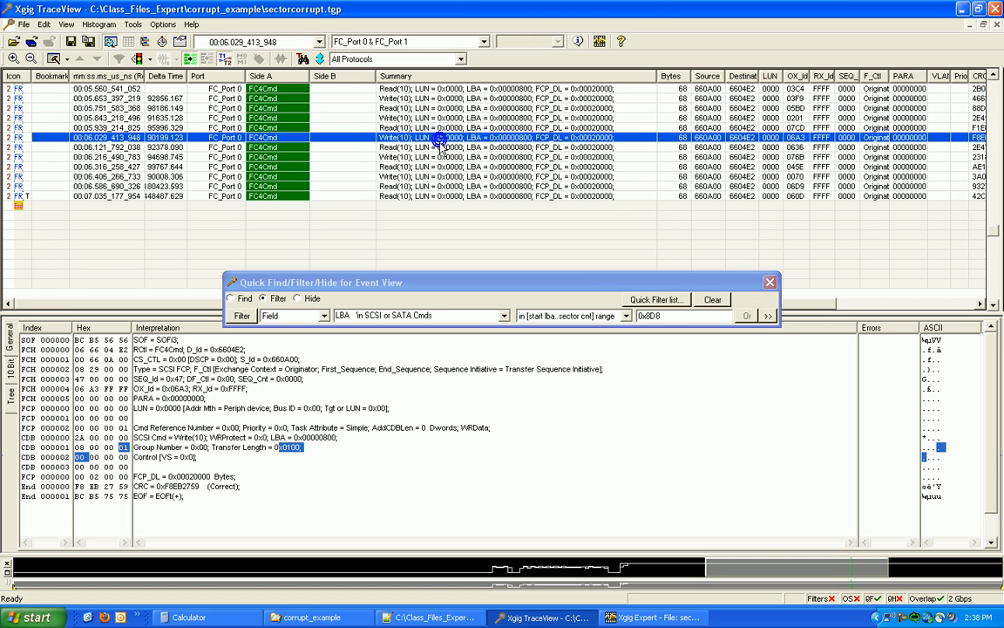
click(442, 156)
click(443, 166)
click(443, 176)
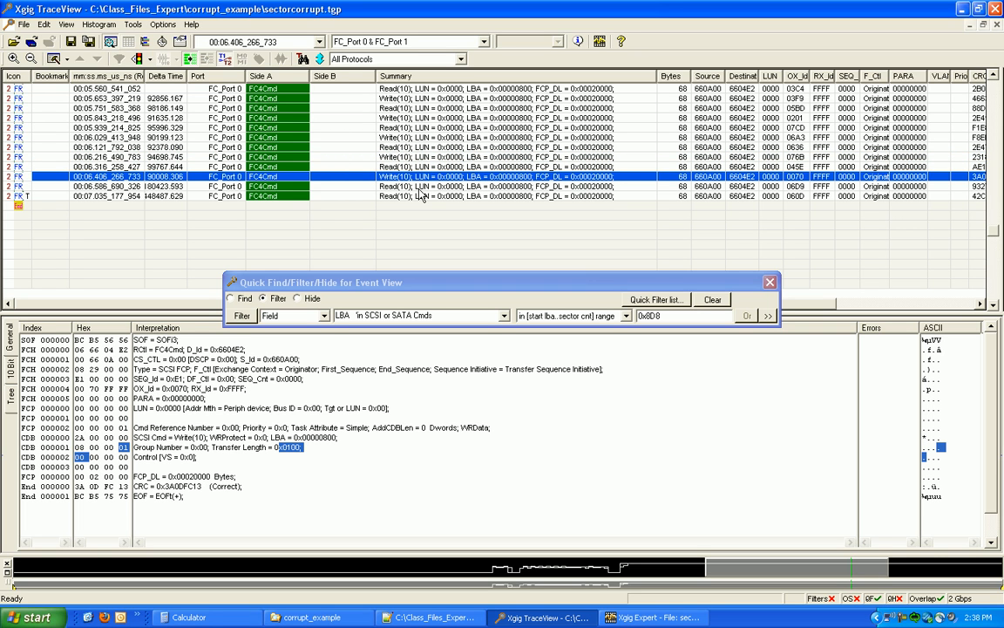
click(421, 186)
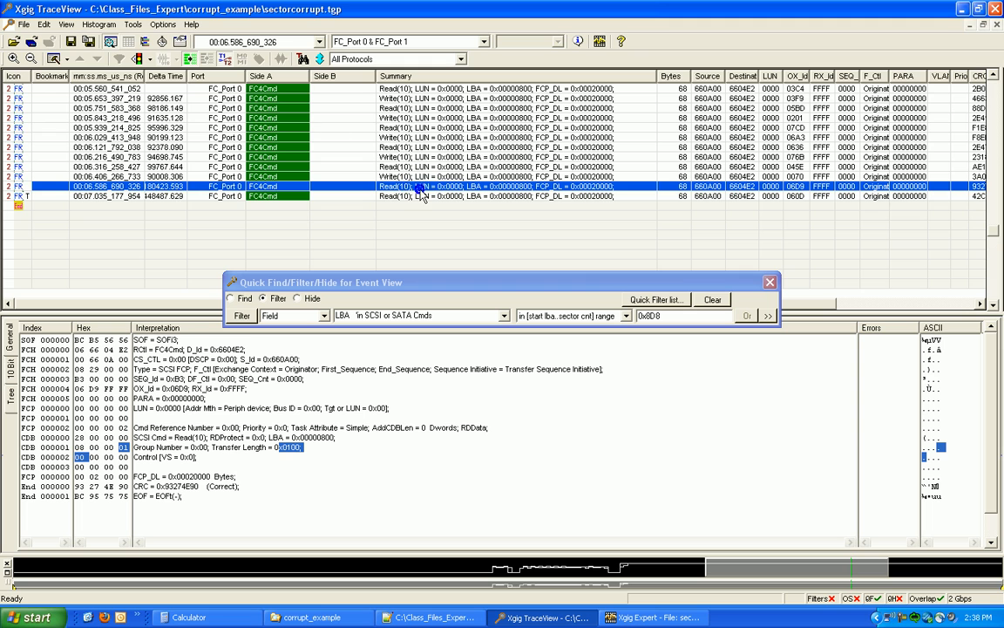
click(424, 197)
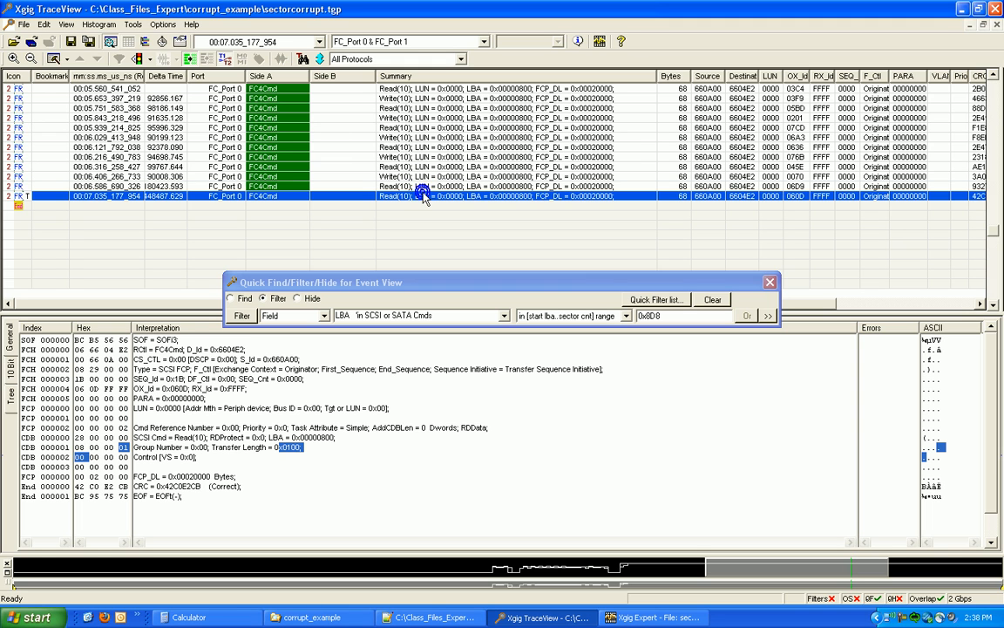
Step: Bookmark the last three filtered commands, from the latest backwards, as "retry read", "read" and "write"
click(50, 197)
text(retry read)
key(Return)
click(49, 188)
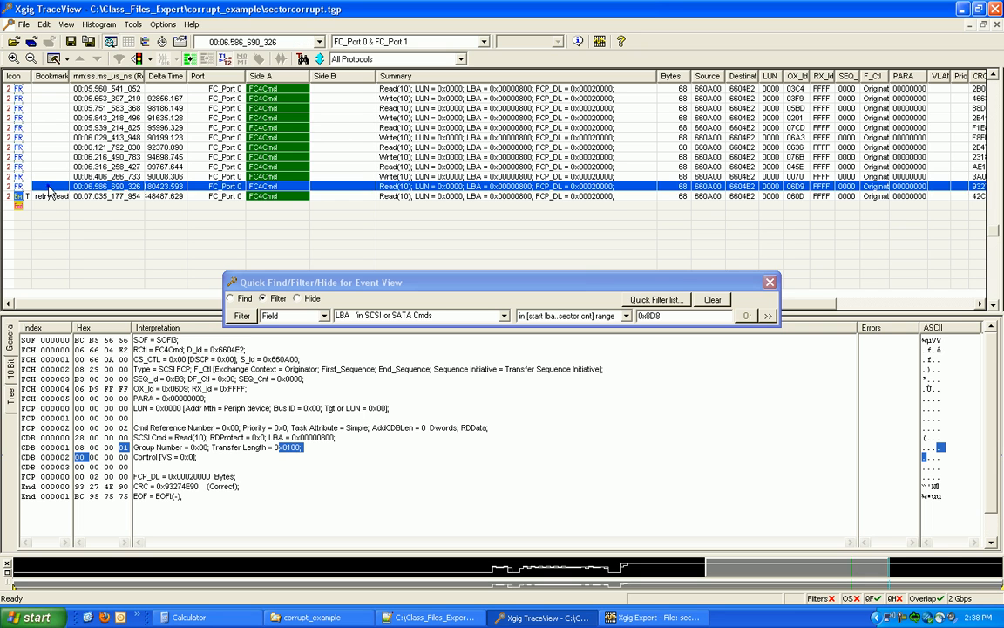
click(49, 188)
text(read)
click(43, 177)
click(44, 177)
text(wr)
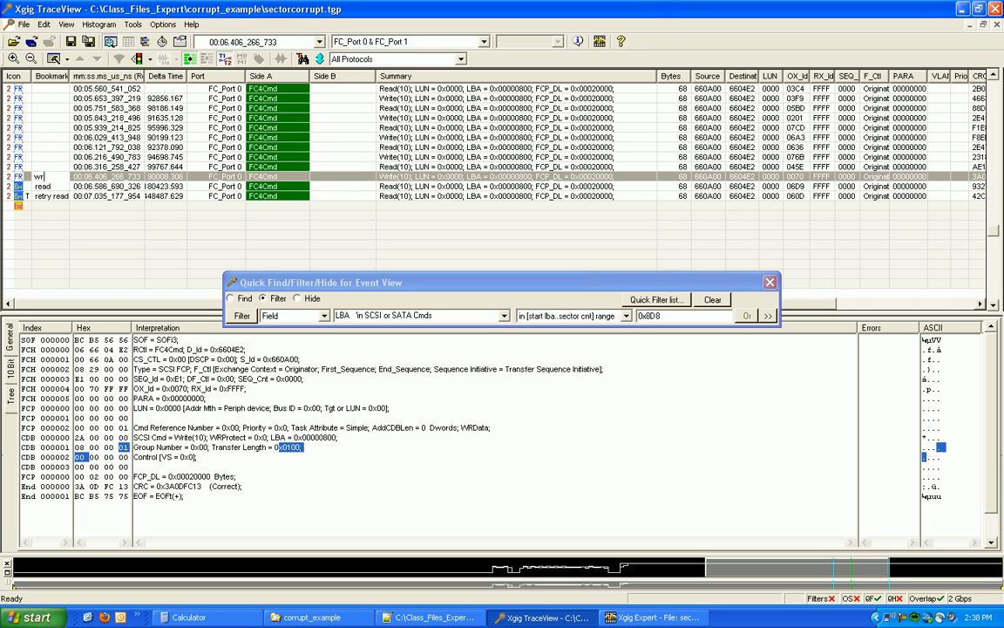
text(ite)
key(Return)
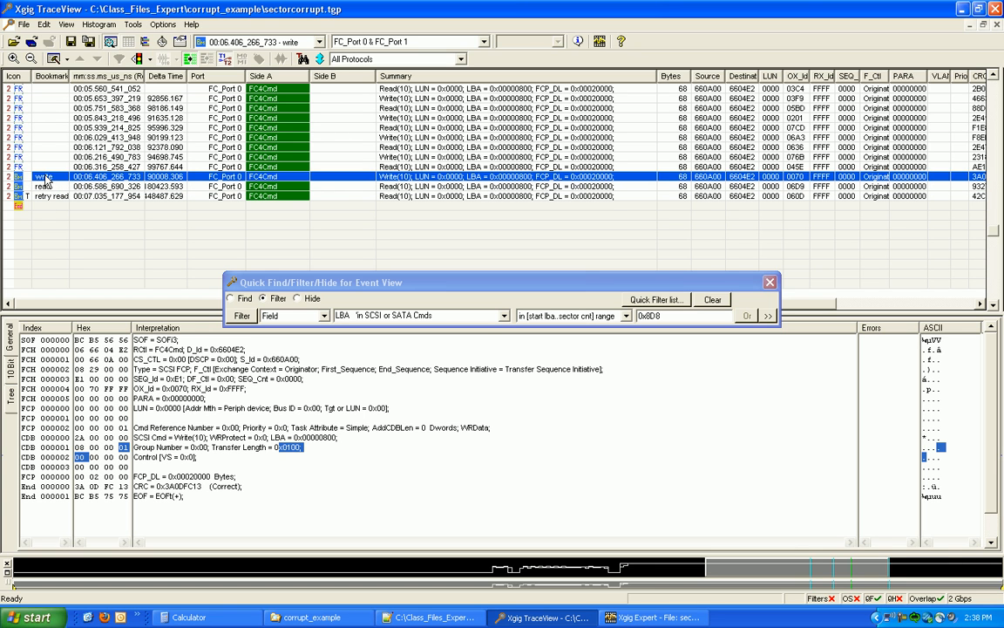
Step: Bookmark the two commands preceding the "write" bookmark as "prev read" and "prev write", and close the quick filter window
click(46, 165)
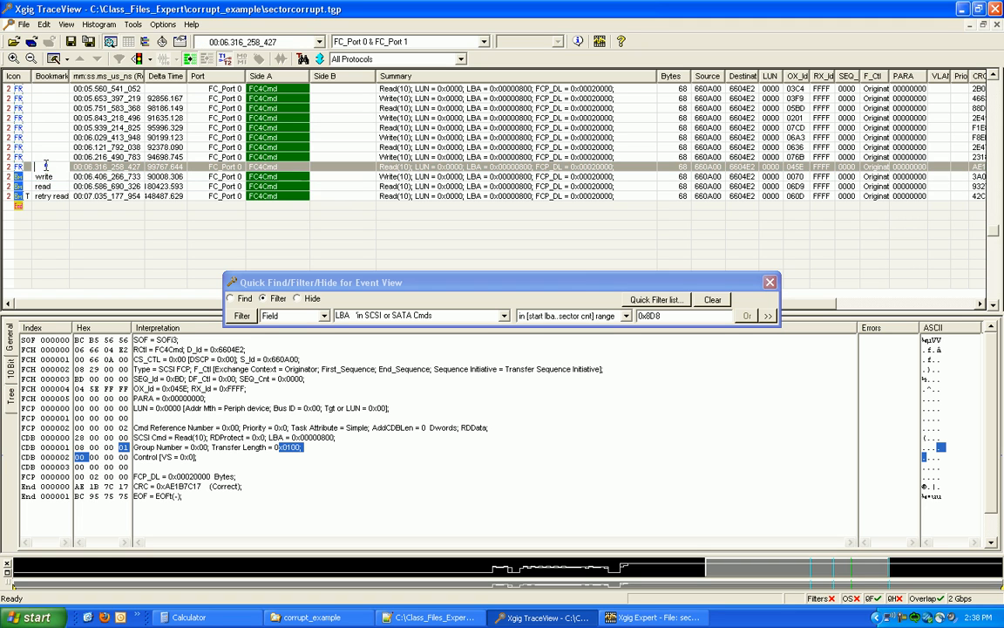
text(prev read)
key(Return)
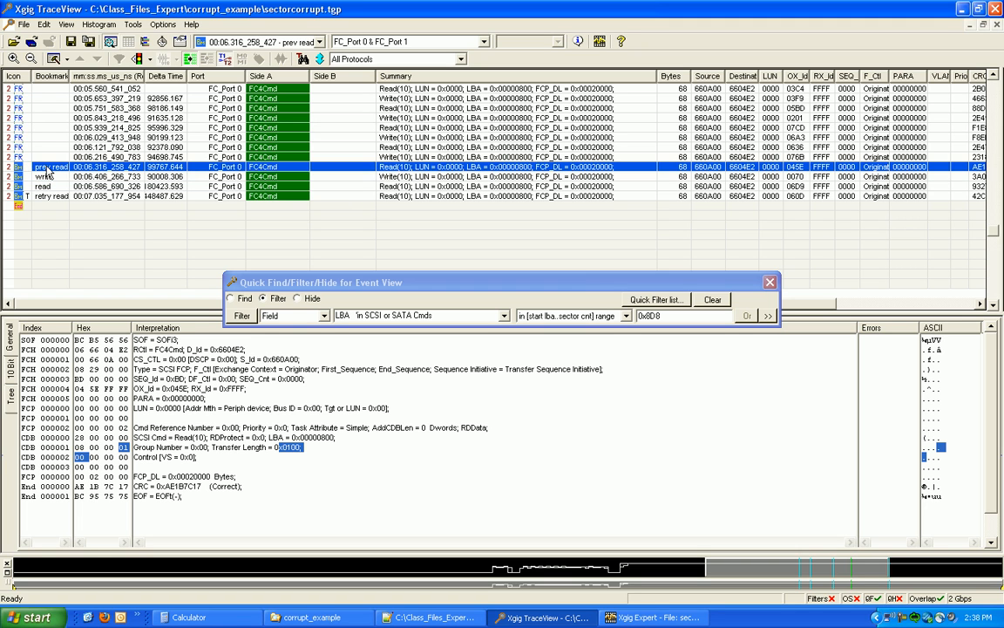
text(prev write)
key(Return)
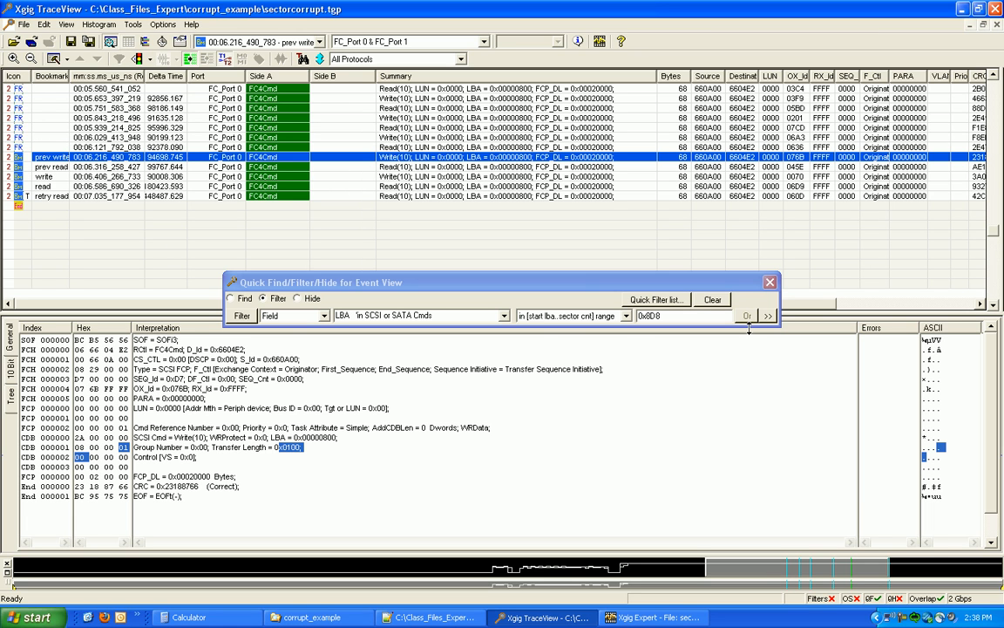
click(769, 282)
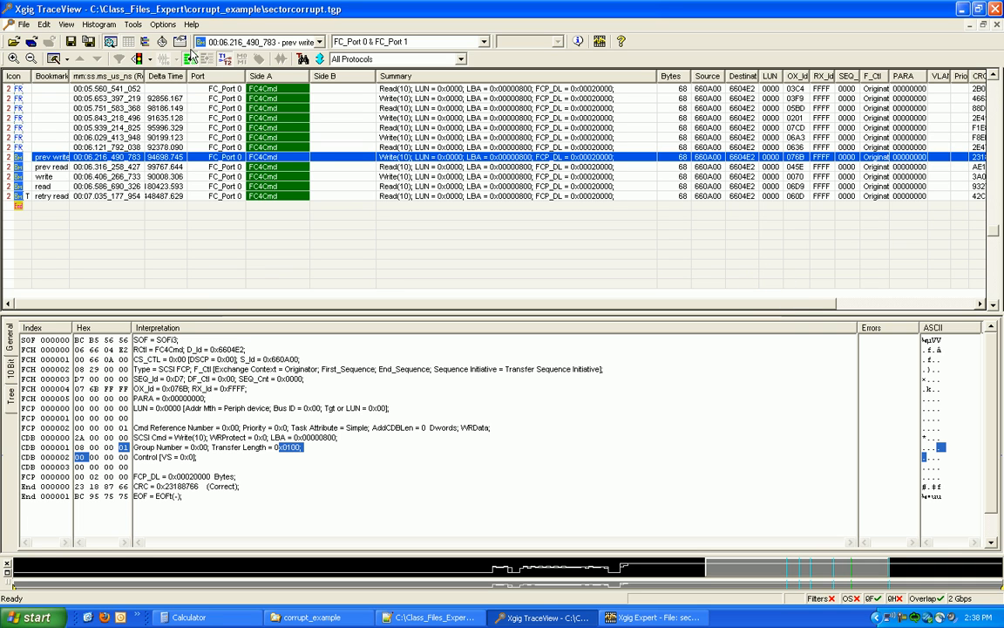
Step: Turn off filtering at the "write" command, start a quick filter on its OX_Id, and remove the 0x8D8 LBA criterion from the filter list
click(507, 178)
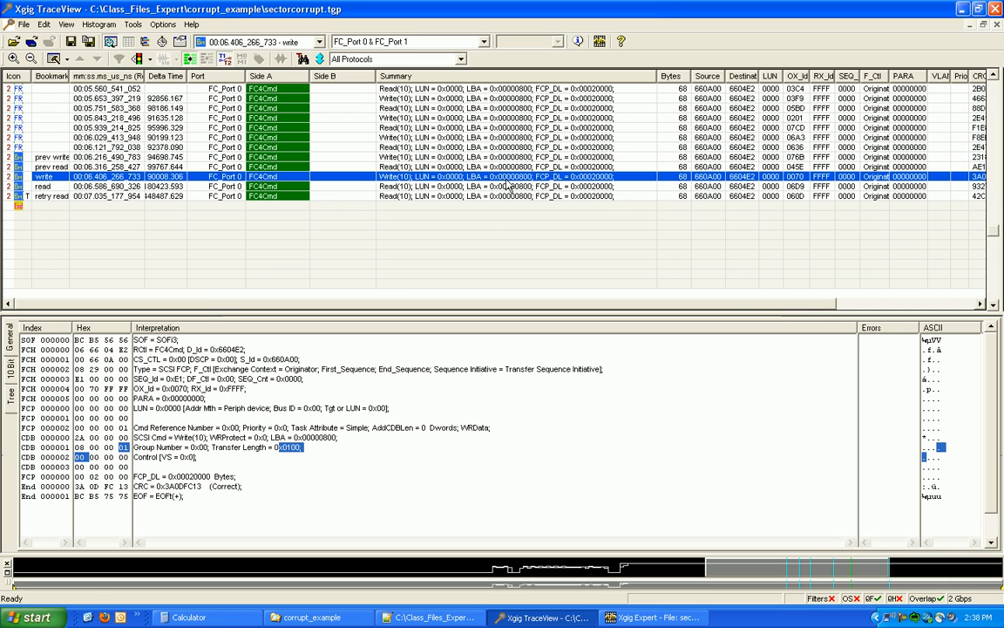
click(164, 57)
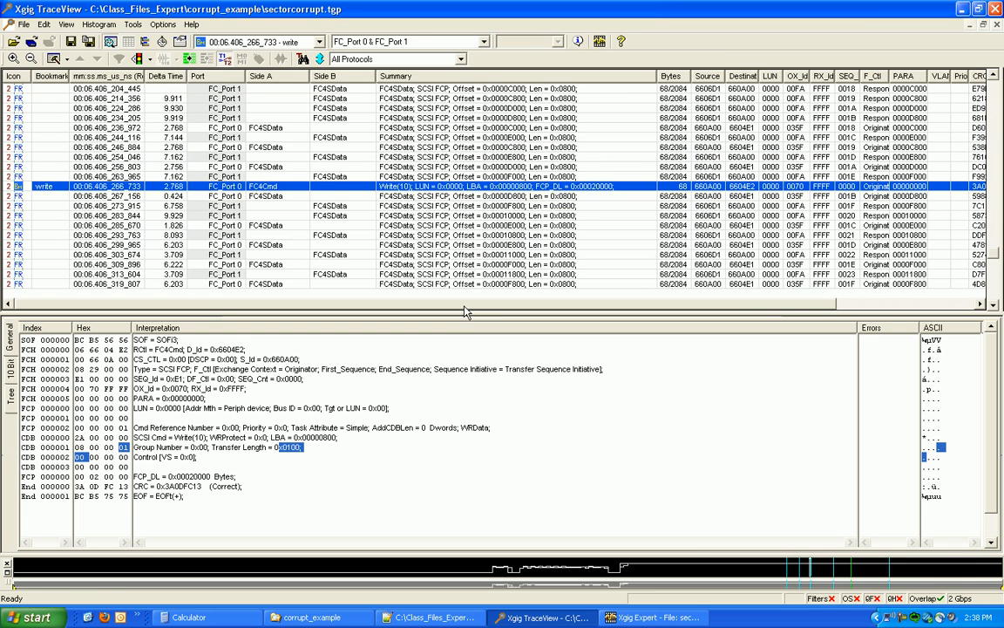
double_click(796, 187)
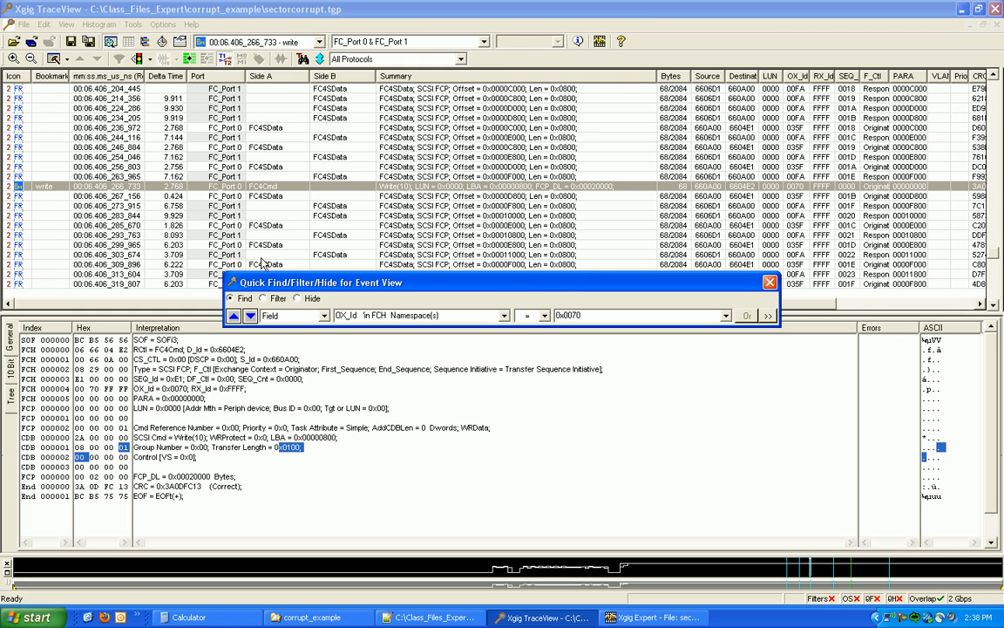
click(262, 298)
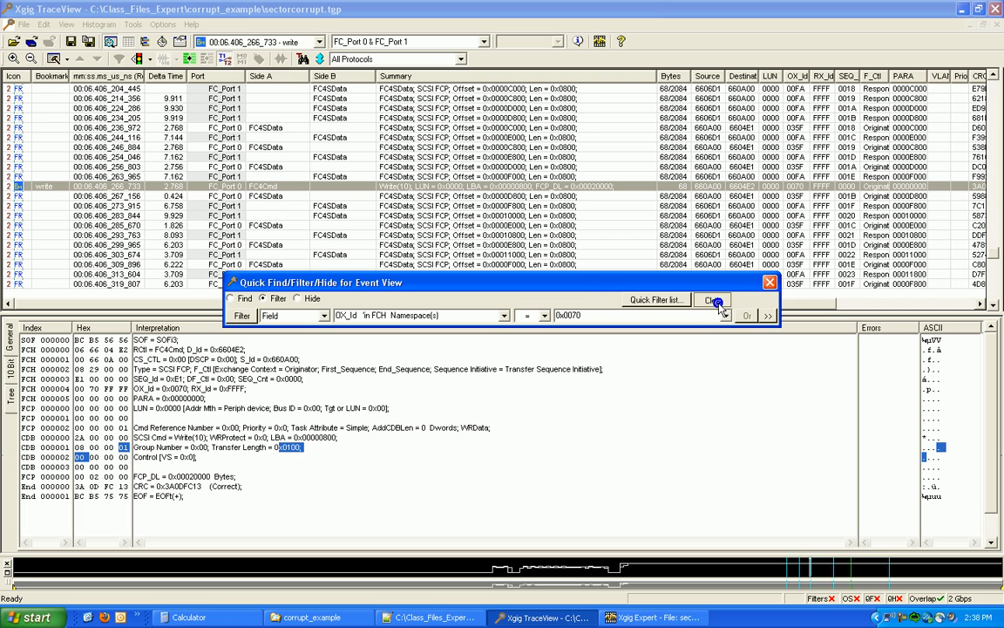
click(656, 299)
click(320, 276)
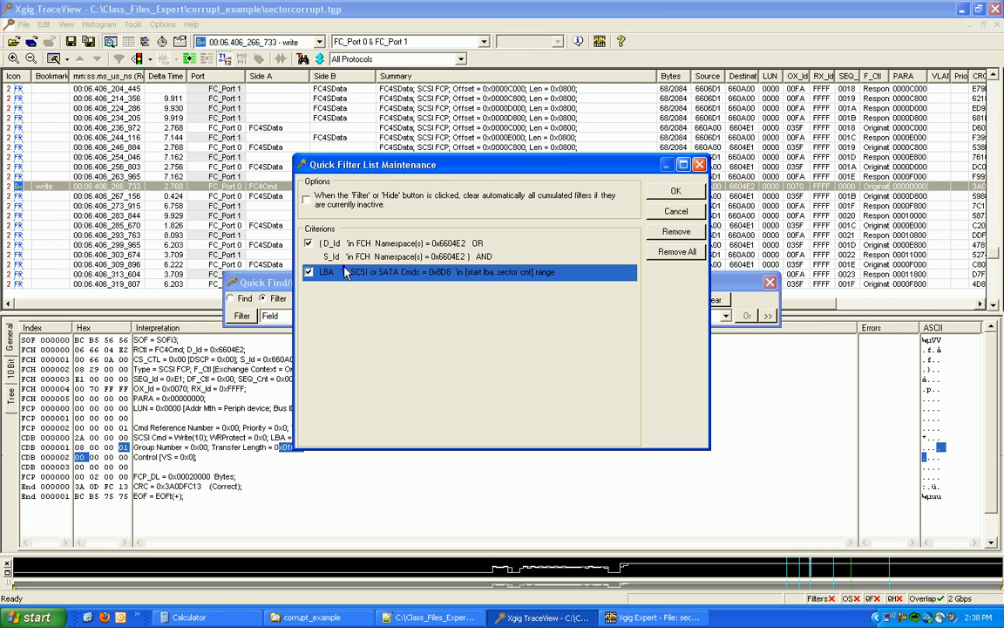
click(677, 233)
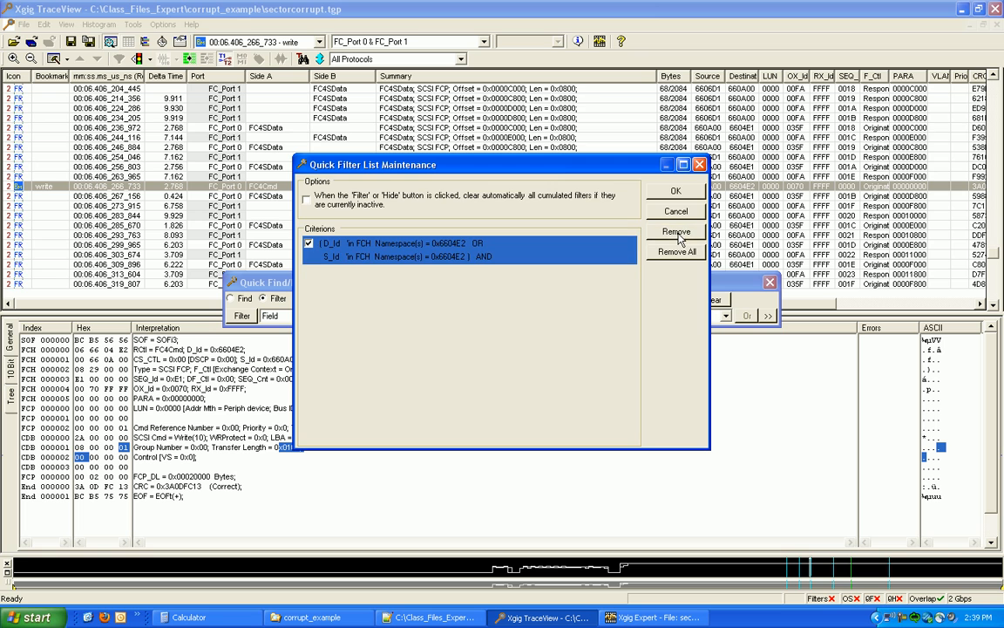
click(675, 191)
click(242, 315)
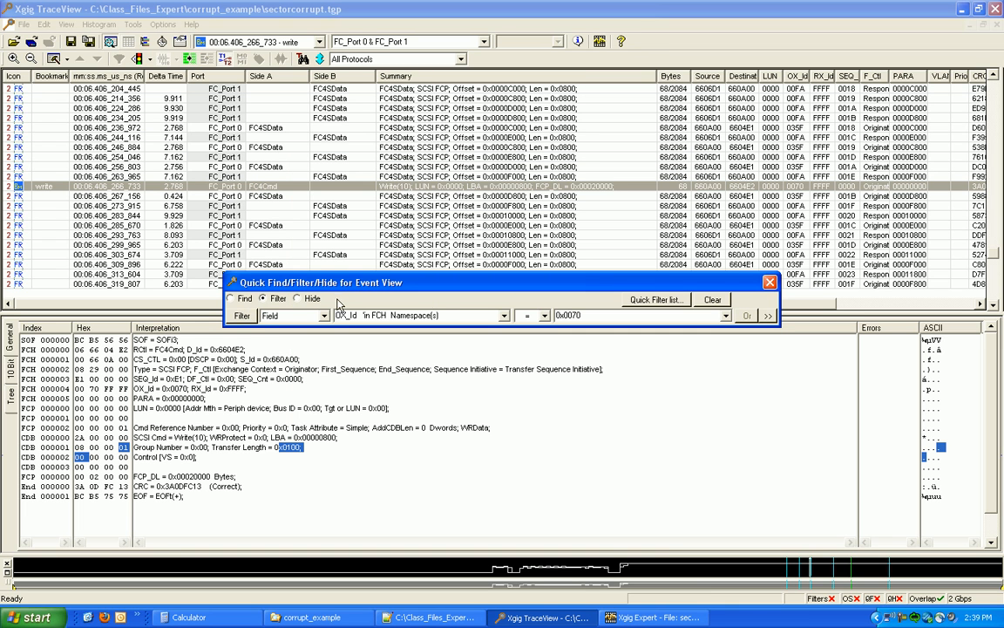
Step: Hide all frames whose OX_Id is not equal to 0x0070
click(302, 299)
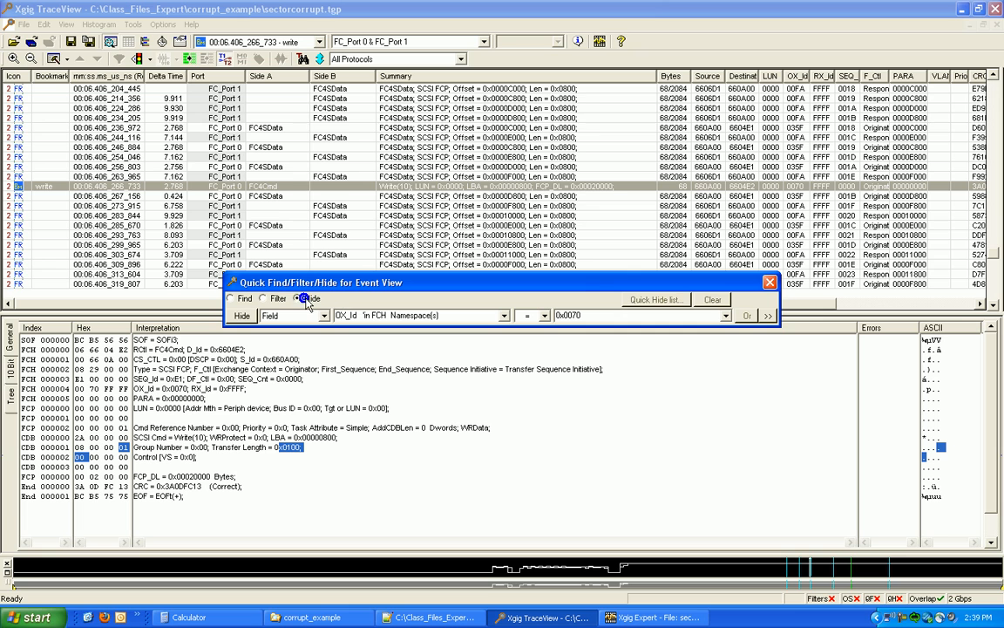
click(544, 315)
click(526, 337)
click(240, 314)
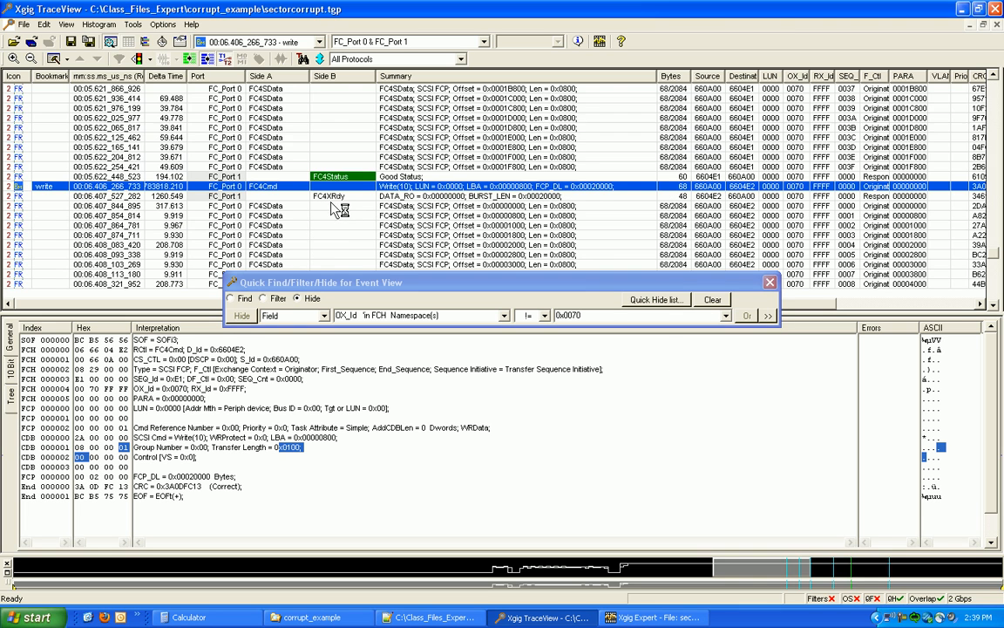
Step: Step through the write exchange's transfer-ready and data frames, then highlight the first two payload words of the frame at offset 0x0001B000
click(433, 196)
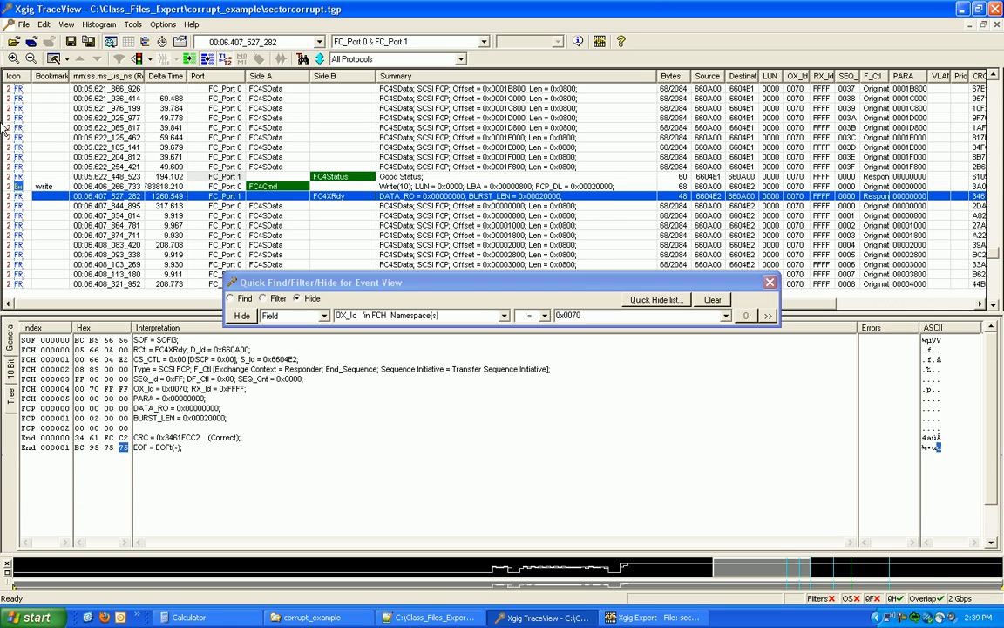
click(526, 216)
key(Down)
key(Down)
key(Down)
key(Down)
key(Down)
key(Down)
key(Down)
key(Down)
key(Down)
key(Down)
key(Down)
key(Down)
key(Down)
key(Down)
key(Down)
key(Down)
key(Down)
key(Down)
key(Down)
key(Down)
key(Down)
key(Down)
key(Down)
key(Down)
key(Down)
key(Down)
key(Down)
key(Down)
key(Down)
key(Down)
key(Down)
key(Down)
key(Down)
key(Down)
key(Down)
key(Down)
key(Down)
key(Down)
key(Down)
key(Down)
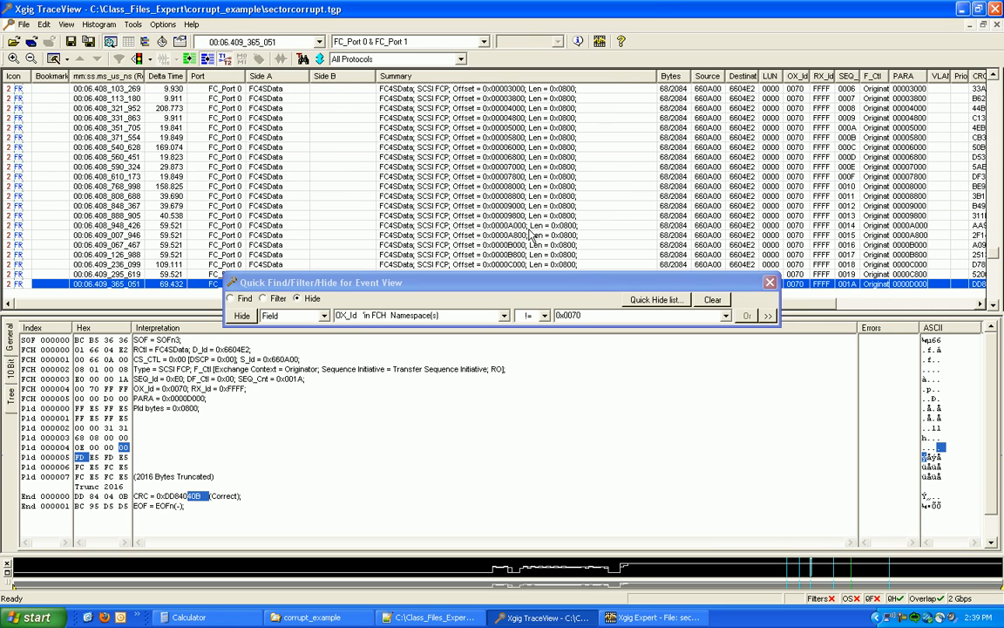
key(Down)
key(Down)
key(Down)
key(Down)
key(Down)
key(Down)
key(Down)
key(Down)
key(Down)
key(Down)
key(Down)
key(Down)
key(Down)
key(Down)
key(Down)
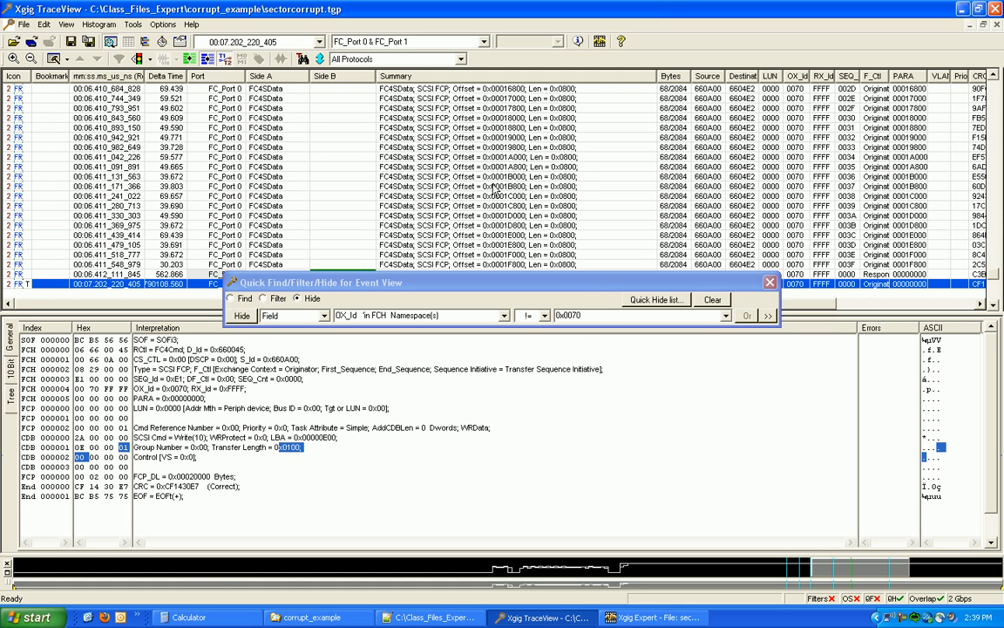
click(466, 176)
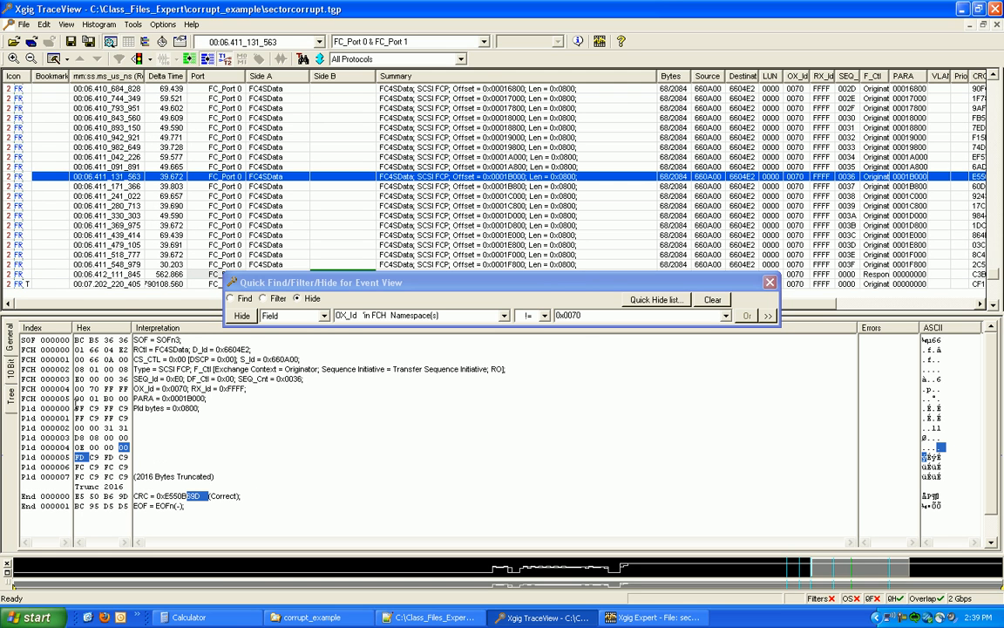
drag(77, 407, 131, 417)
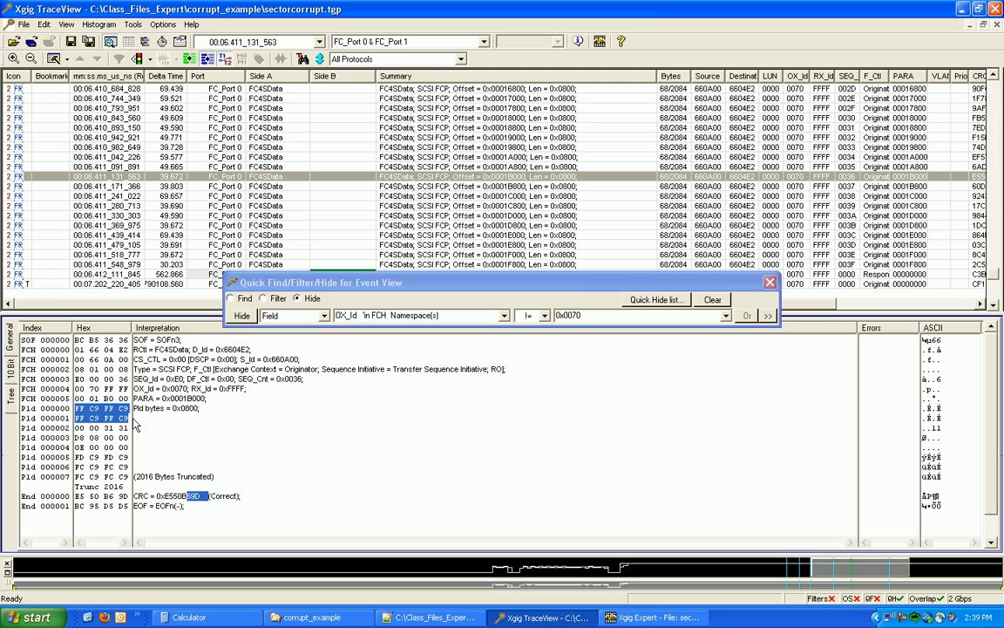
Step: Switch to the COMET_11.bad log in Notepad++, shrink its window to expose the frame payload, and examine the miscompare listing at the file's start
click(427, 617)
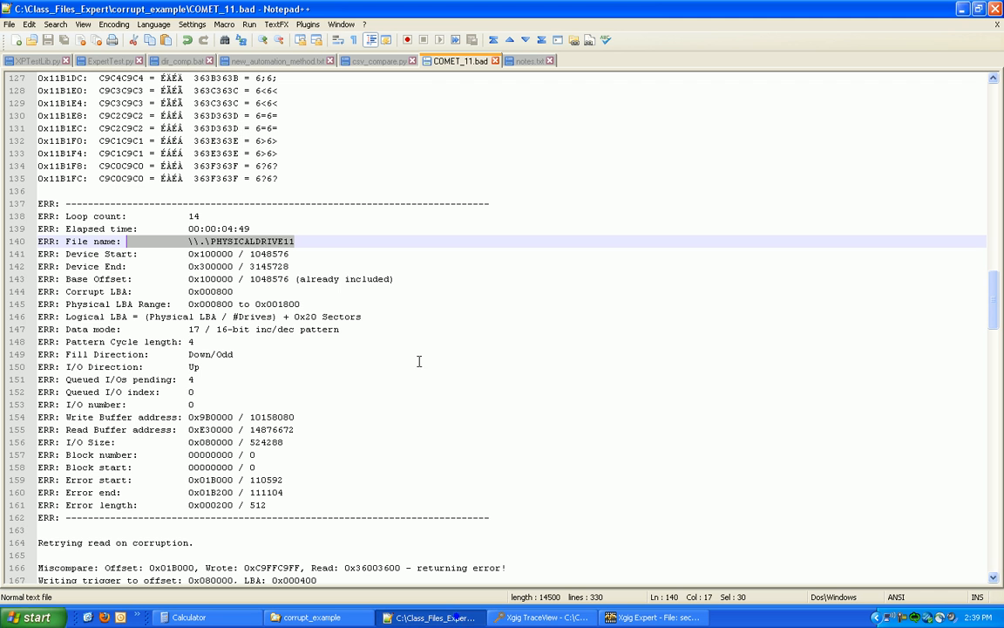
double_click(452, 10)
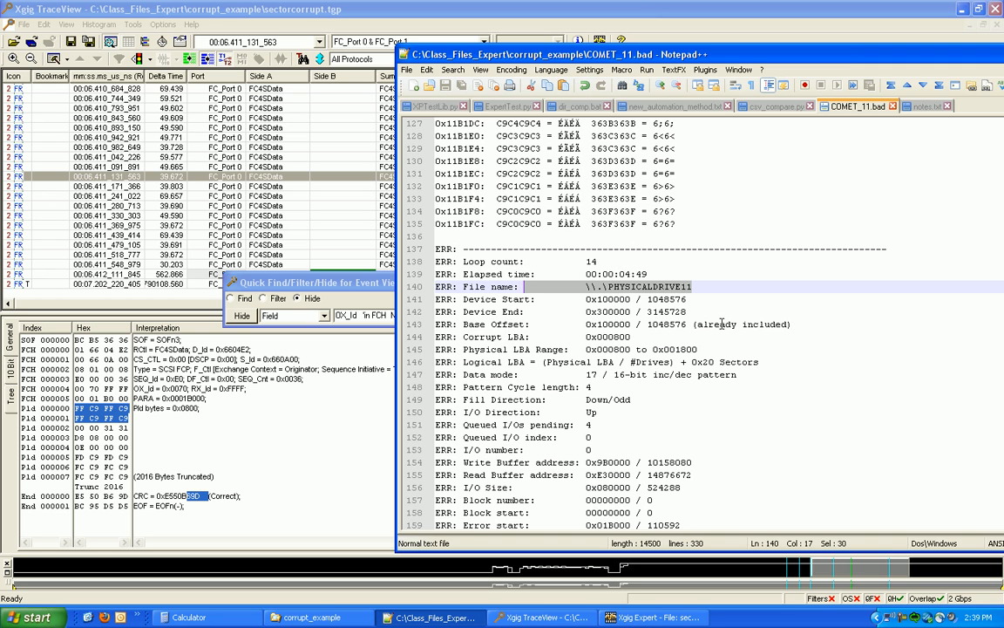
key(ctrl+Home)
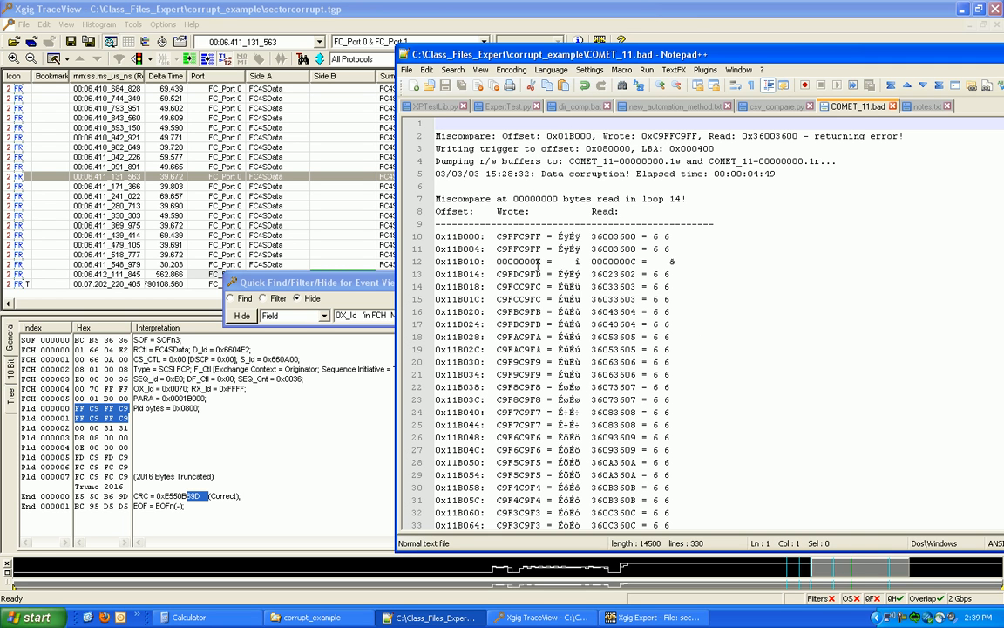
Step: Return to Xgig TraceView and bookmark the write exchange's data frame at offset 0x0001B000 as "write data"
click(483, 7)
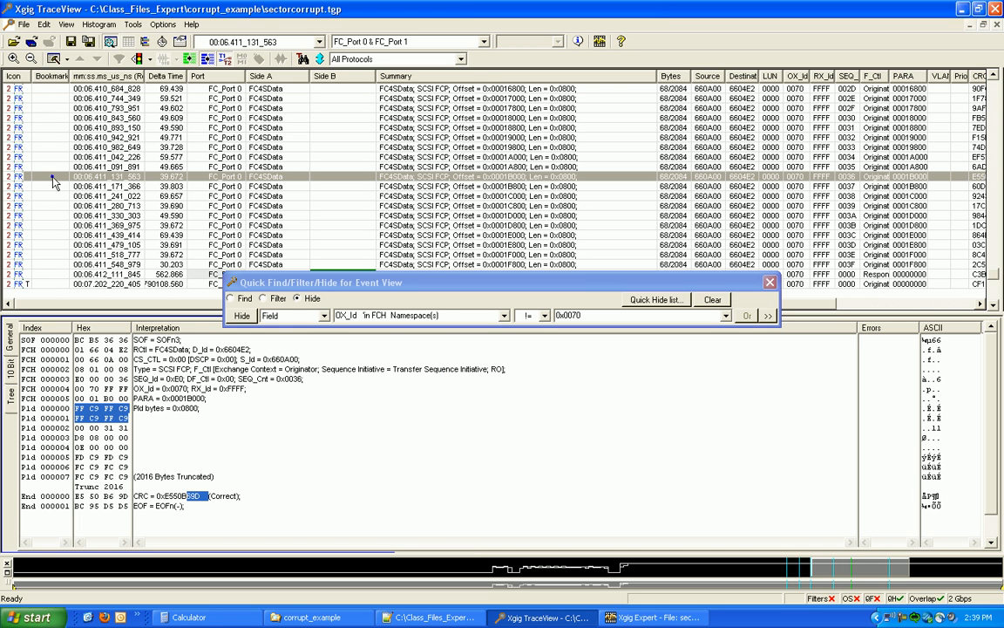
text(data)
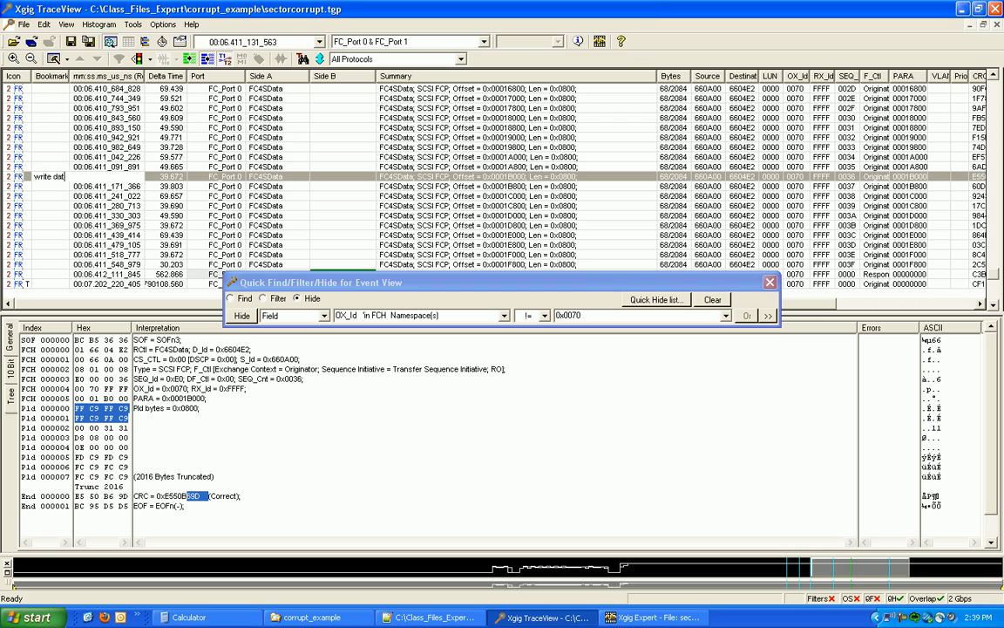
key(Return)
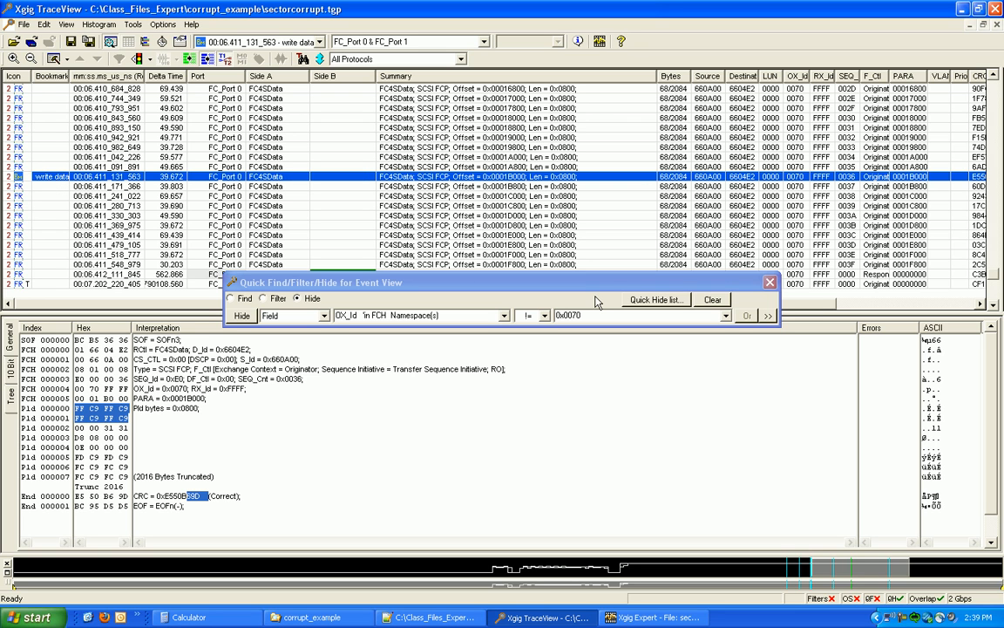
Step: Turn off hiding to restore all frames, and display the Exchange View beside the event list
click(656, 299)
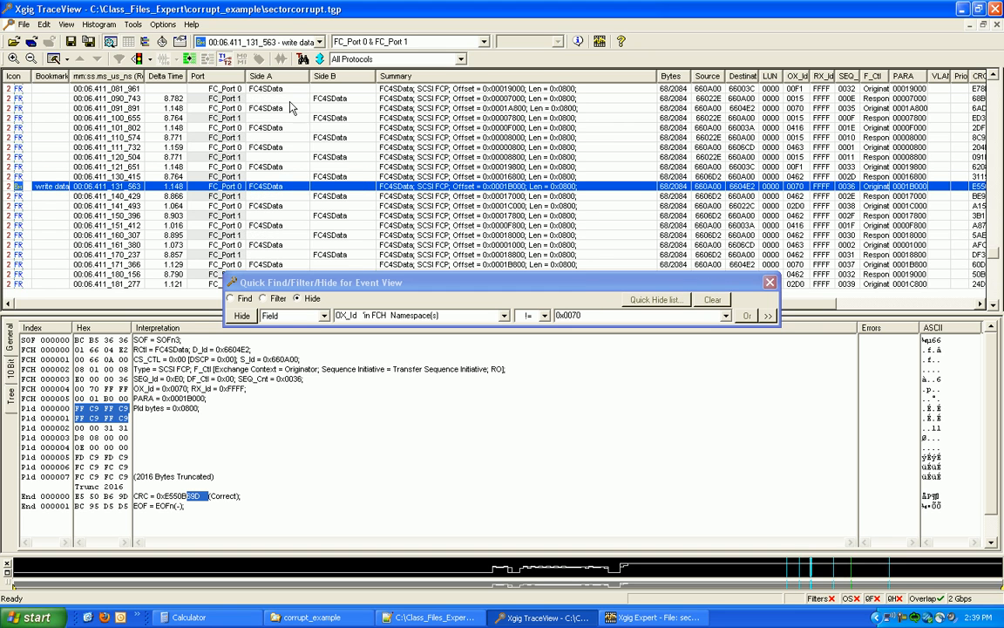
click(128, 41)
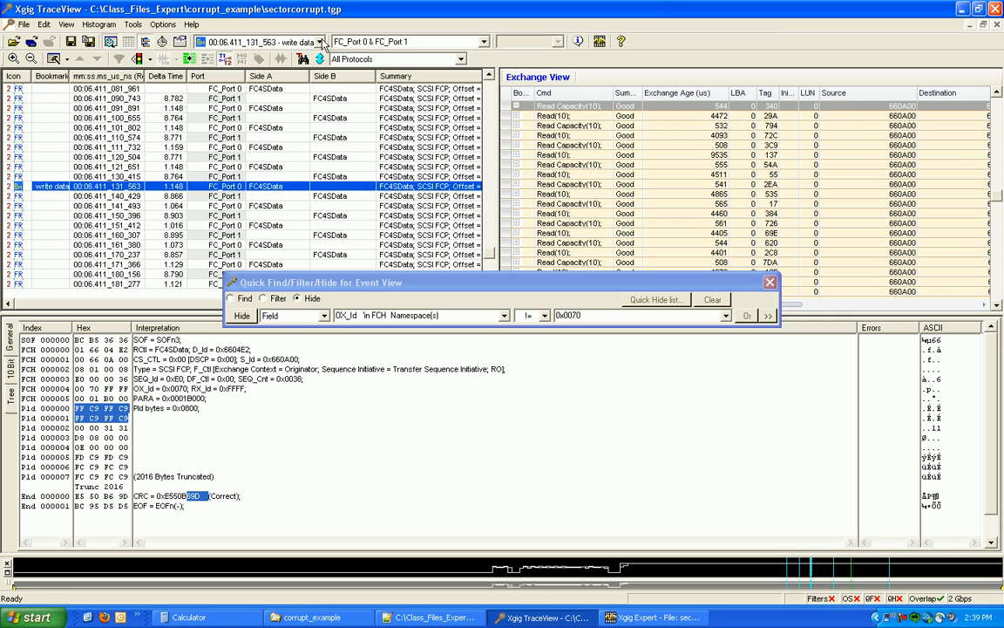
click(279, 128)
Step: Go to the "write" bookmark's exchange in the Exchange View, expand its frames, and close the quick find window
click(314, 42)
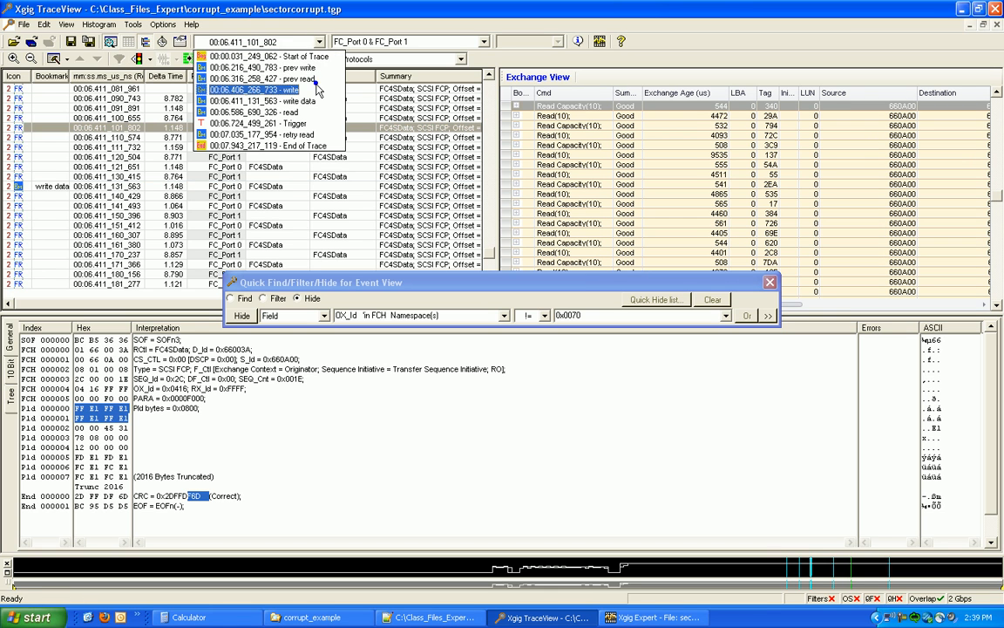
click(305, 97)
right_click(391, 189)
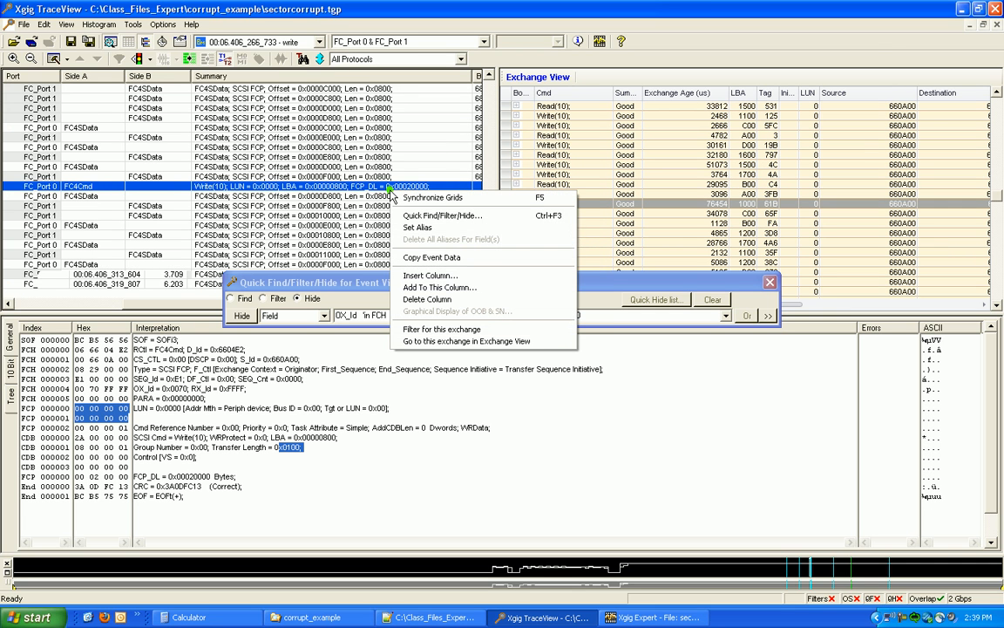
click(466, 340)
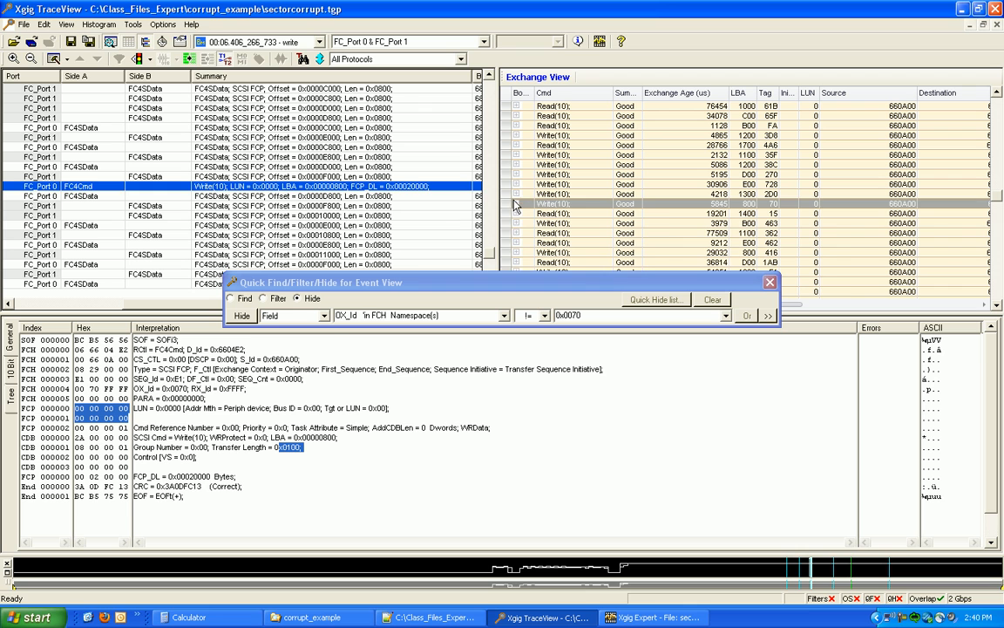
click(516, 203)
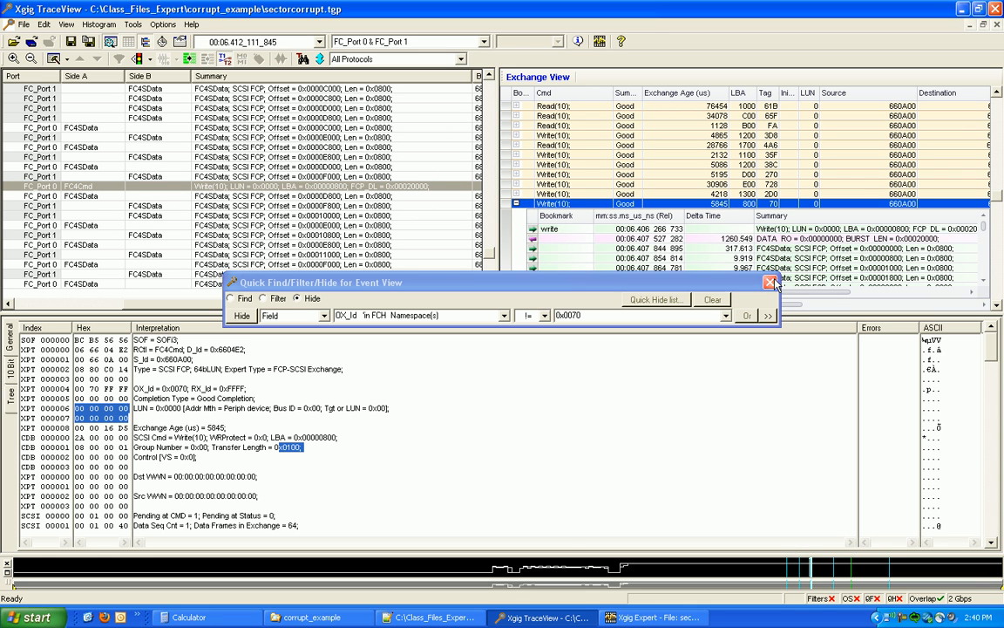
click(769, 281)
Step: Step through the expanded write exchange's frames and select the data frame at offset 0x0001B000 to inspect its payload
click(776, 269)
key(Down)
key(Down)
key(Down)
key(Down)
key(Down)
key(Down)
key(Down)
key(Down)
key(Down)
key(Down)
key(Down)
key(Down)
key(Down)
key(Down)
key(Down)
key(Down)
key(Down)
key(Down)
key(Down)
key(Down)
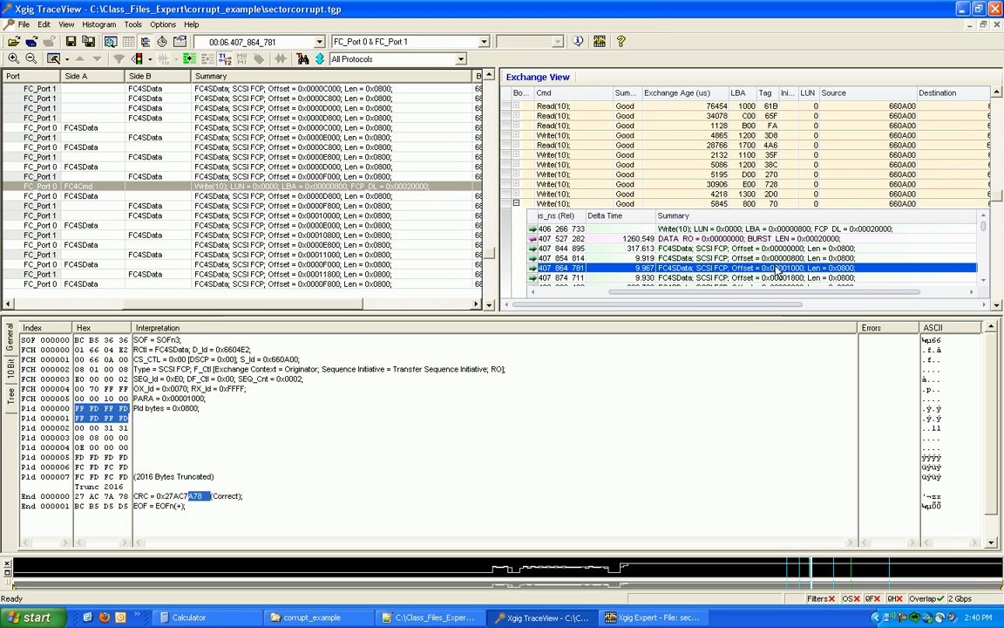
key(Down)
key(Down)
key(Down)
key(Down)
key(Down)
key(Down)
key(Down)
key(Down)
key(Down)
key(Down)
key(Down)
key(Down)
key(Down)
key(Down)
key(Down)
key(Down)
key(Down)
key(Down)
key(Down)
key(Down)
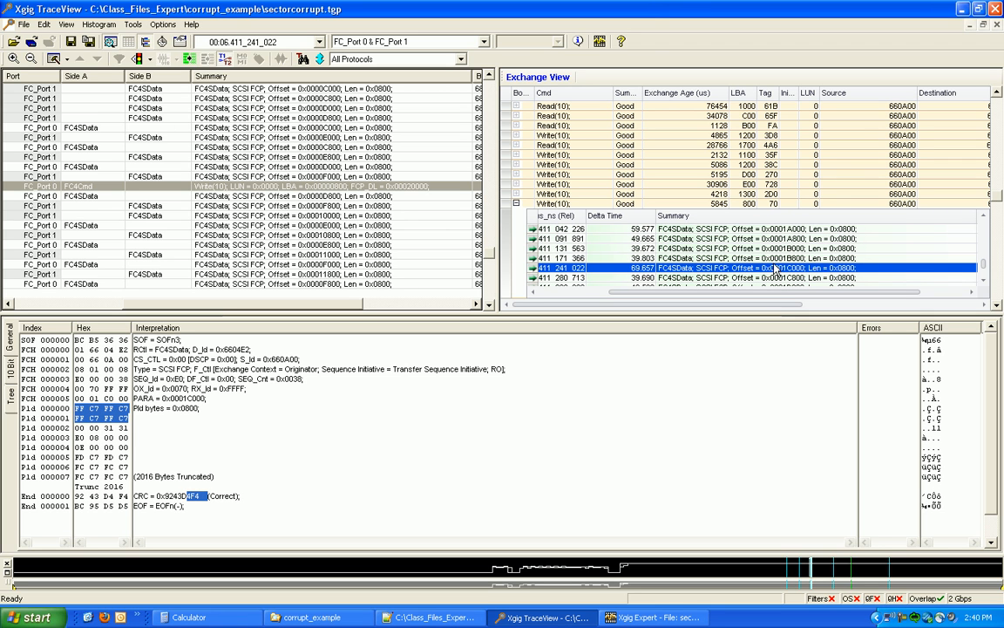
click(697, 247)
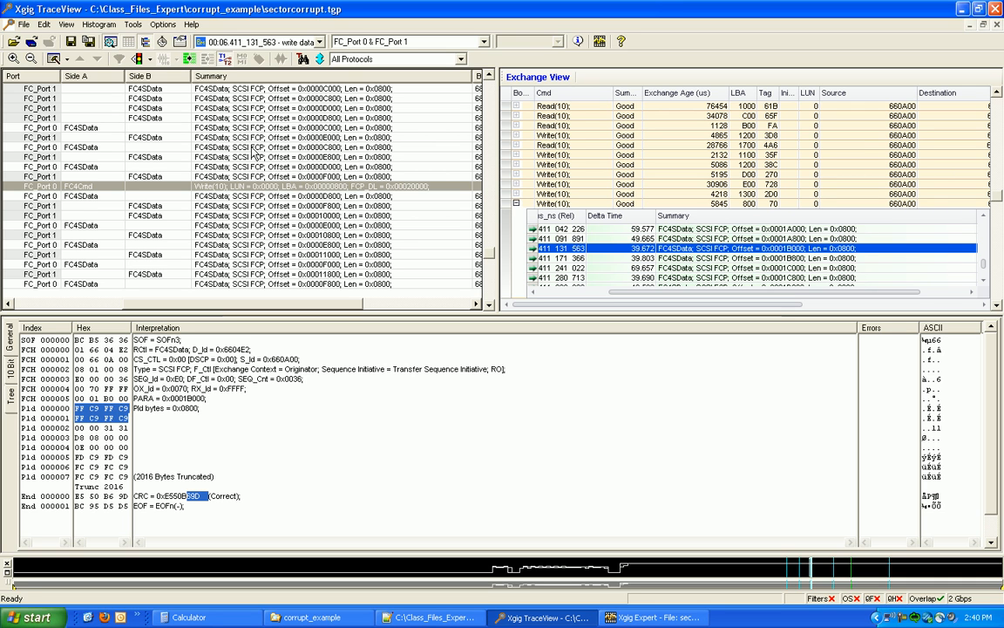
Step: Go to the "read" bookmark, locate its exchange in the Exchange View, and expand its frames
click(314, 41)
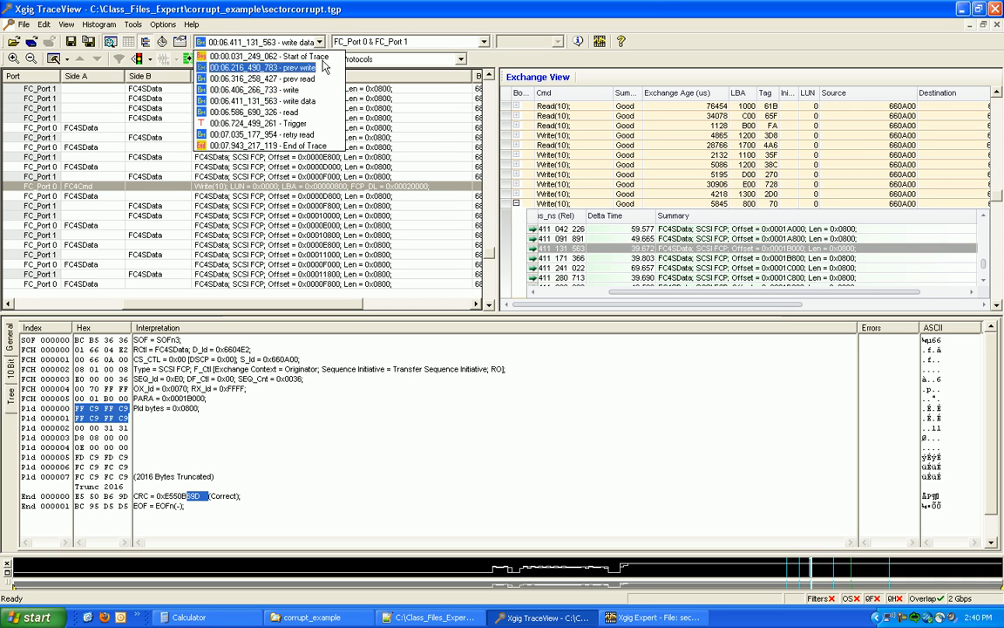
click(310, 112)
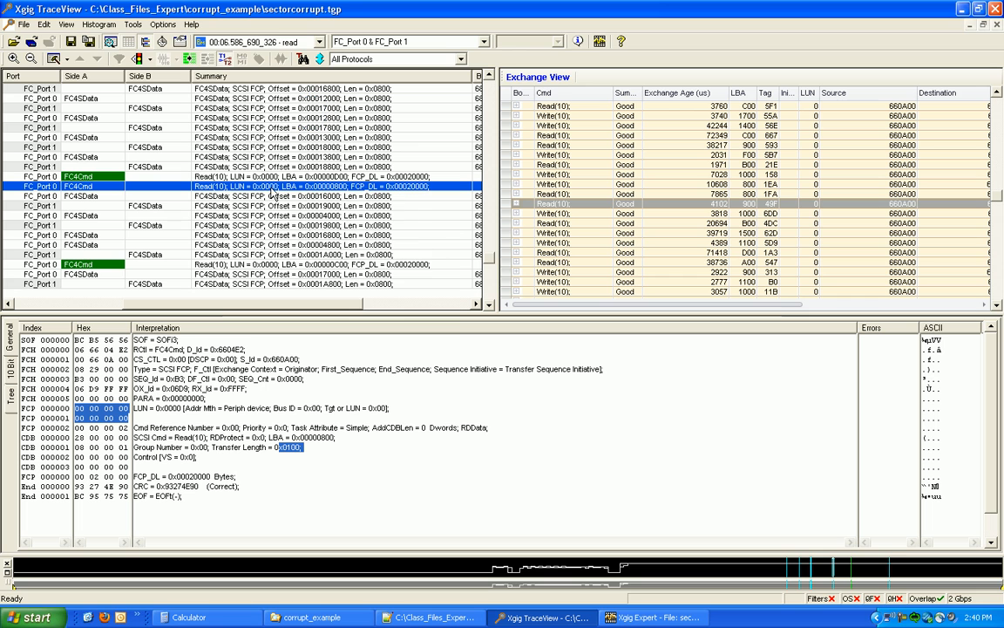
right_click(277, 187)
click(347, 338)
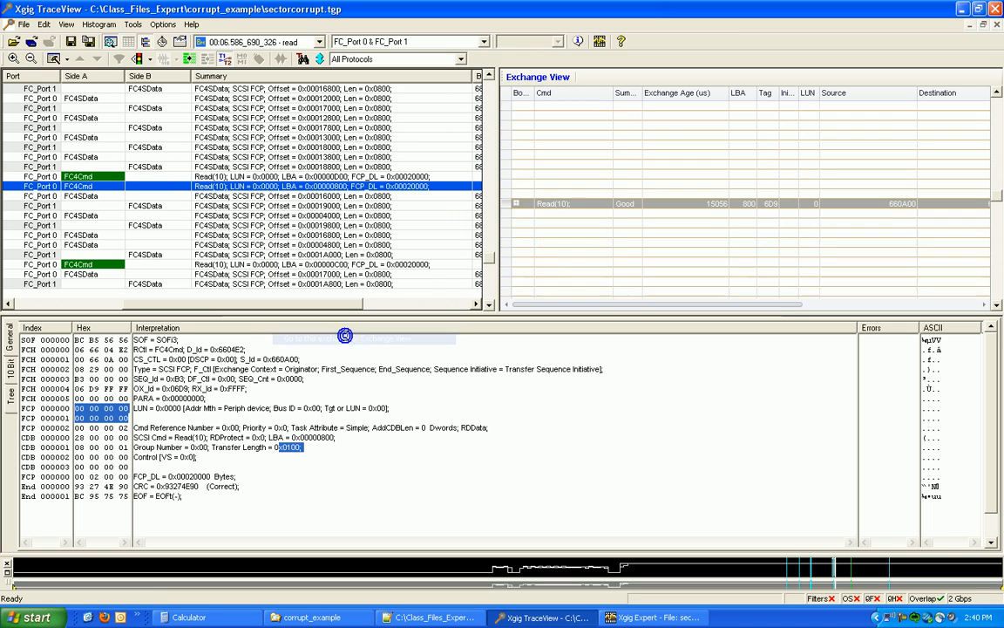
click(516, 203)
Step: Select the read exchange's data frame at offset 0x0001B000 and compare its payload with the miscompare listing in COMET_11.bad in Notepad++
click(832, 258)
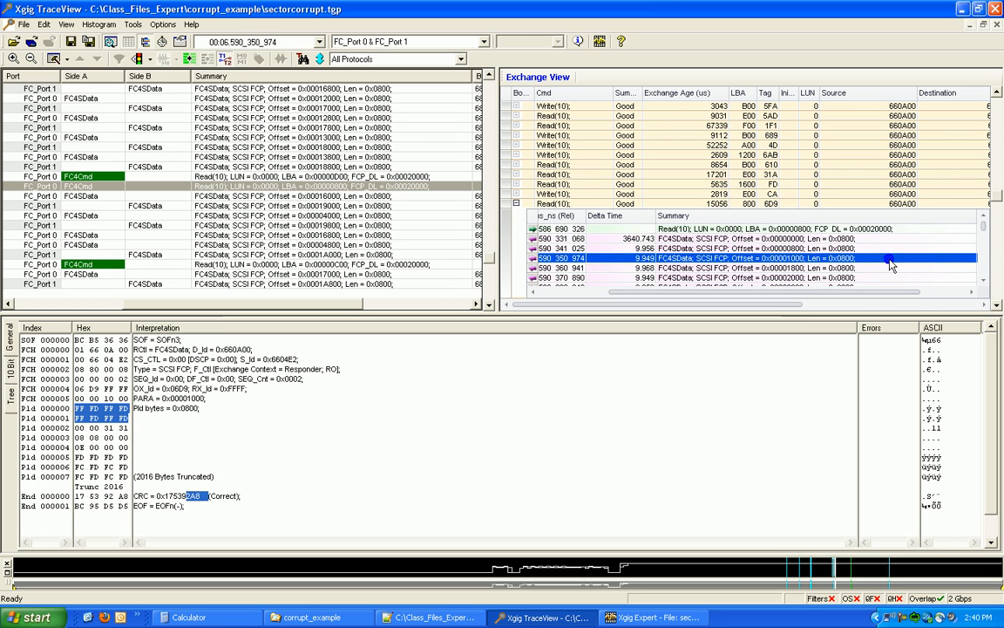
scroll(829, 268, down, 3)
scroll(830, 267, down, 8)
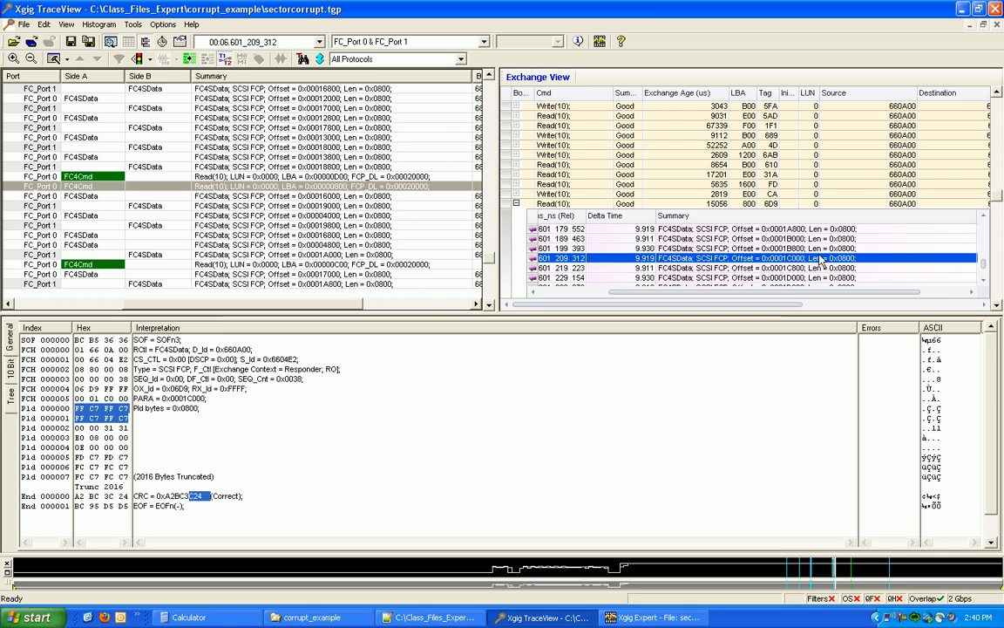
scroll(717, 218, up, 2)
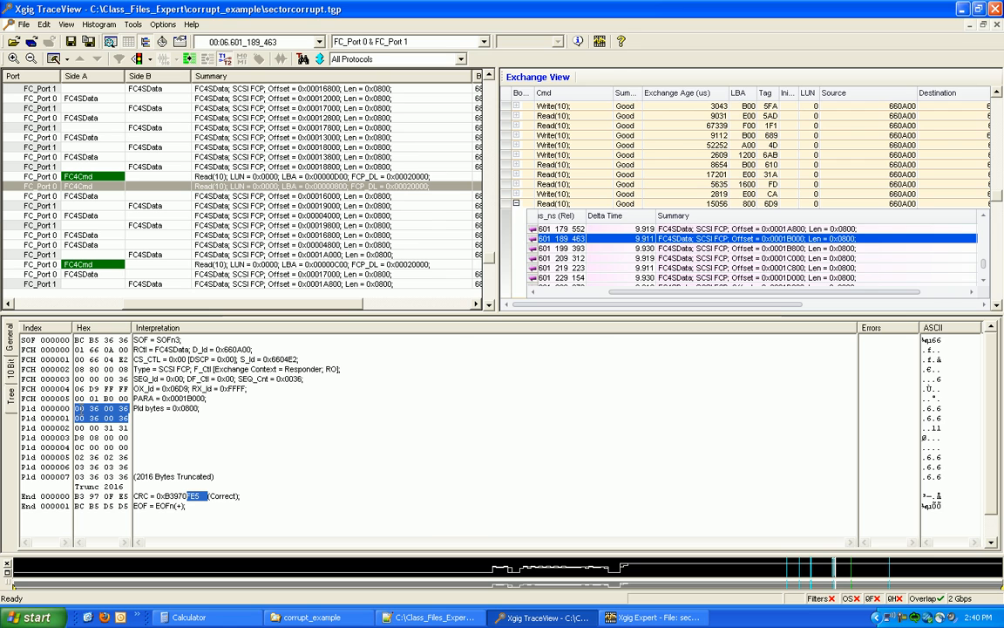
click(434, 618)
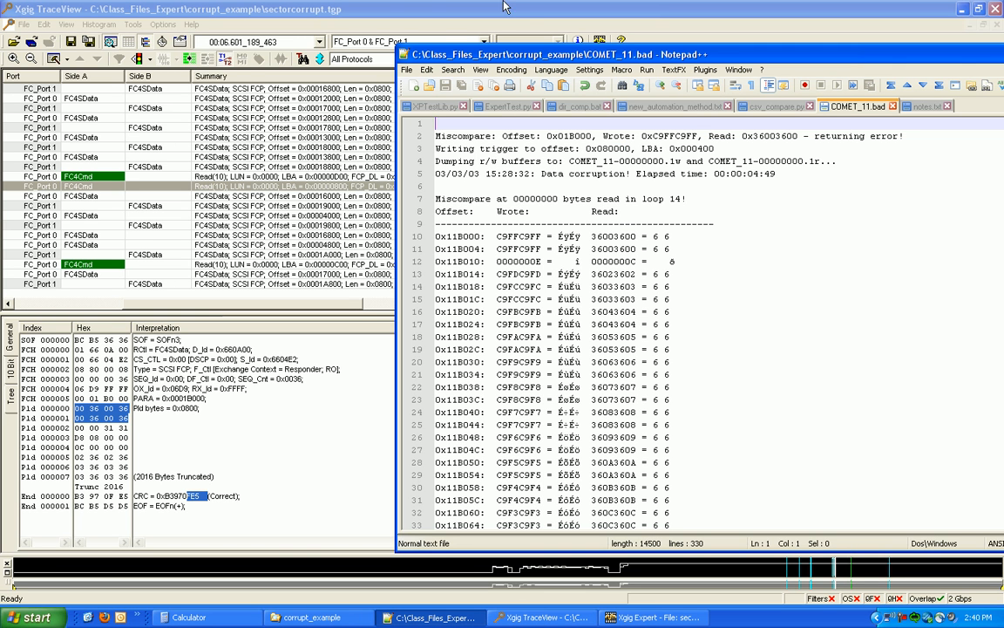
click(473, 10)
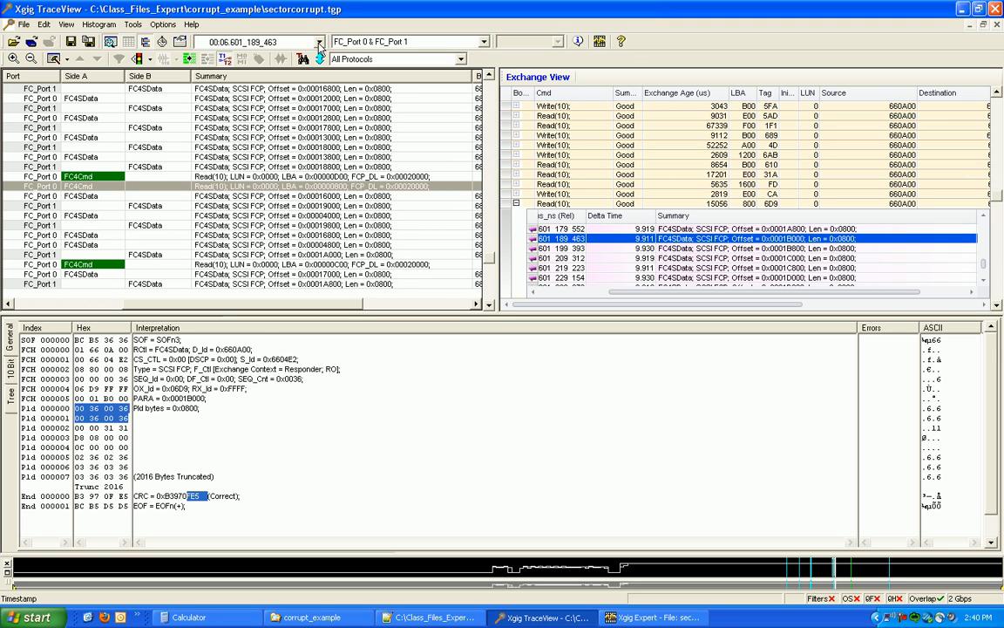
click(100, 392)
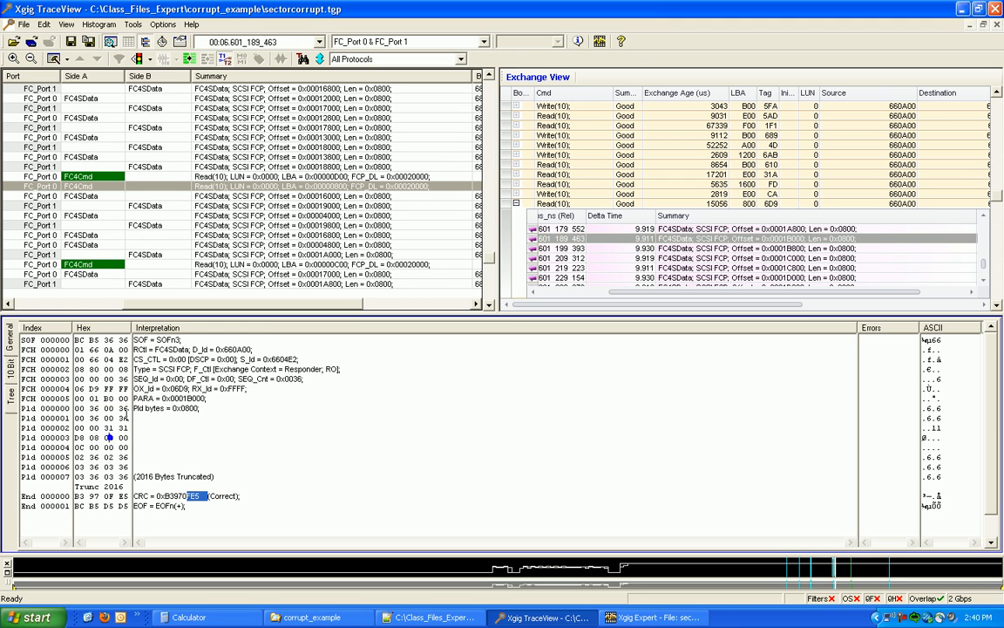
Step: Go to the "prev read" bookmark, locate its exchange in the Exchange View, and expand its frames
click(319, 41)
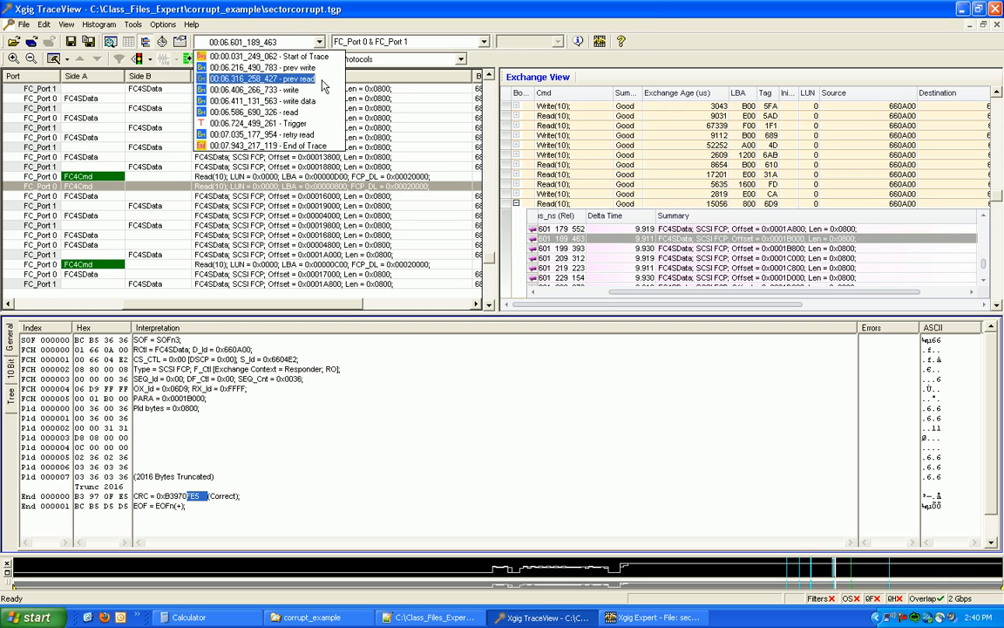
click(323, 81)
right_click(263, 180)
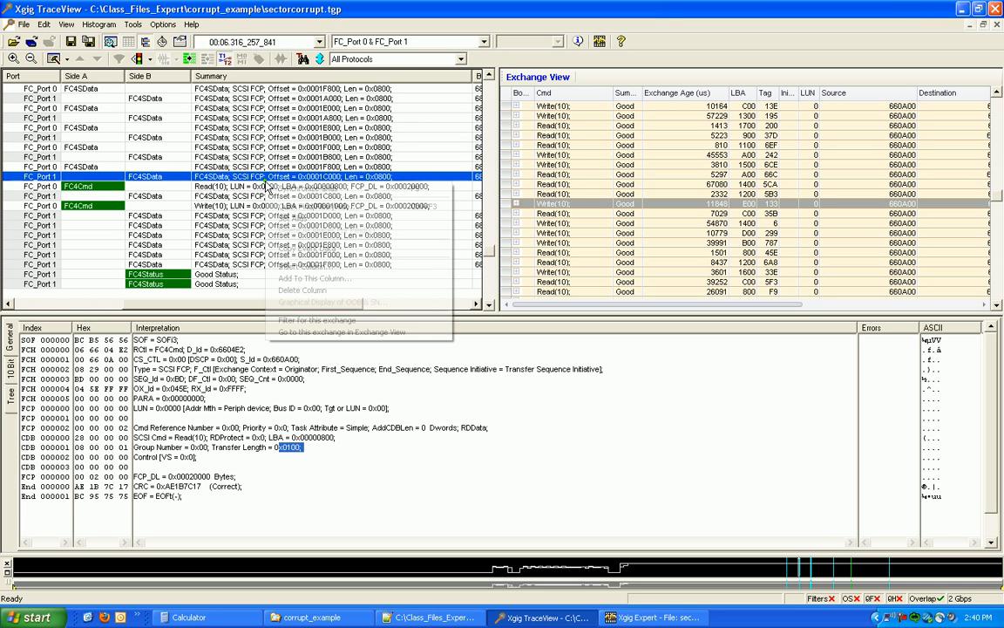
click(305, 332)
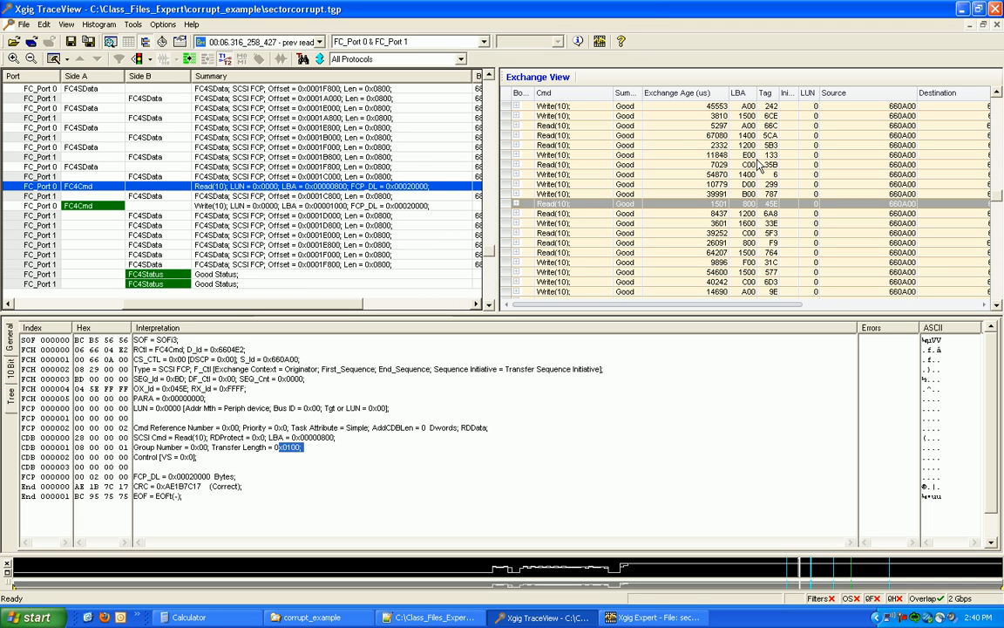
click(515, 203)
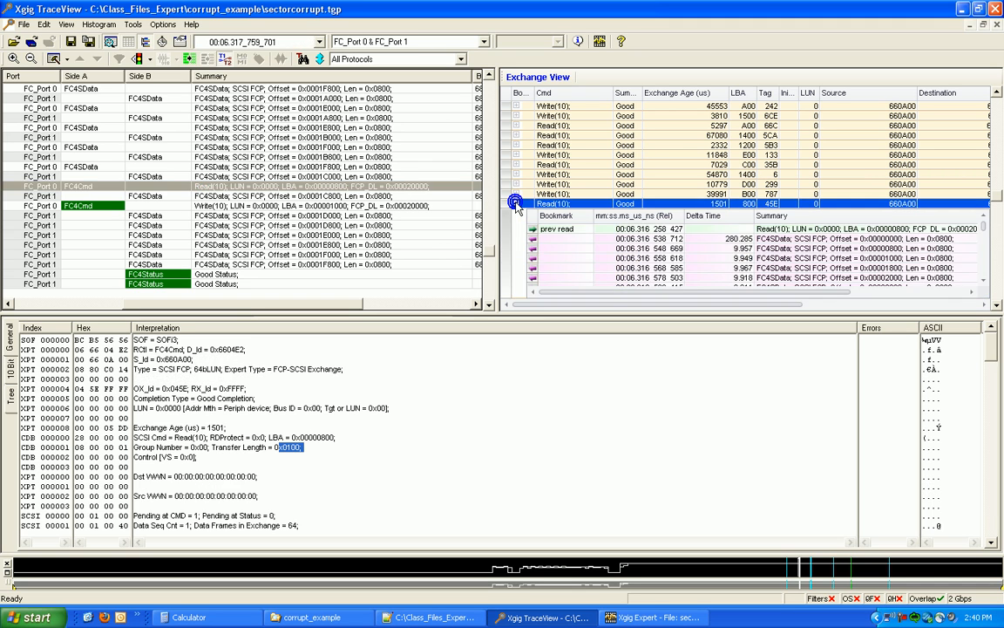
Step: Select the previous read's data frame at offset 0x0001B000 and highlight payload word 000004 to inspect it
click(838, 254)
scroll(776, 246, down, 4)
scroll(776, 249, down, 11)
scroll(774, 251, down, 7)
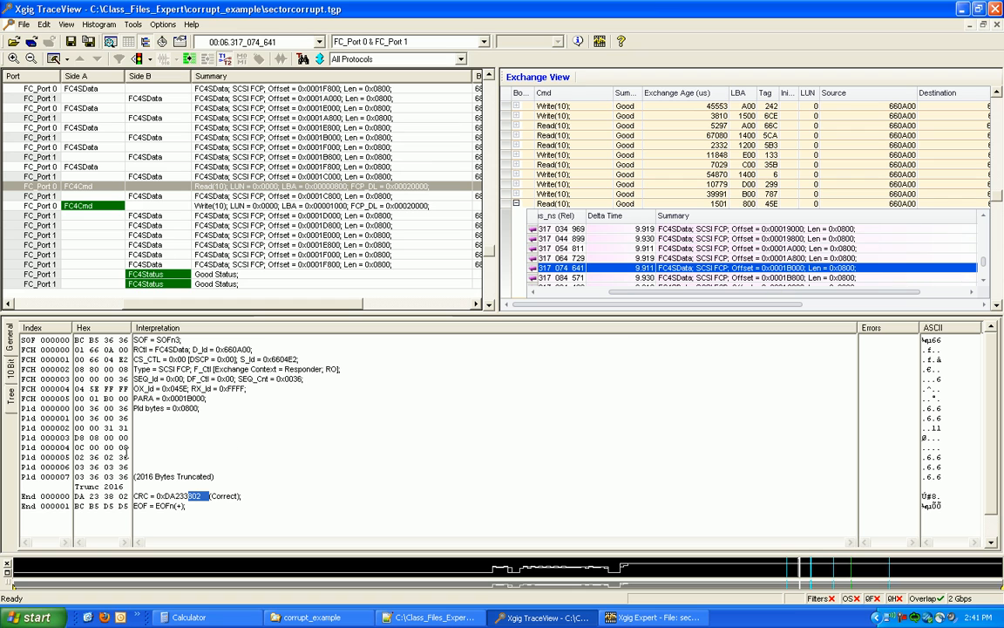
click(76, 446)
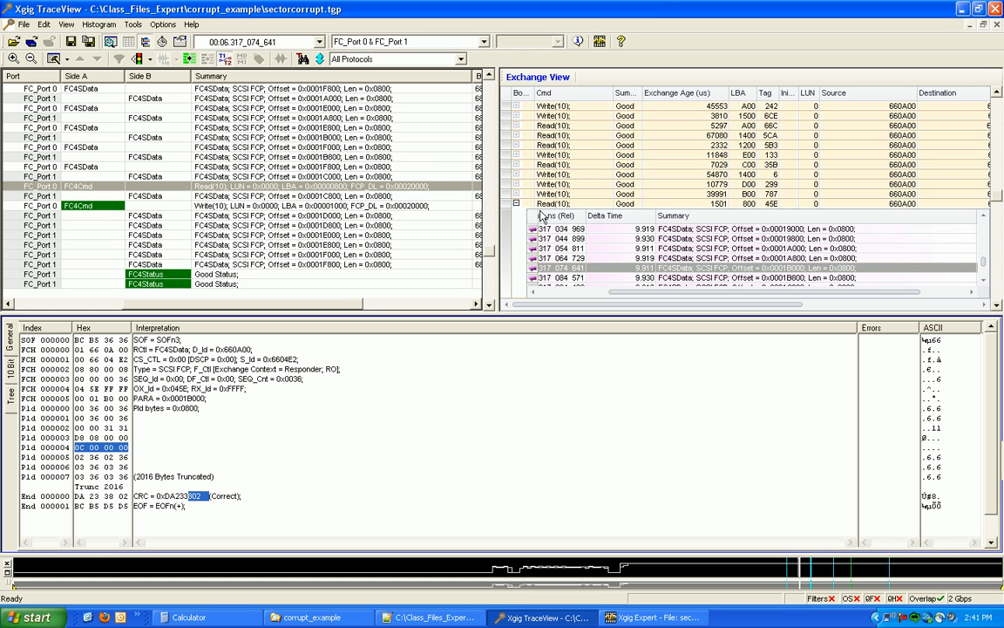
Step: Collapse the previous read's exchange and select events and the LBA 1200 read exchange in turn to check whether both views follow each other
click(516, 204)
click(288, 166)
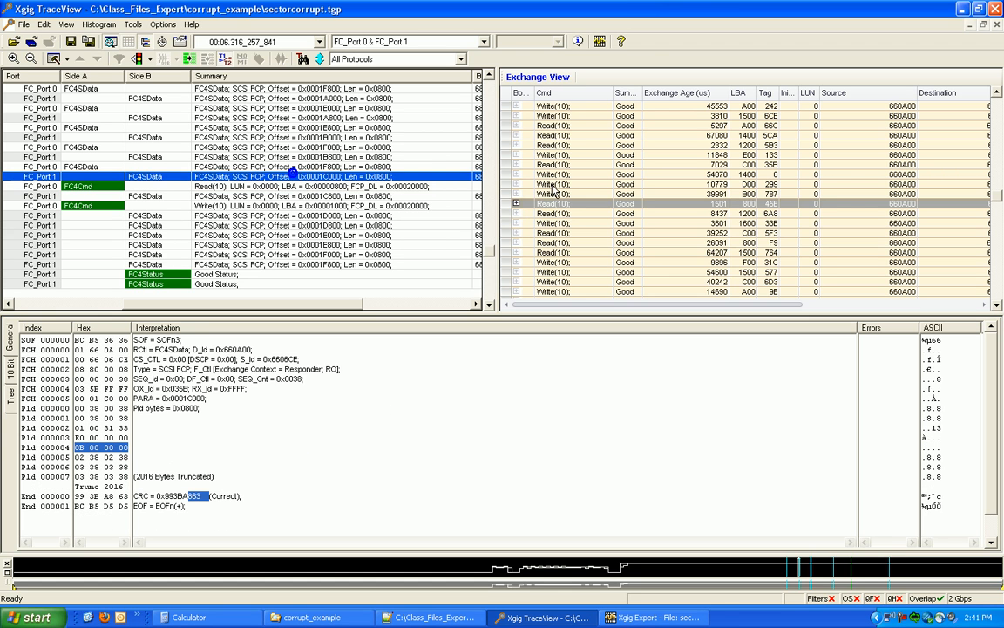
click(258, 147)
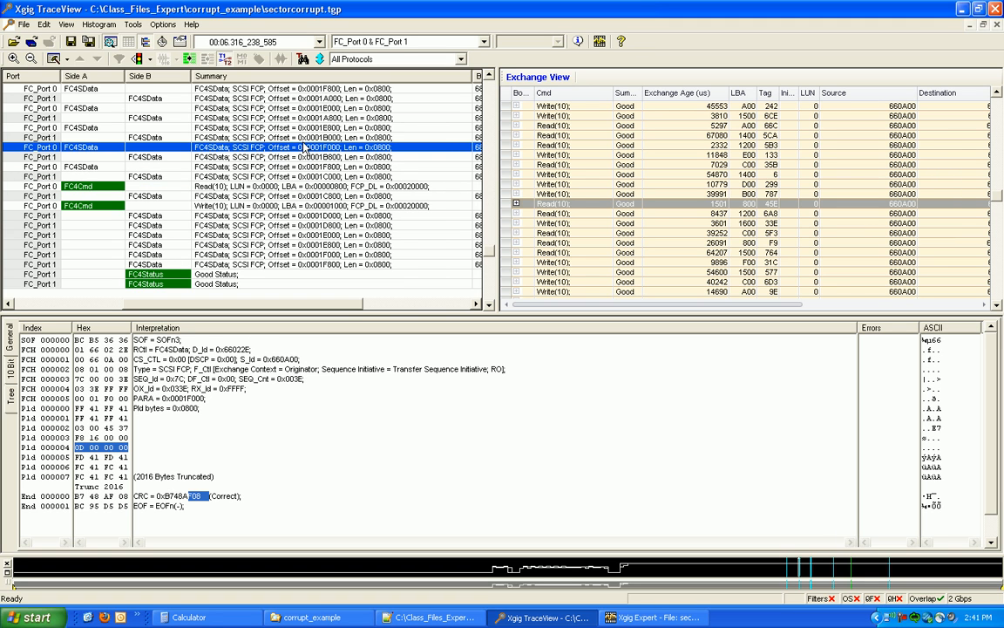
click(306, 118)
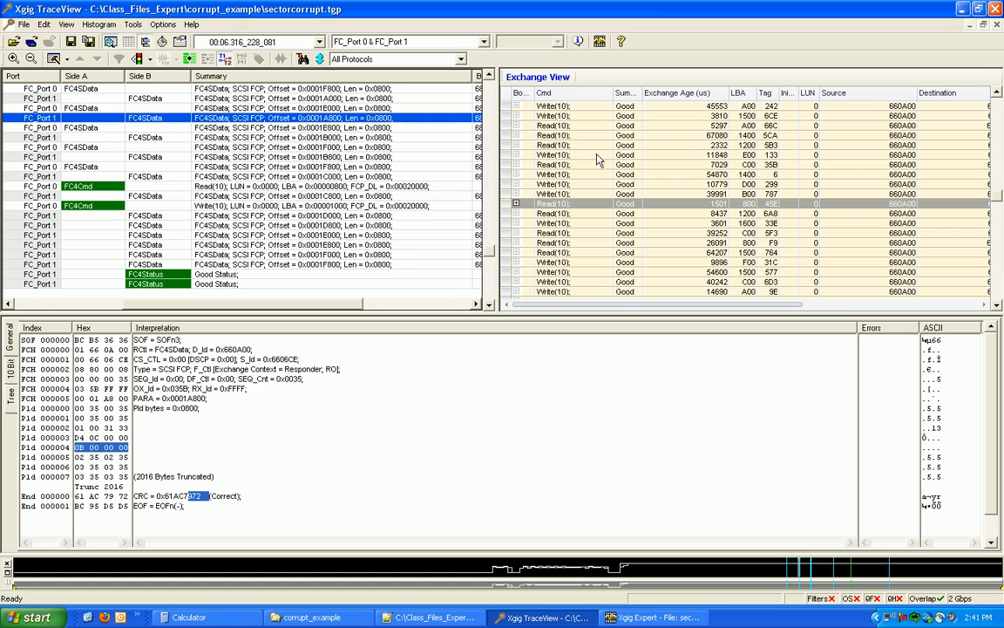
click(681, 146)
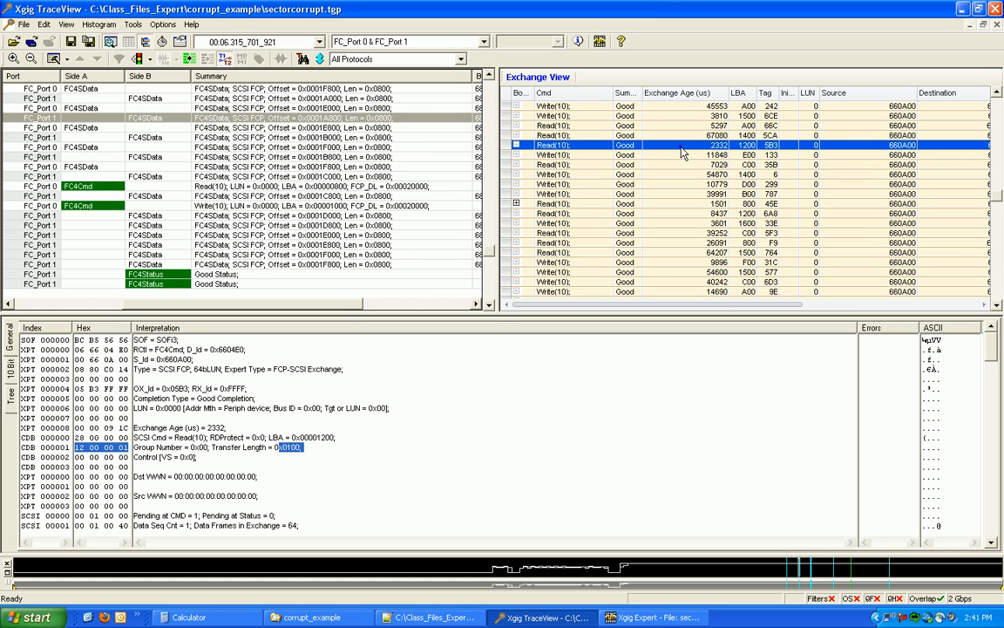
click(244, 147)
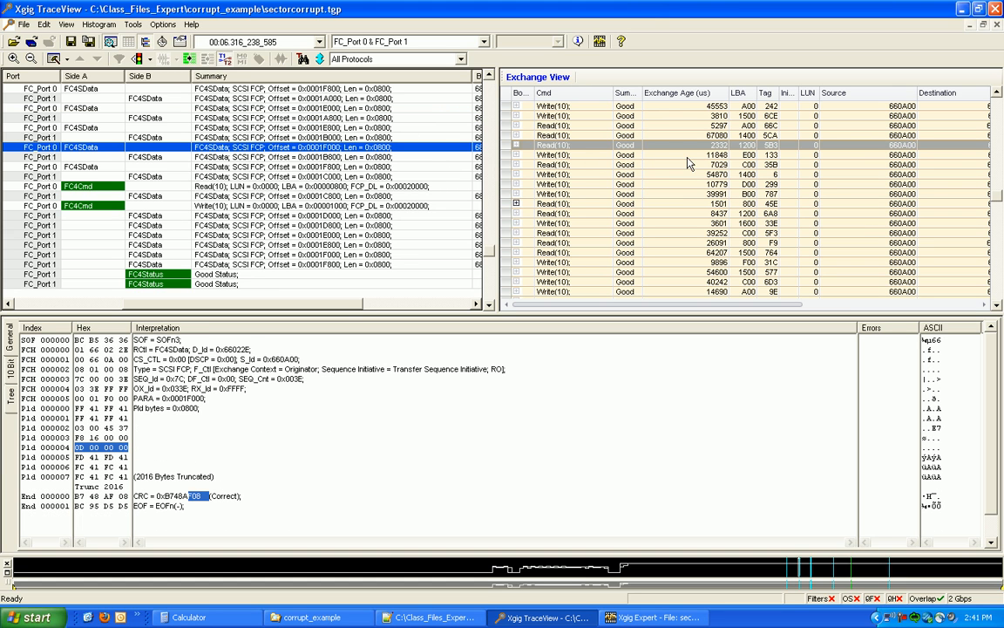
Step: Apply the quick filter, select the LBA 1400 write exchange, and look up the previous read command's exchange in the Exchange View
click(190, 60)
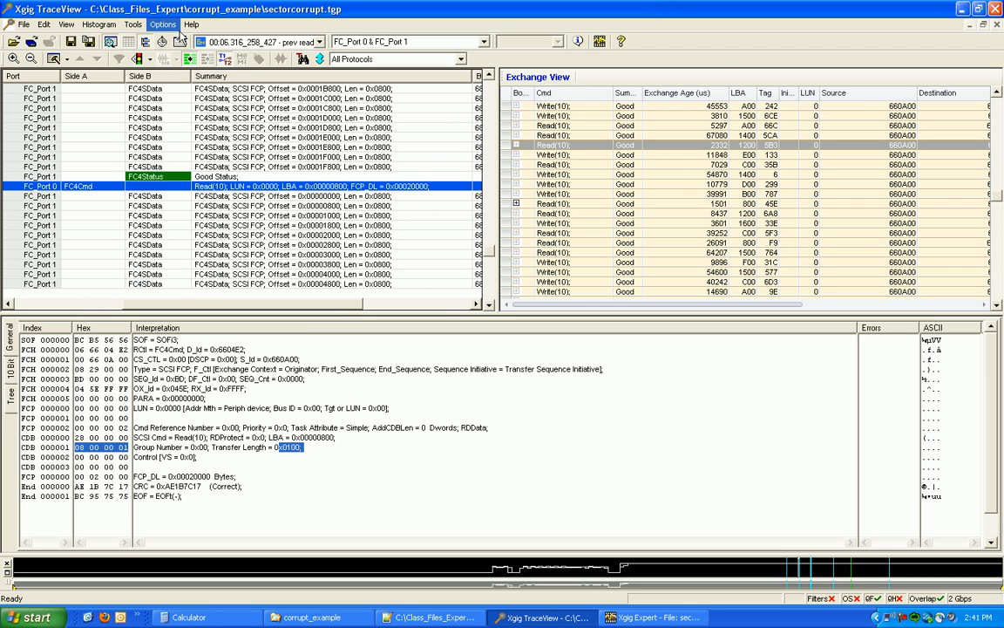
click(681, 174)
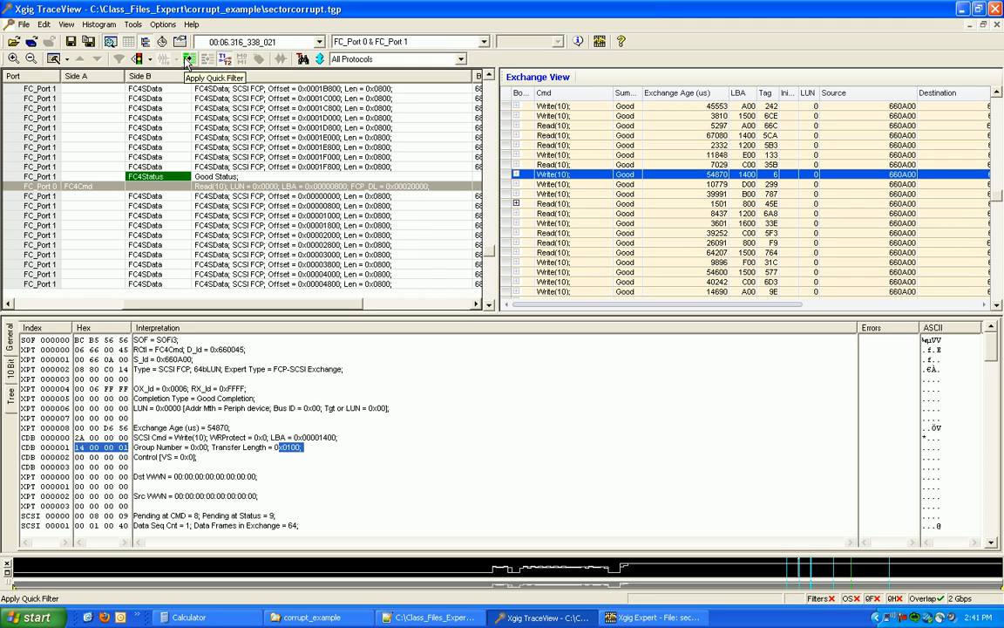
click(323, 60)
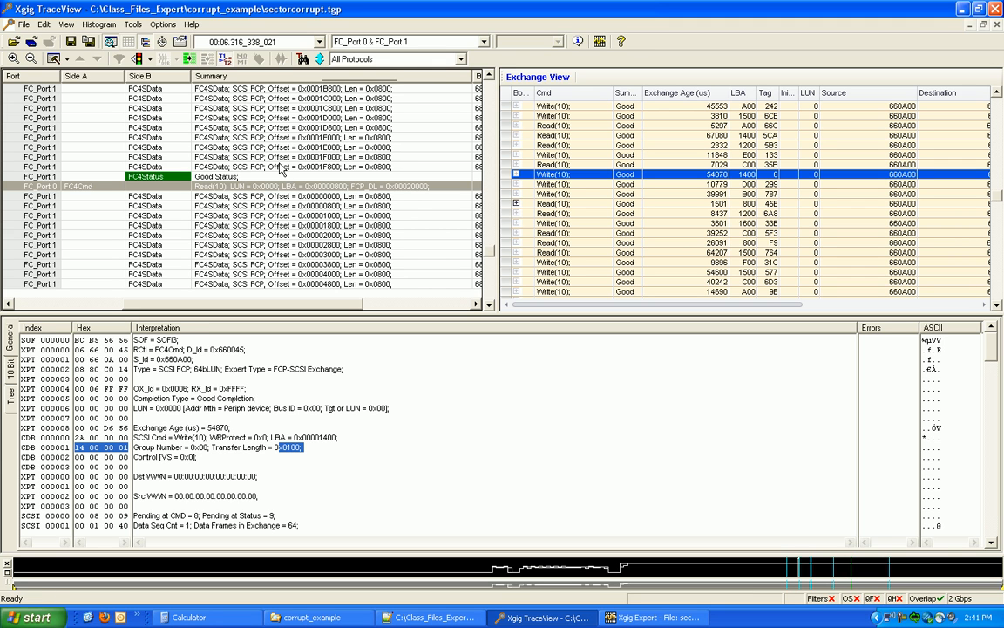
click(212, 187)
right_click(212, 186)
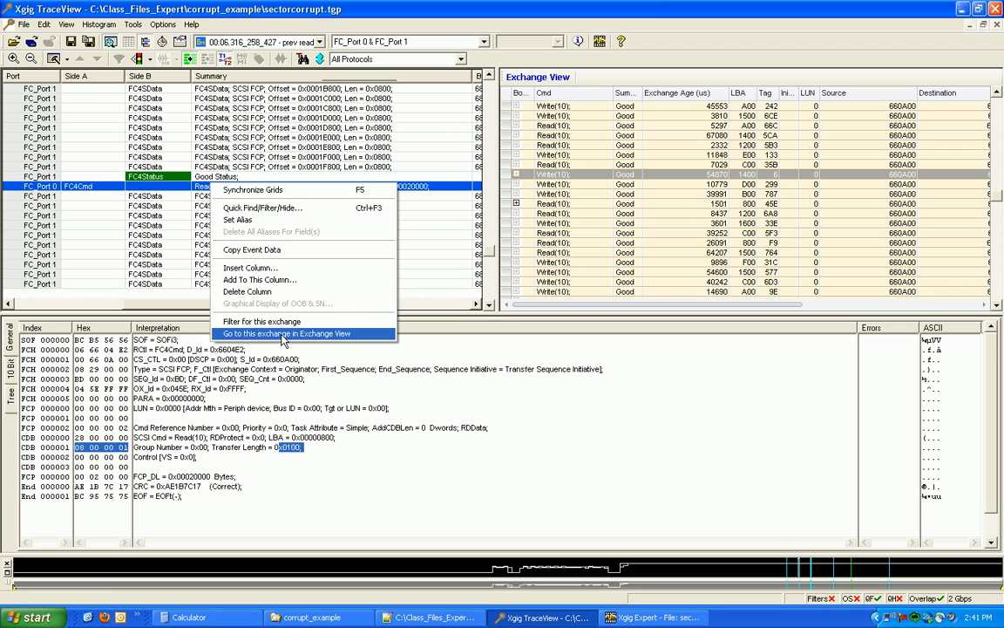
click(281, 336)
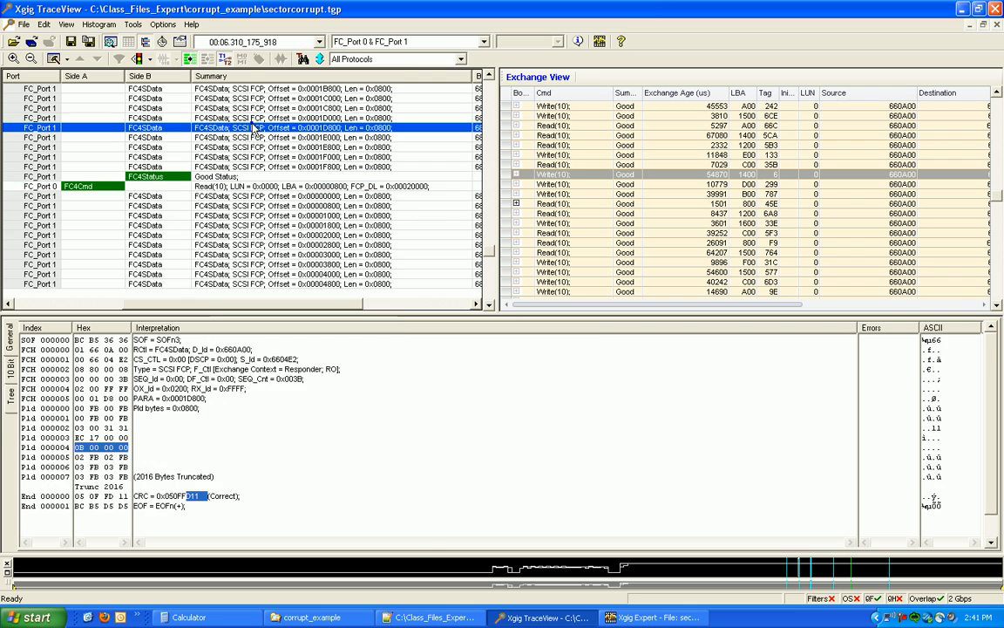
Step: Toggle grid synchronization and select several read and write exchanges and an event to check whether both views follow each other
click(321, 60)
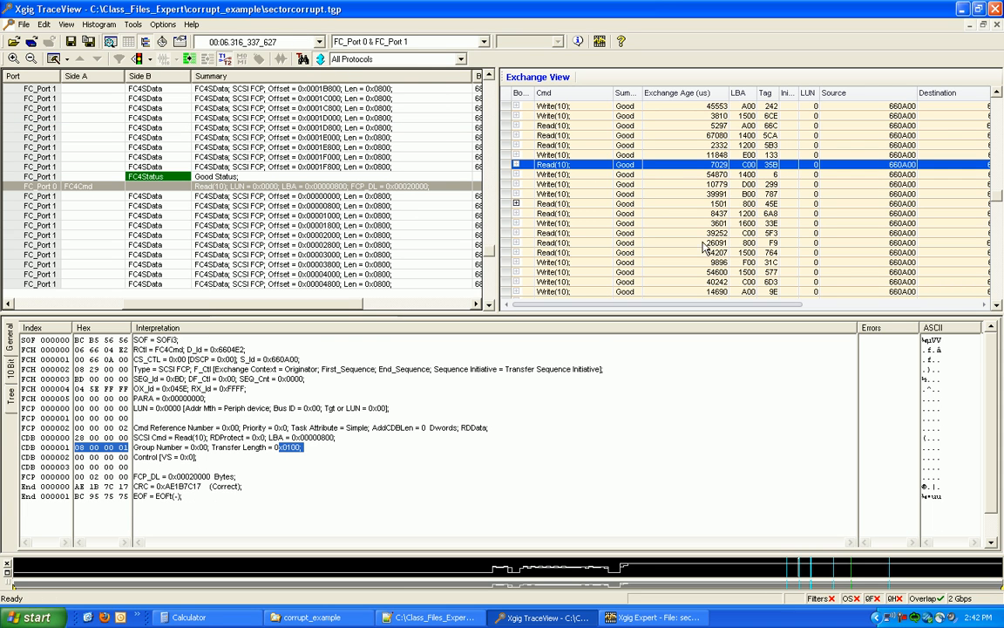
click(646, 194)
click(593, 174)
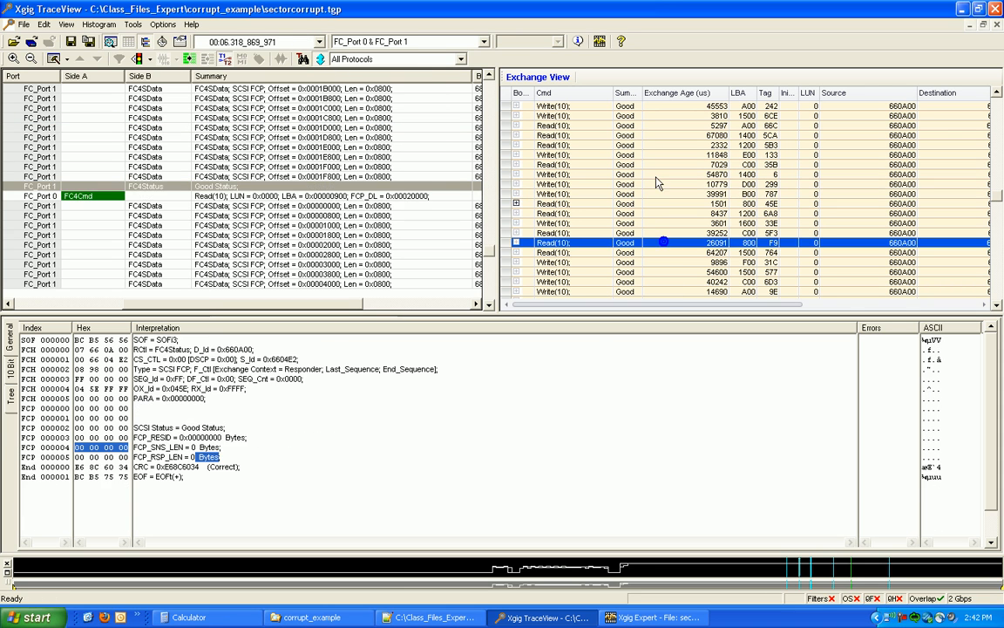
click(594, 164)
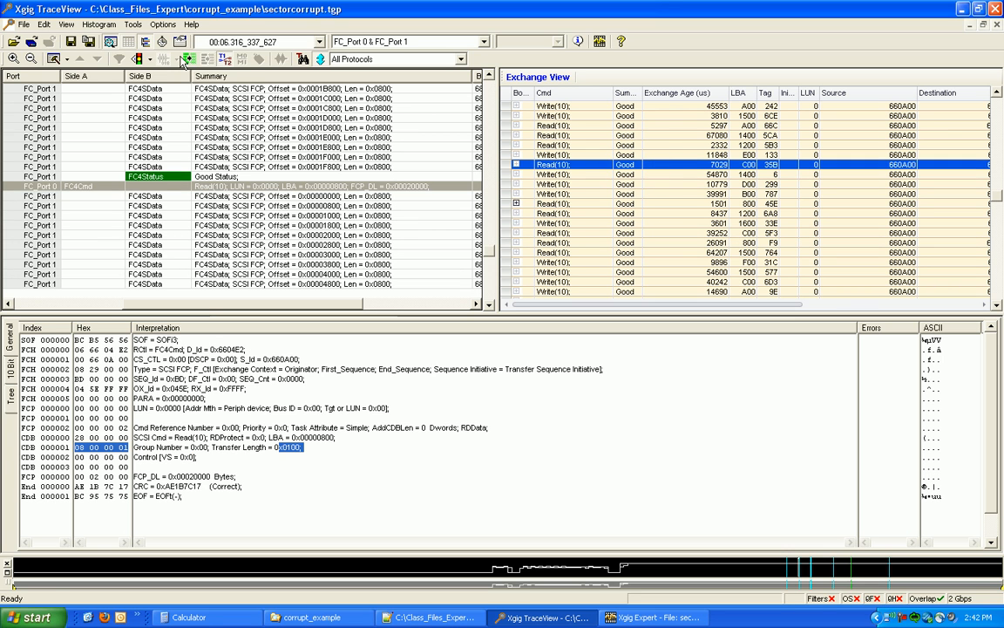
click(203, 146)
click(654, 205)
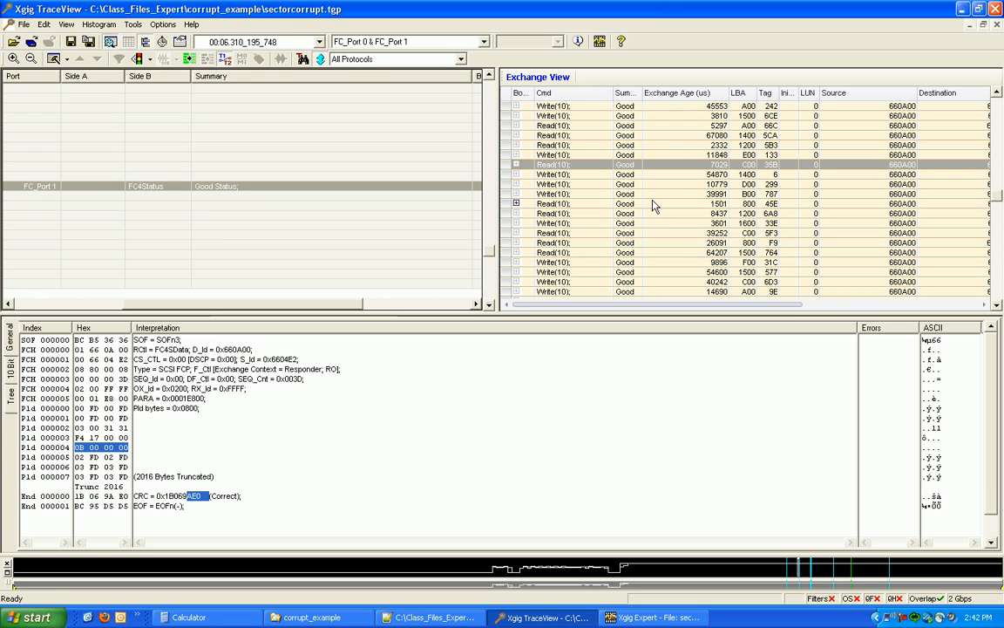
click(635, 252)
click(638, 194)
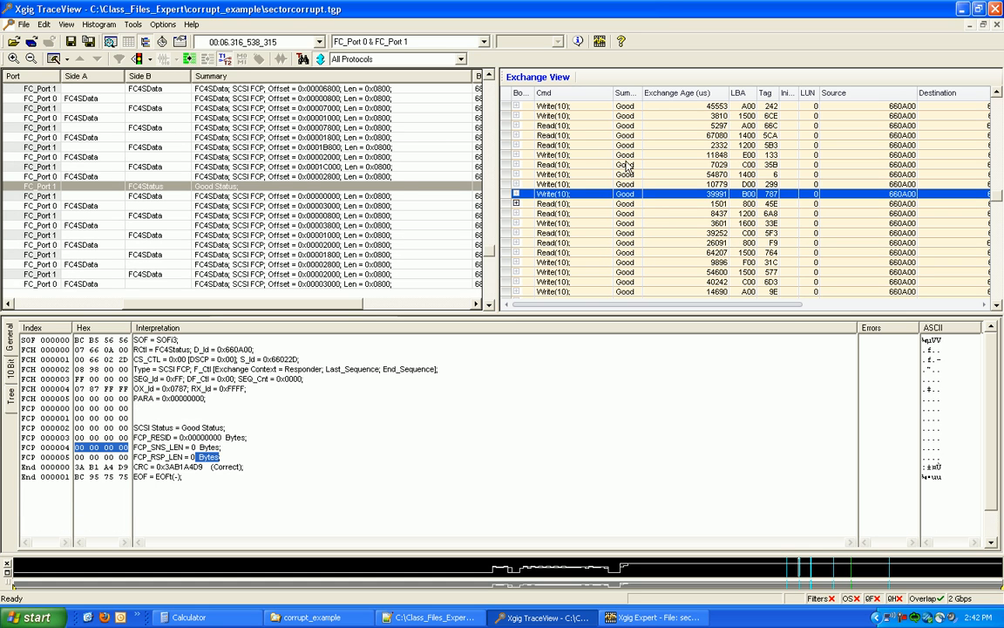
Step: Select the LBA C00 read exchange and inspect its data frames at offsets 0x0001D000 and 0x0001E000 in the event list
click(624, 165)
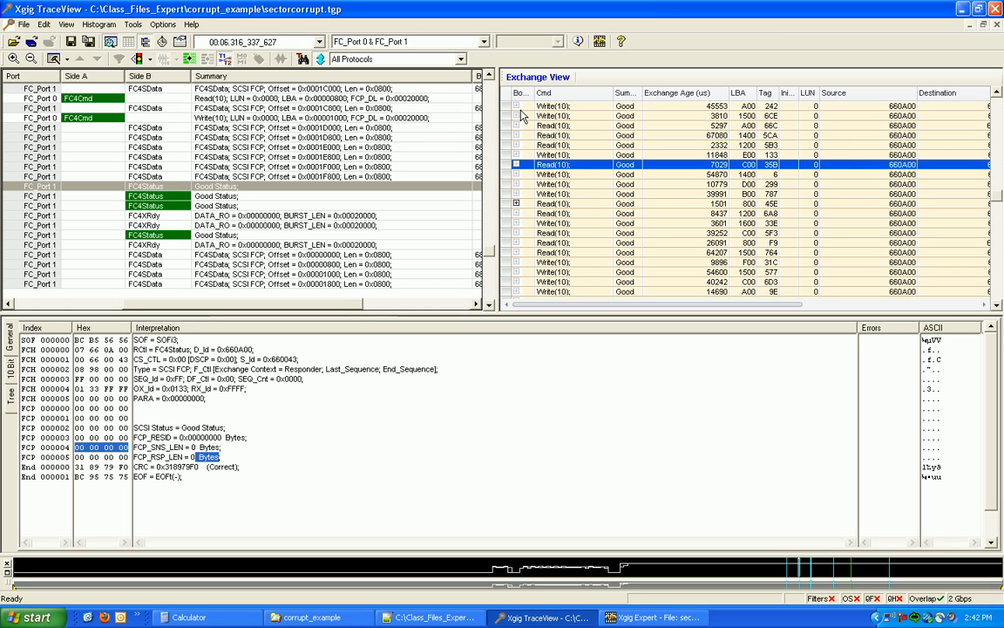
click(319, 127)
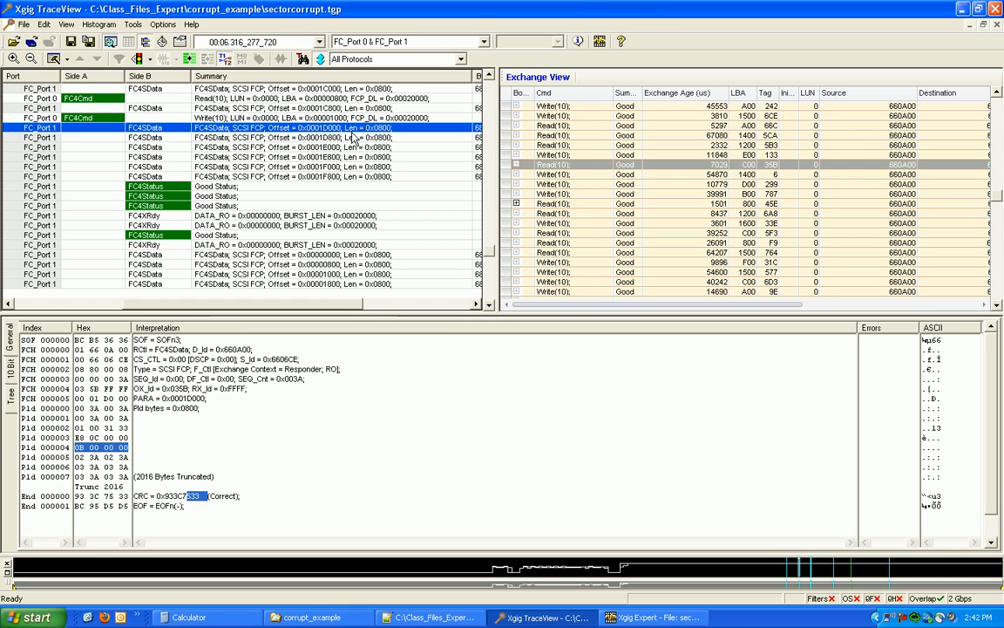
click(318, 146)
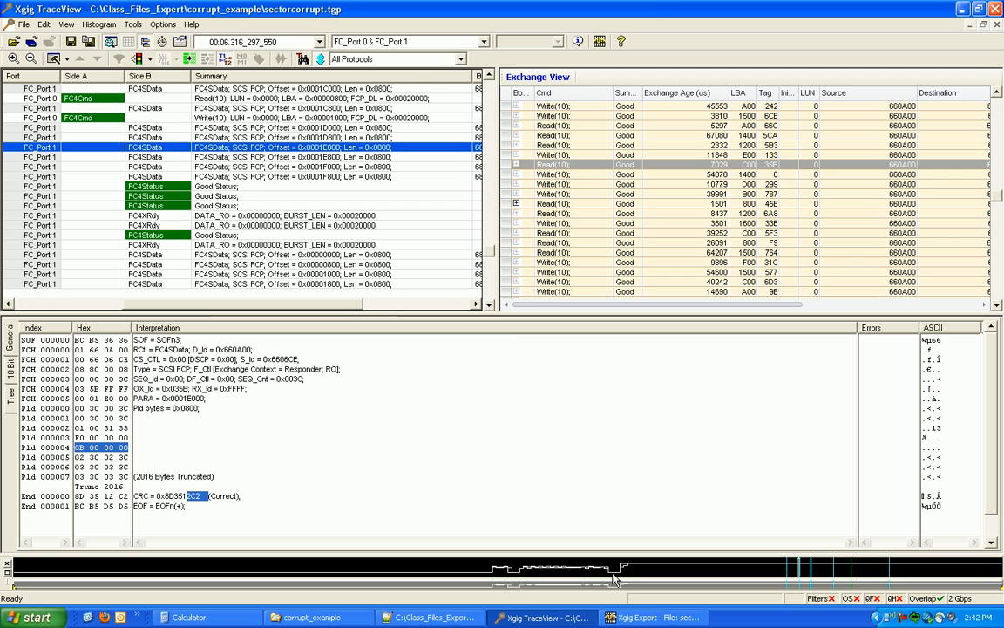
click(331, 127)
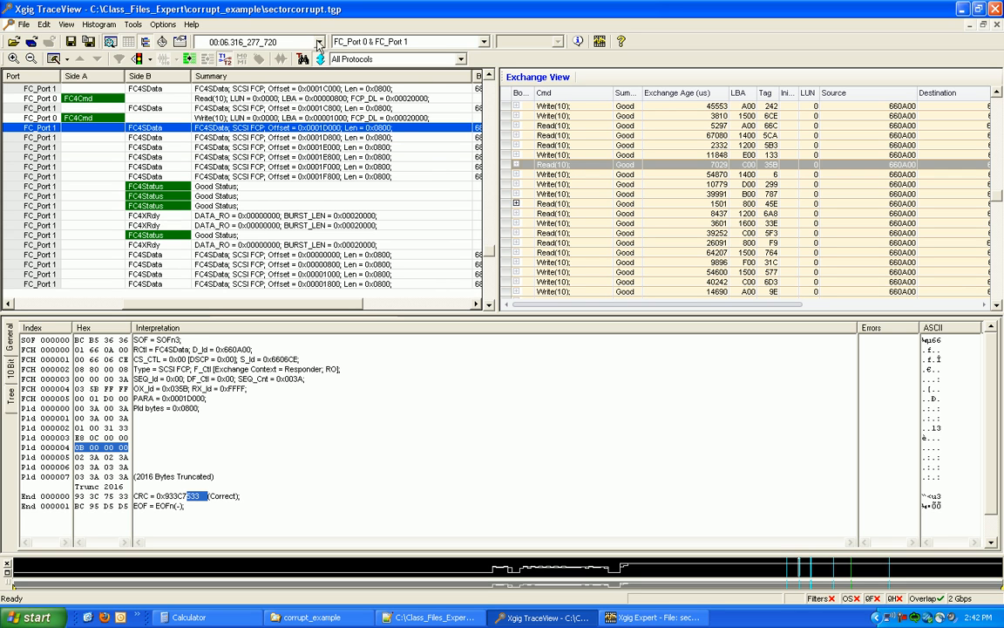
Step: Go to the "retry read" bookmark, locate its exchange in the Exchange View, and expand its frames
click(288, 43)
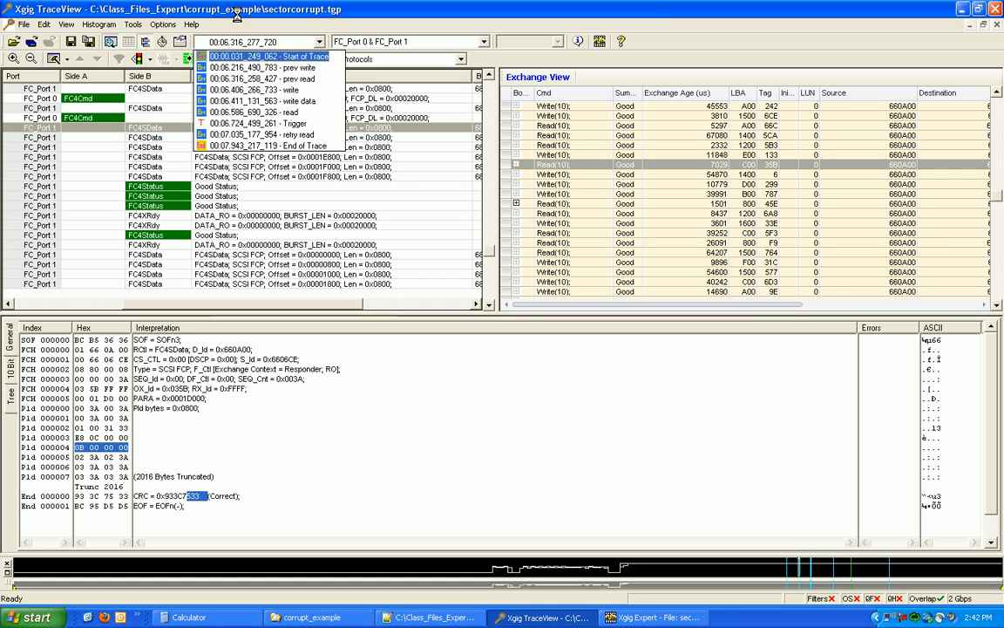
click(265, 135)
right_click(261, 186)
click(319, 338)
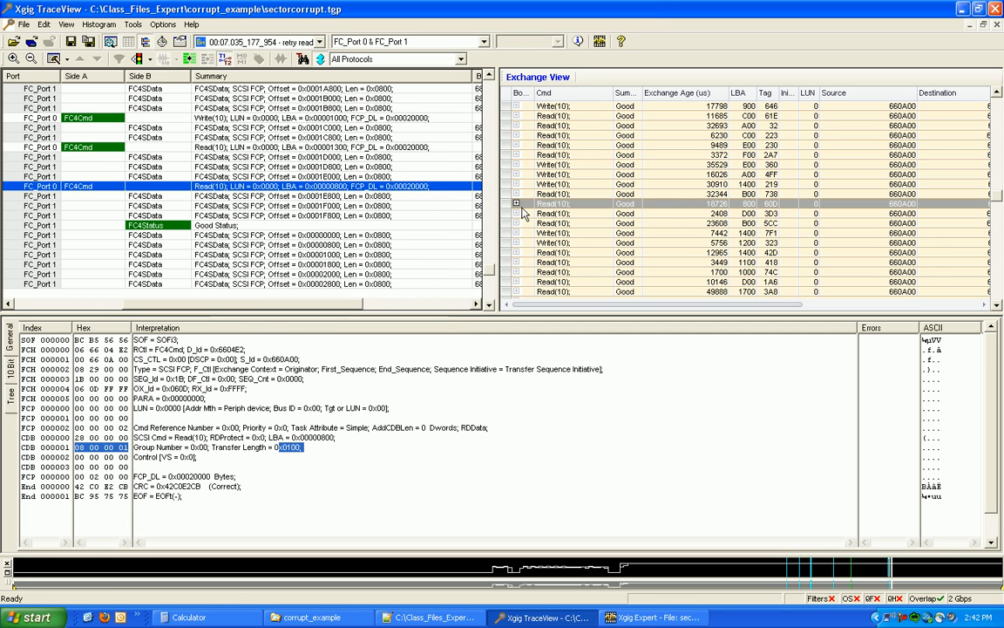
click(519, 205)
Step: Select the retry read's data frame at offset 0x0001B000 and examine its payload words
scroll(750, 253, down, 6)
click(771, 258)
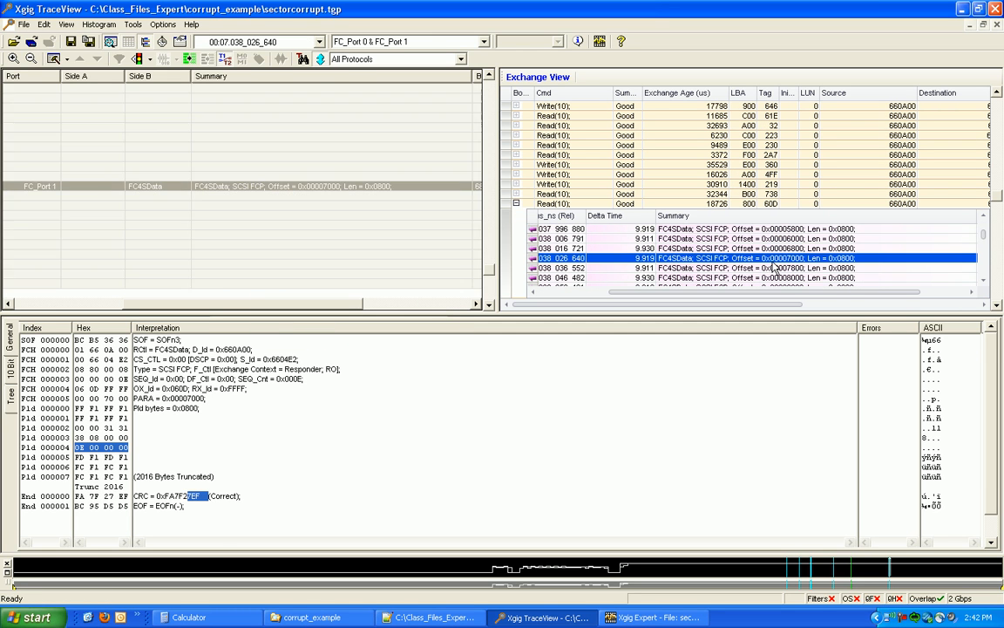
scroll(770, 268, down, 10)
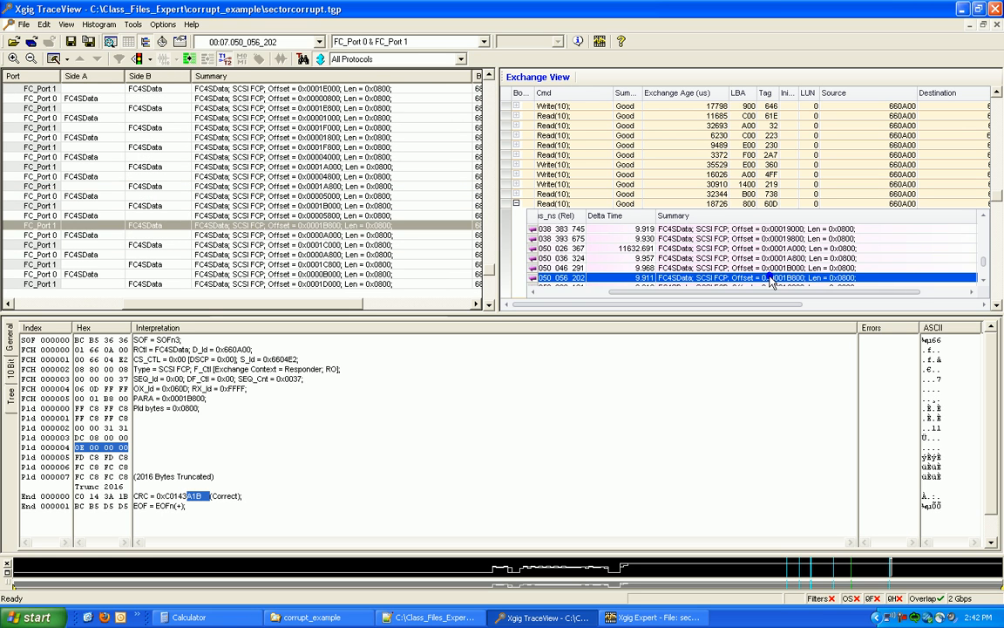
click(770, 268)
click(118, 418)
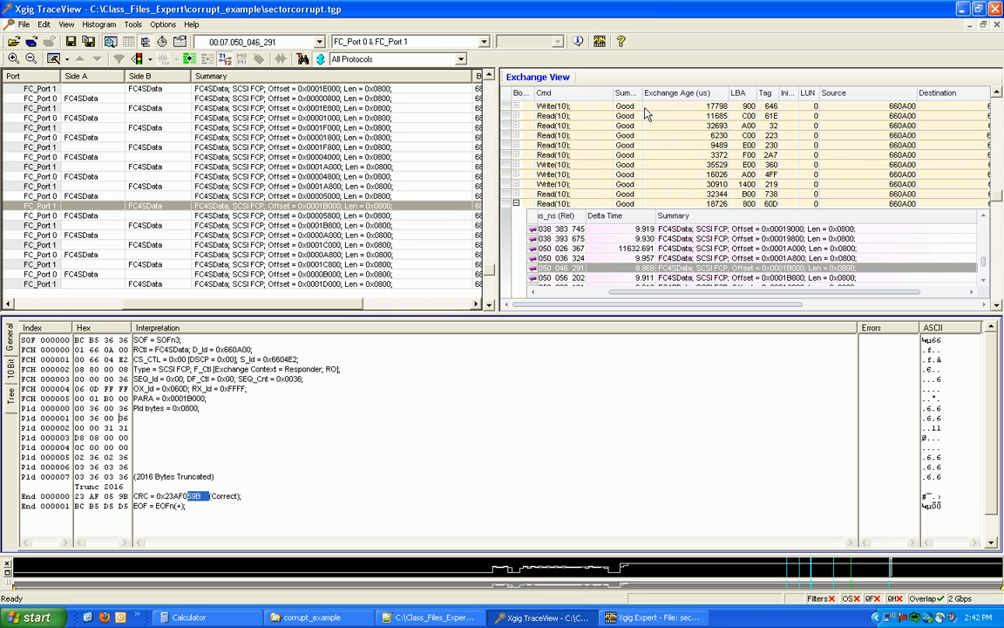
Step: Switch to Xgig Expert and open the "Status - Check Condition missing Sense Data!" event in TraceView
click(626, 621)
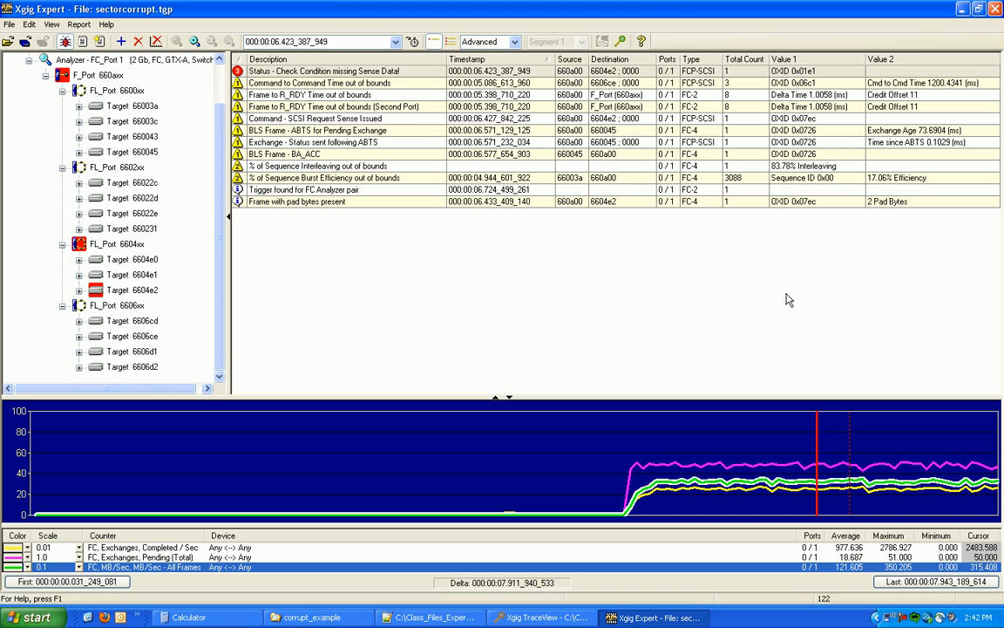
click(338, 70)
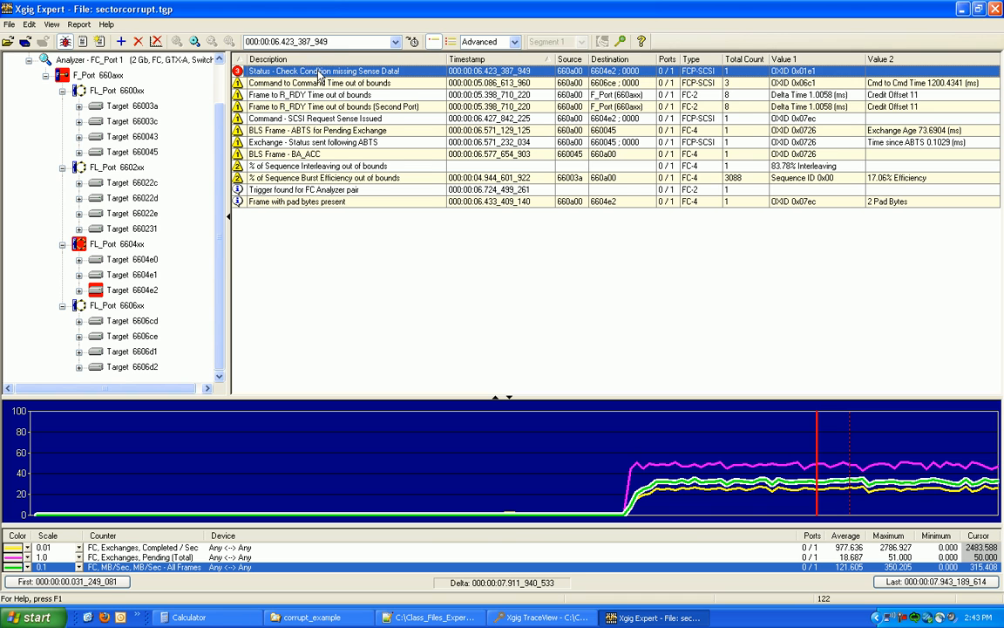
double_click(324, 72)
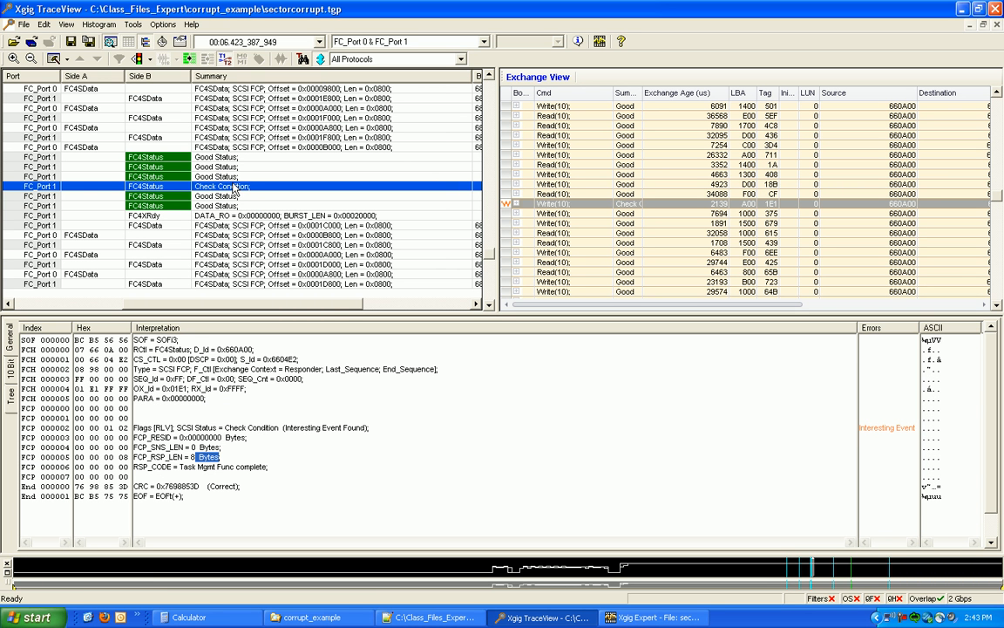
click(658, 617)
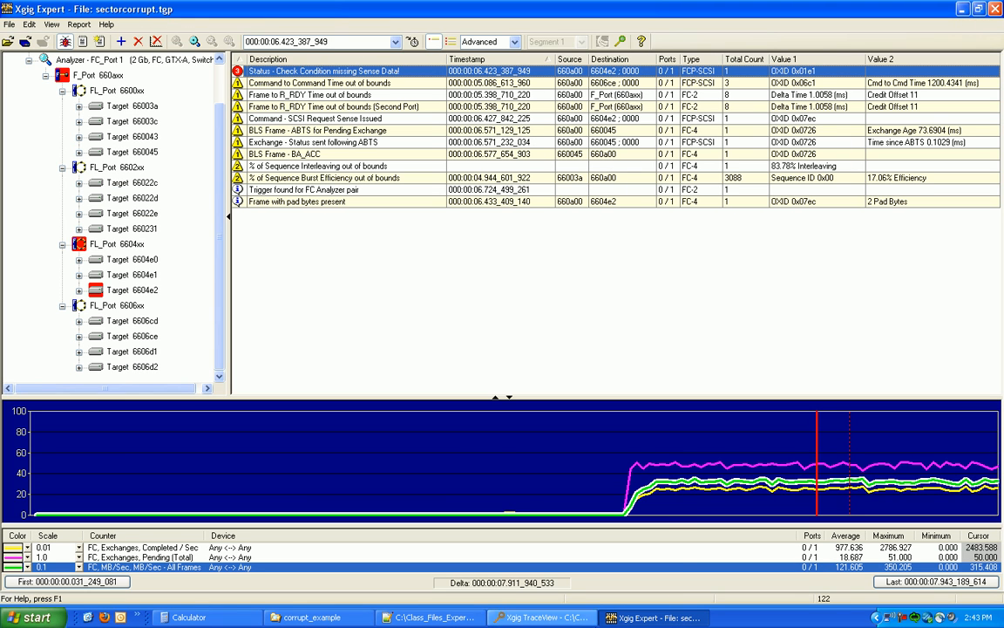
click(571, 618)
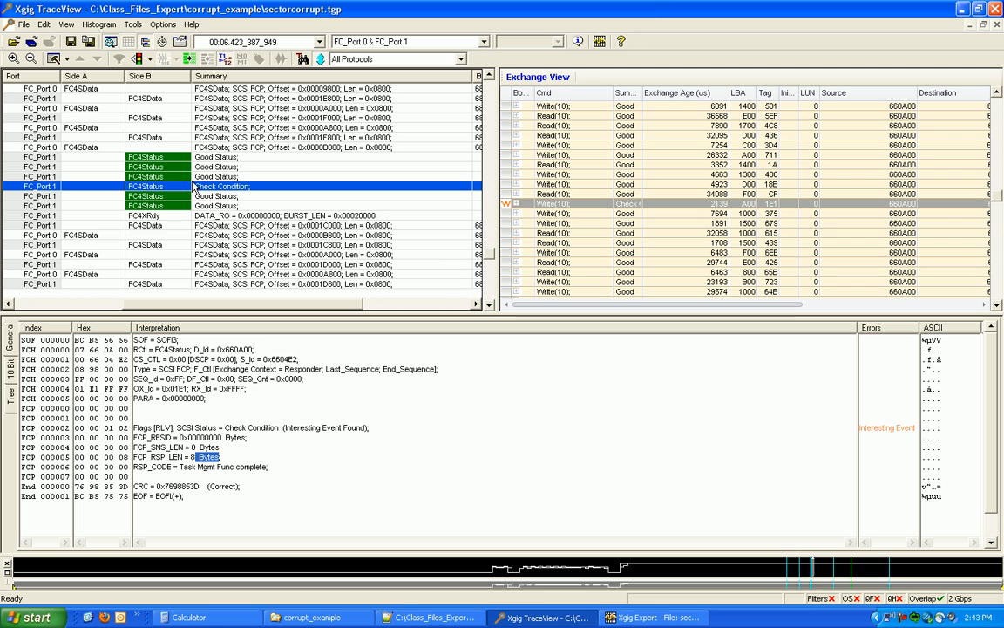
Step: Filter the events to frames with source or destination ID 0x6604E2, and hide the Exchange View
click(393, 304)
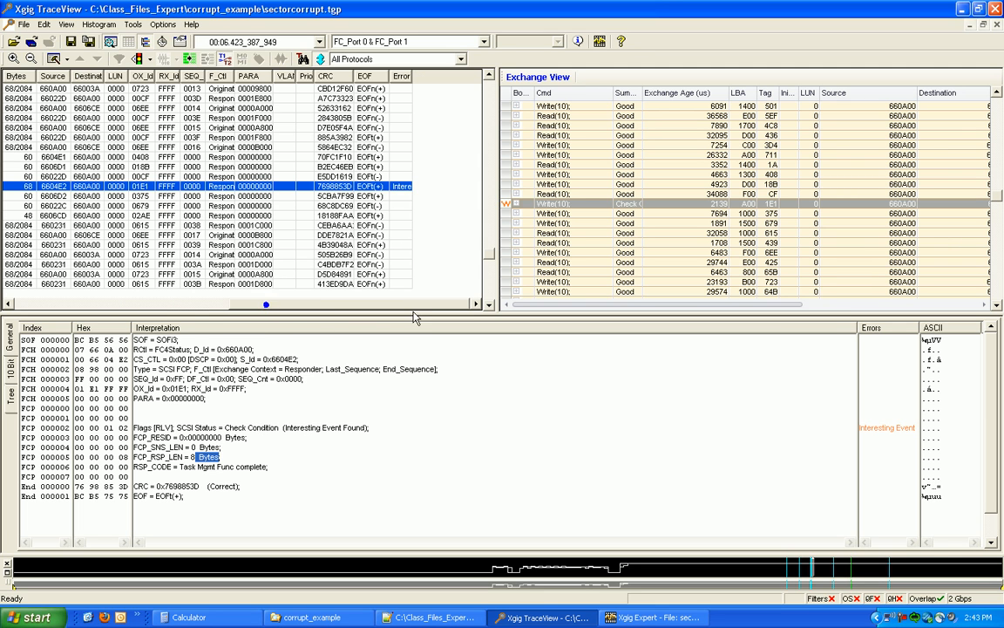
double_click(52, 186)
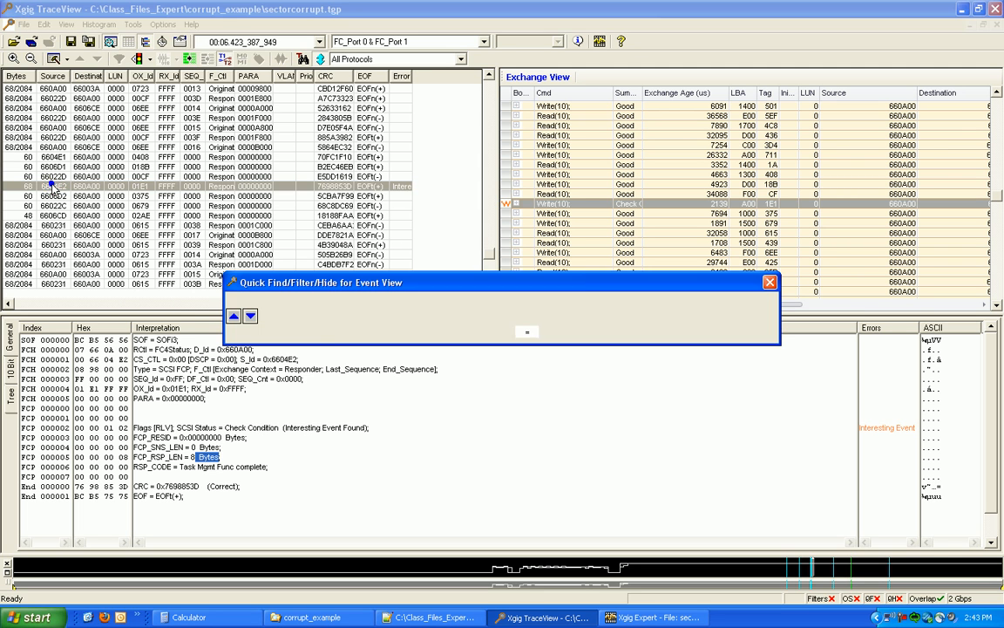
click(263, 298)
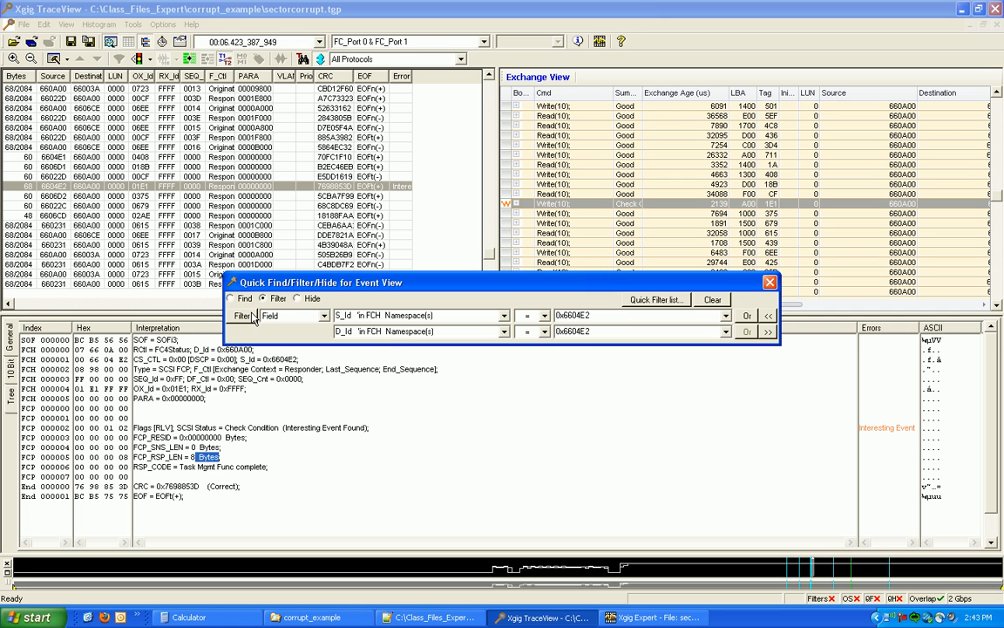
click(249, 315)
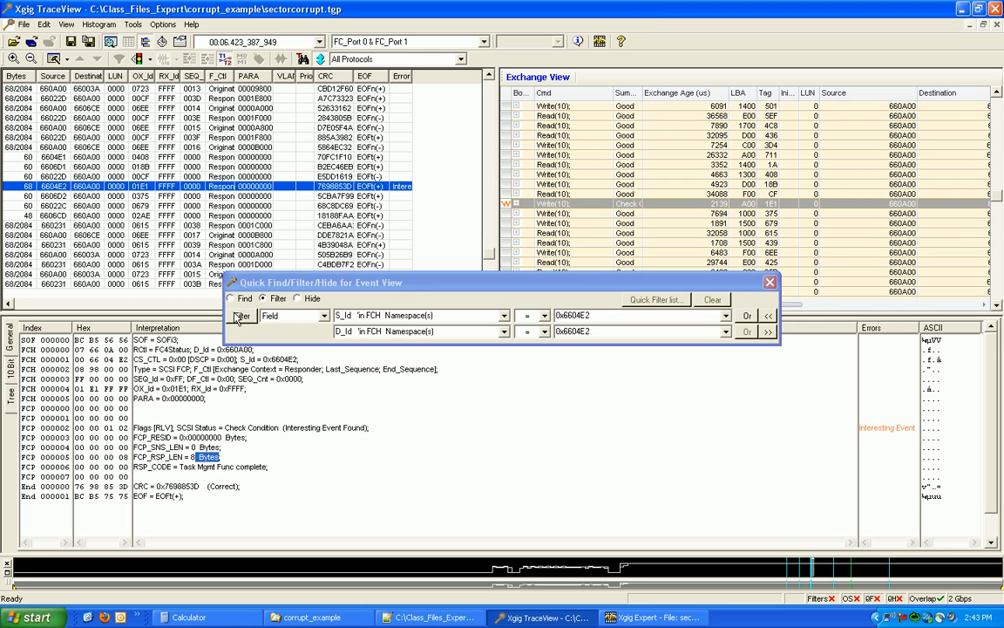
key(Escape)
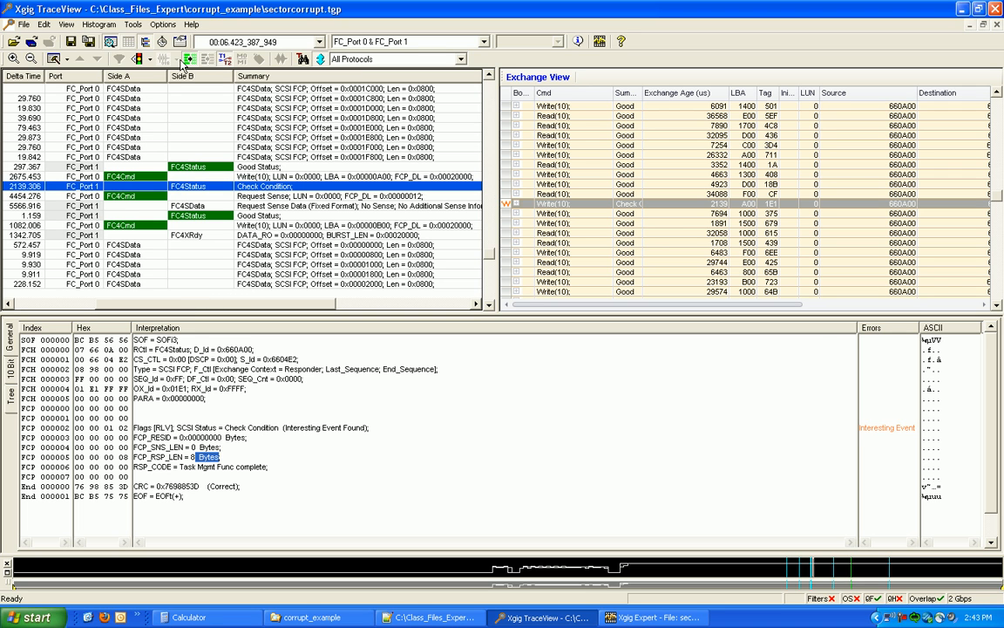
click(190, 59)
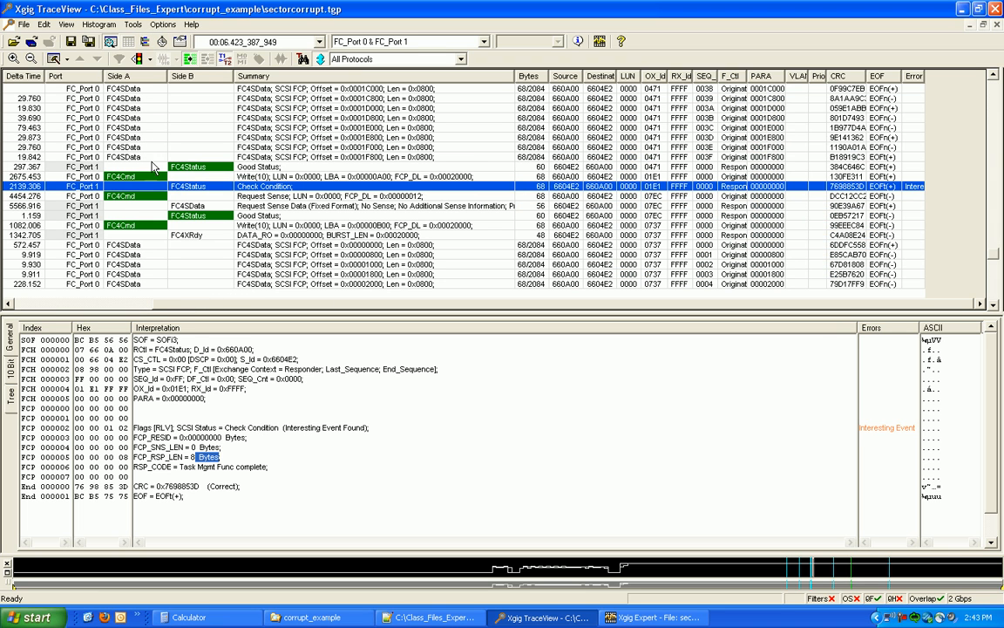
Step: Examine the events around the Check Condition status, including the preceding Good Status and the Write(10) command for LBA 0x00000A00
click(313, 166)
click(291, 186)
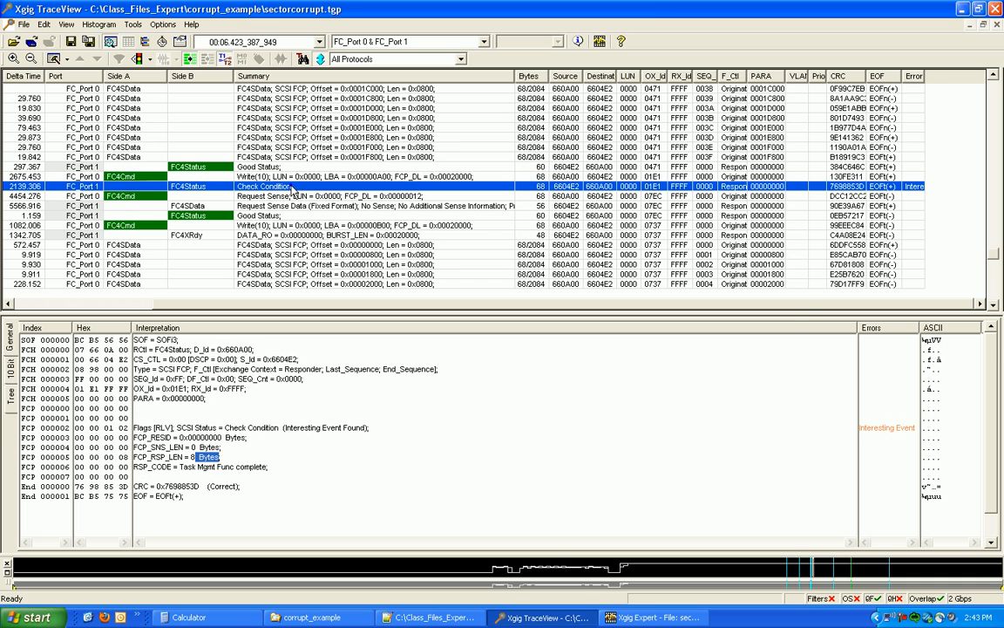
click(598, 167)
click(658, 186)
click(291, 176)
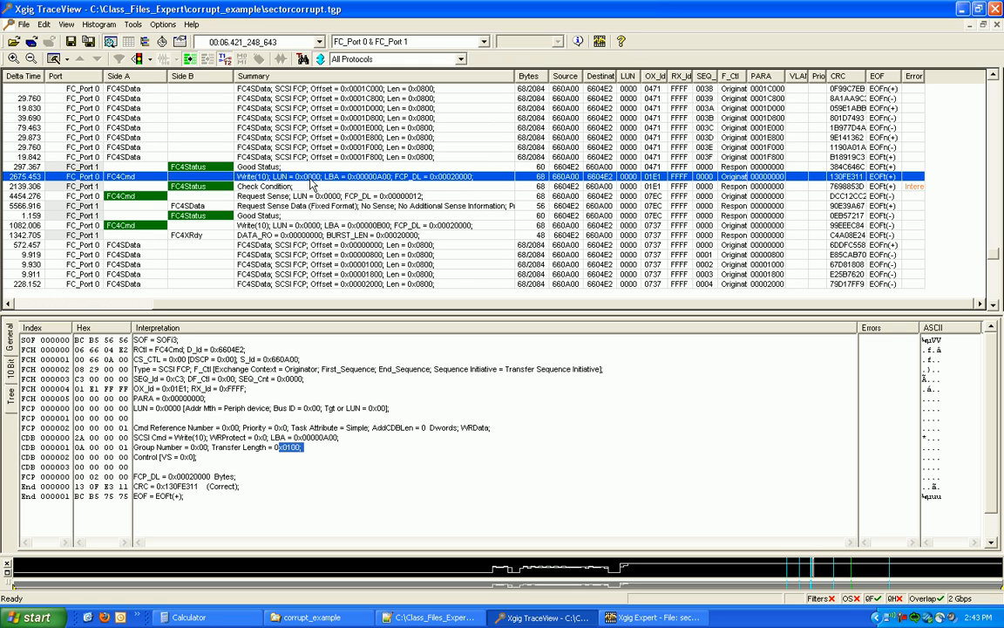
Step: Highlight the SCSI status line of the Check Condition frame, and select the Request Sense command that follows it
click(260, 186)
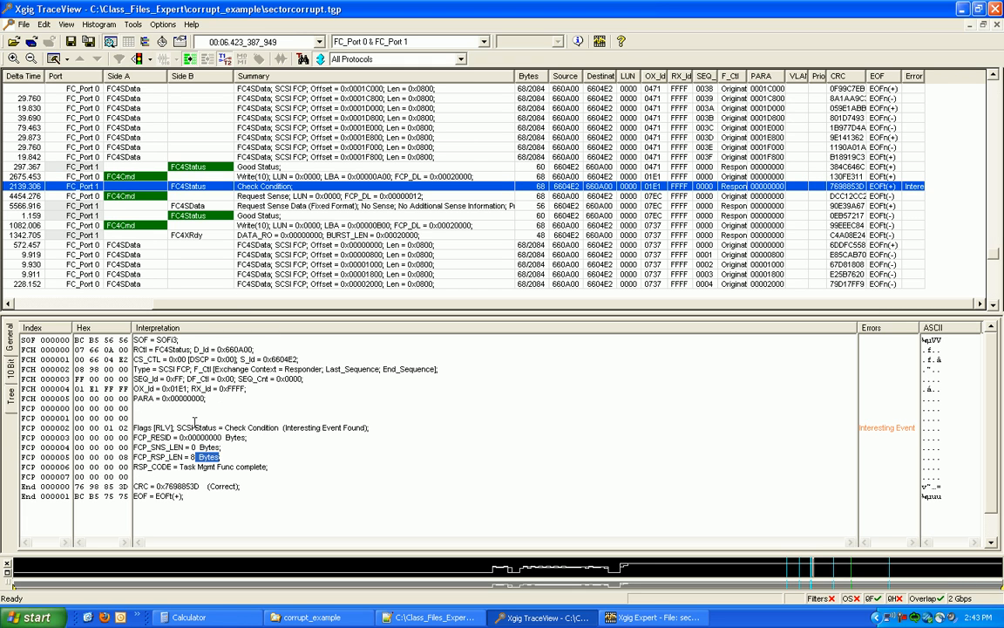
drag(165, 427, 371, 427)
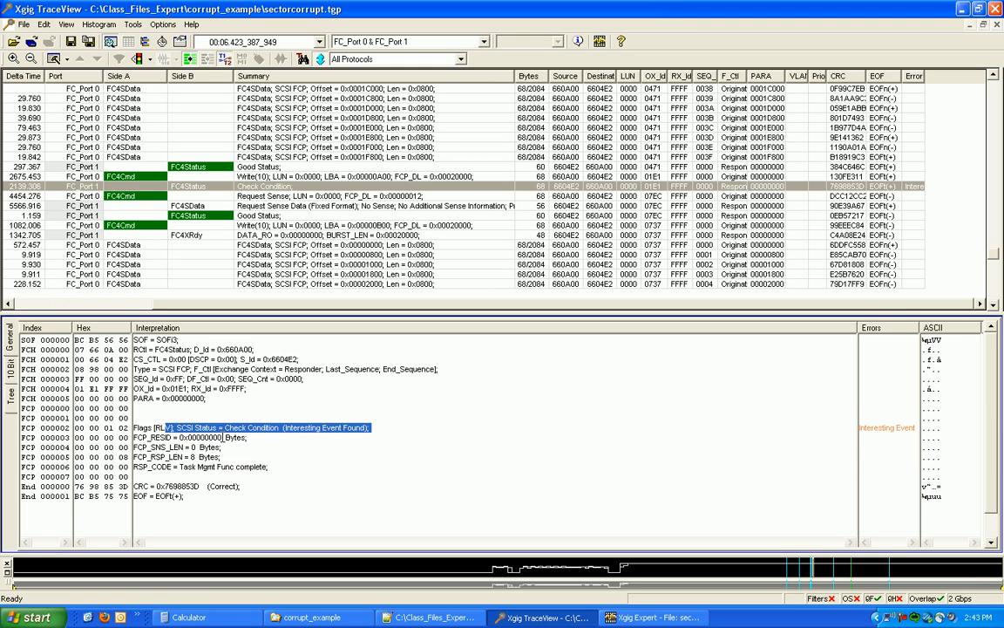
click(333, 197)
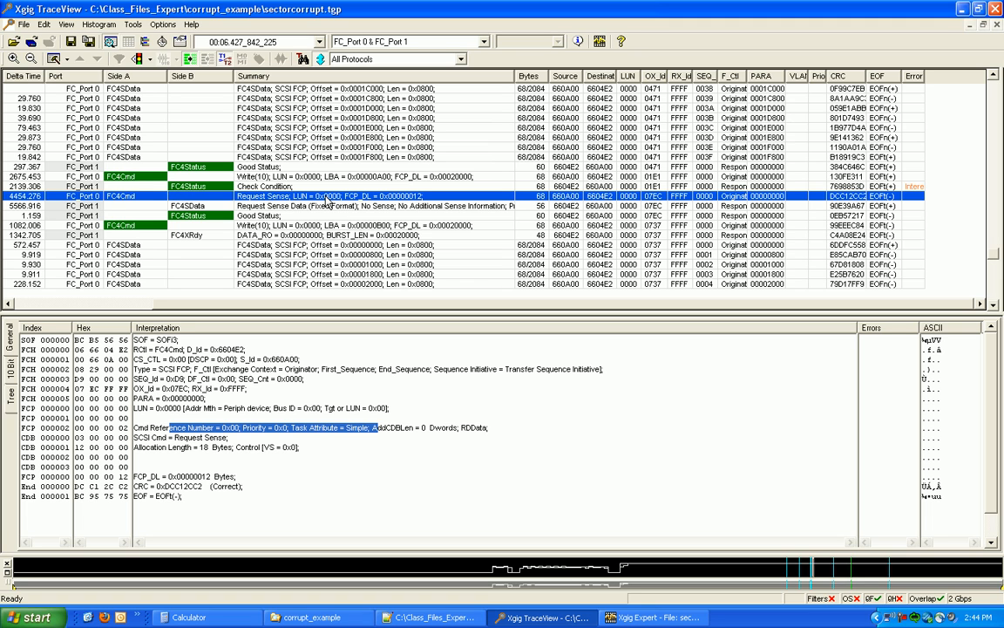
Step: Open the Request Sense Data frame and highlight its response code and sense key line
key(Down)
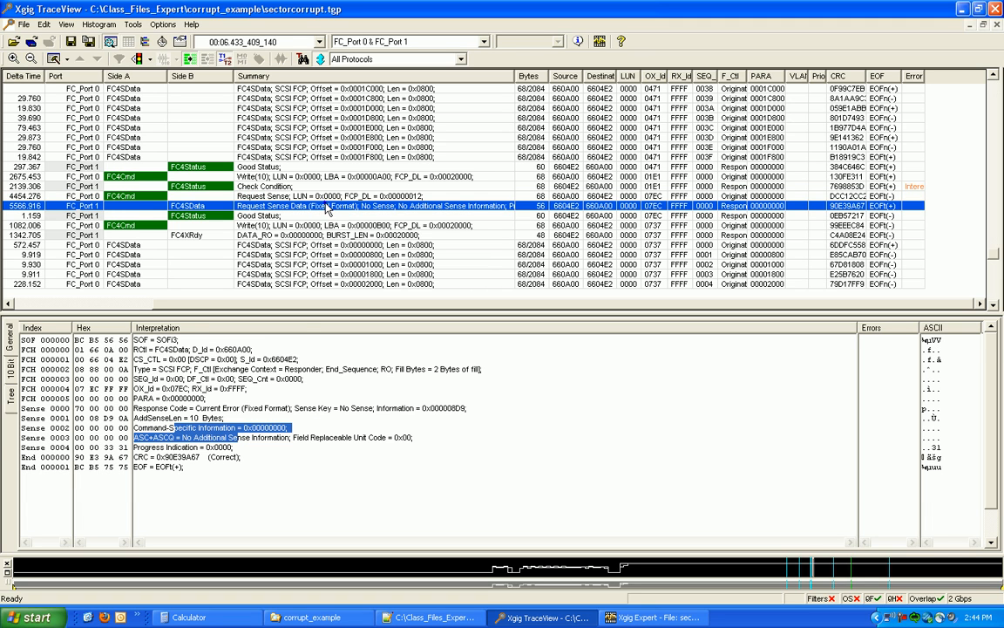
click(187, 406)
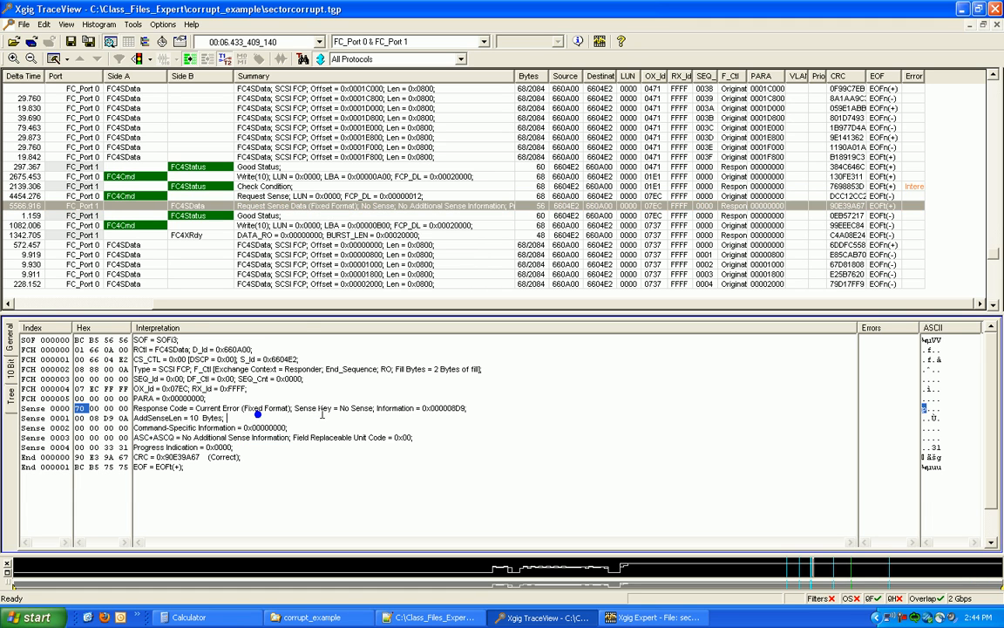
drag(281, 406, 516, 407)
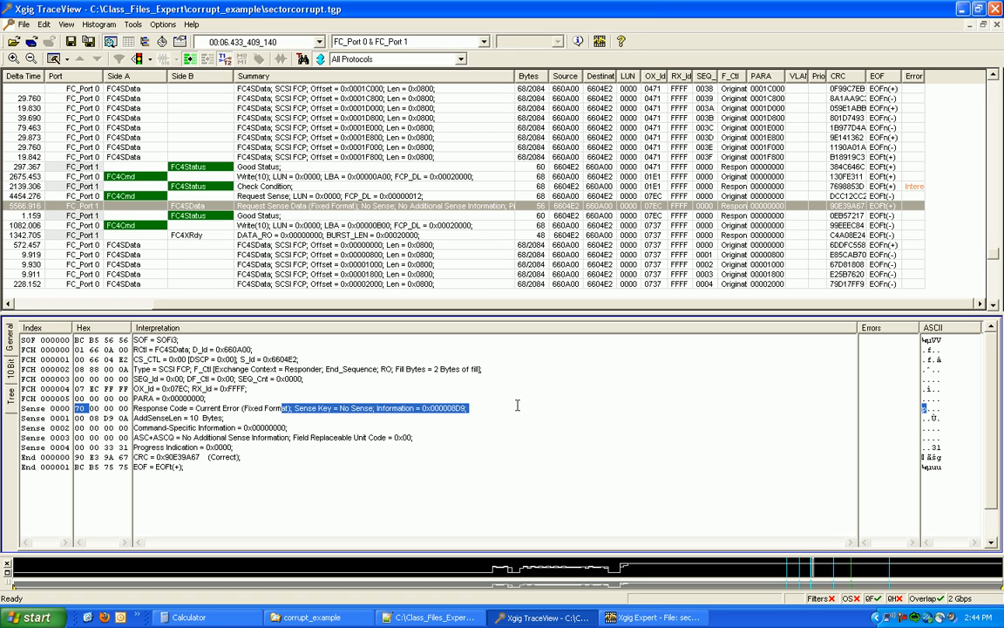
click(305, 197)
click(307, 205)
Step: Bookmark the Check Condition frame as "check condition" and look over the trace's bookmark list
click(292, 178)
scroll(94, 280, left, 5)
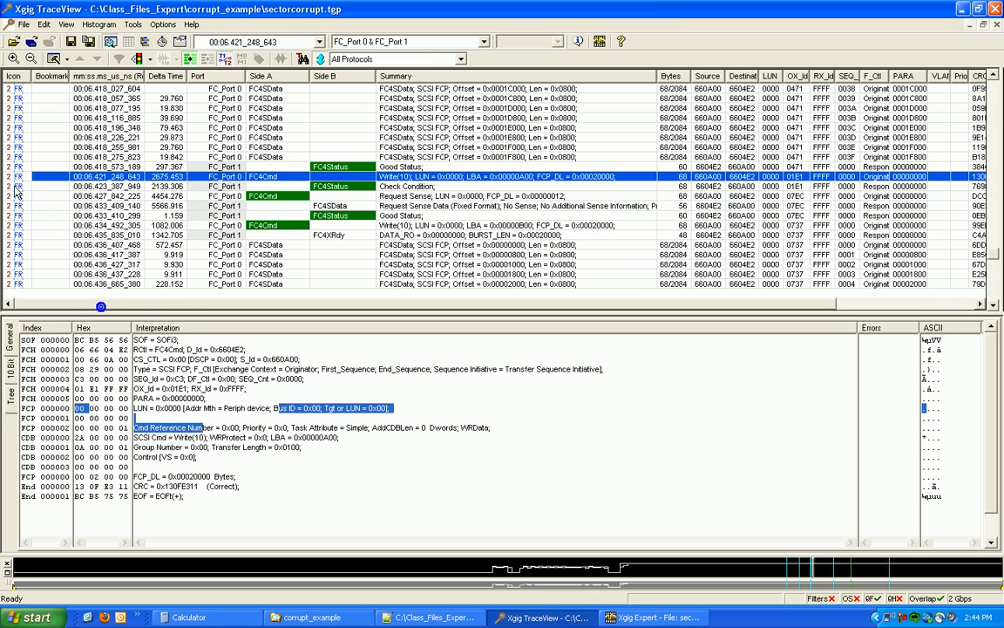
click(45, 188)
double_click(45, 188)
text(chec)
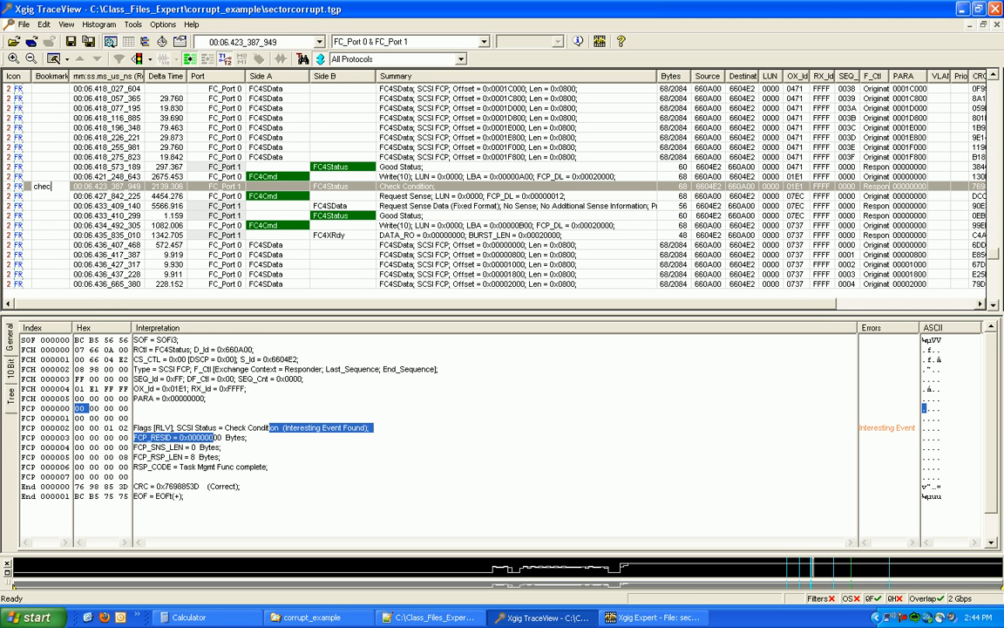
text(k condition)
key(Return)
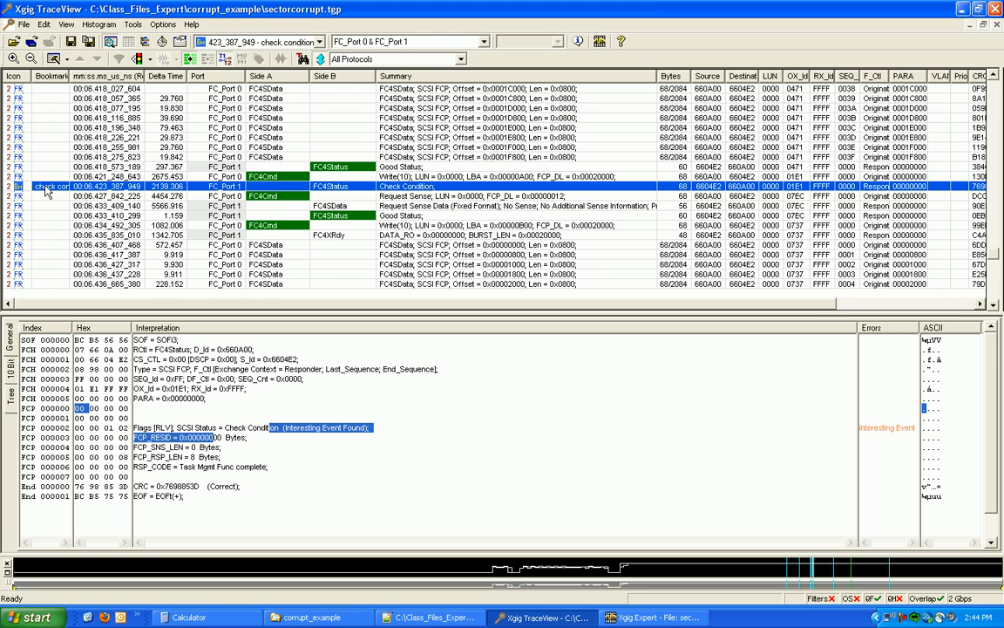
click(320, 42)
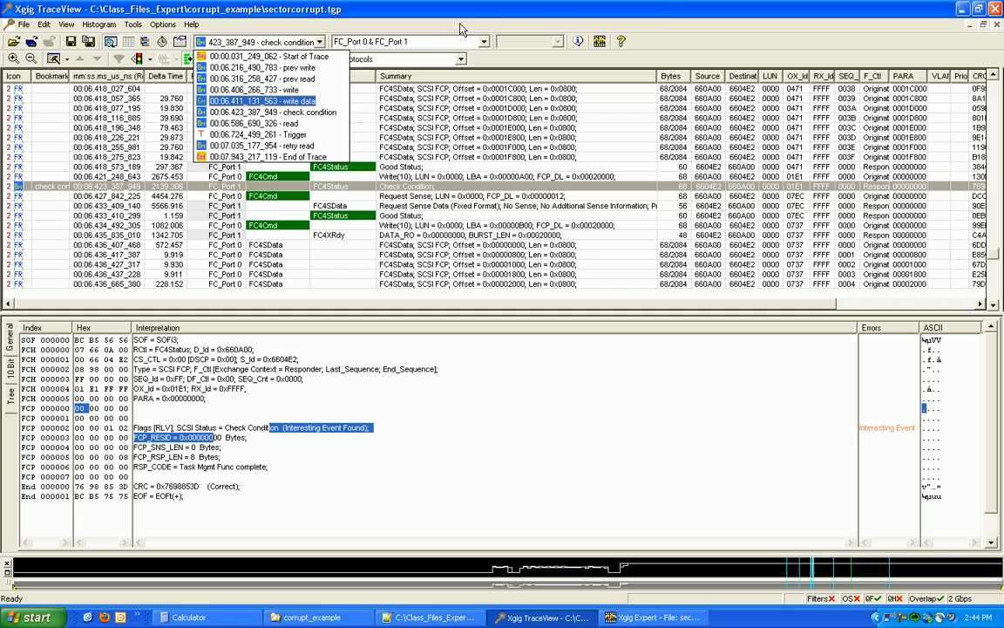
click(417, 18)
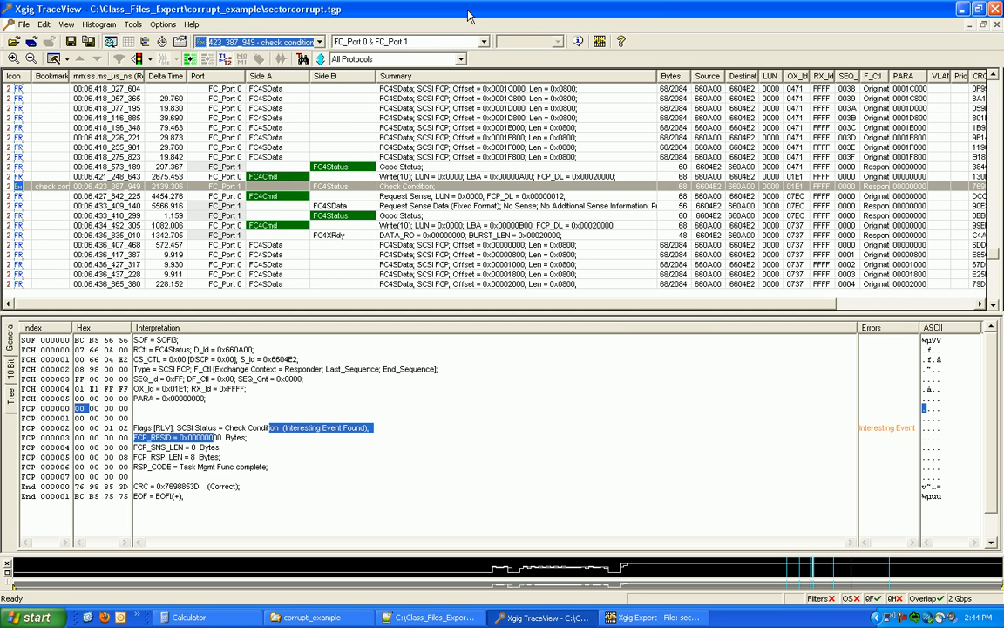
Step: Review the Good Status frame before the Check Condition and the Request Sense Data frame after it
click(498, 128)
click(501, 167)
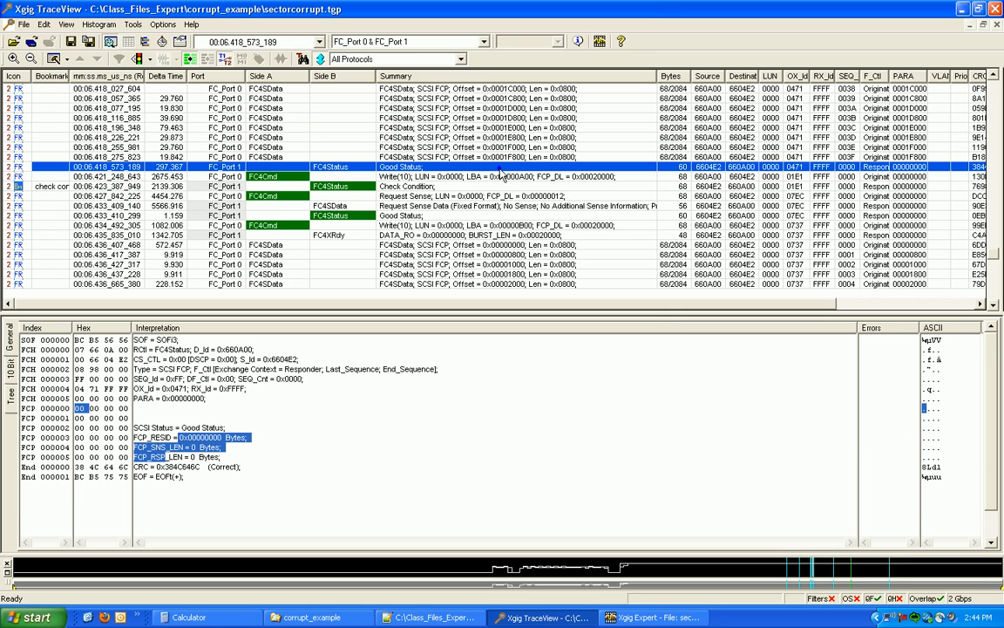
click(505, 206)
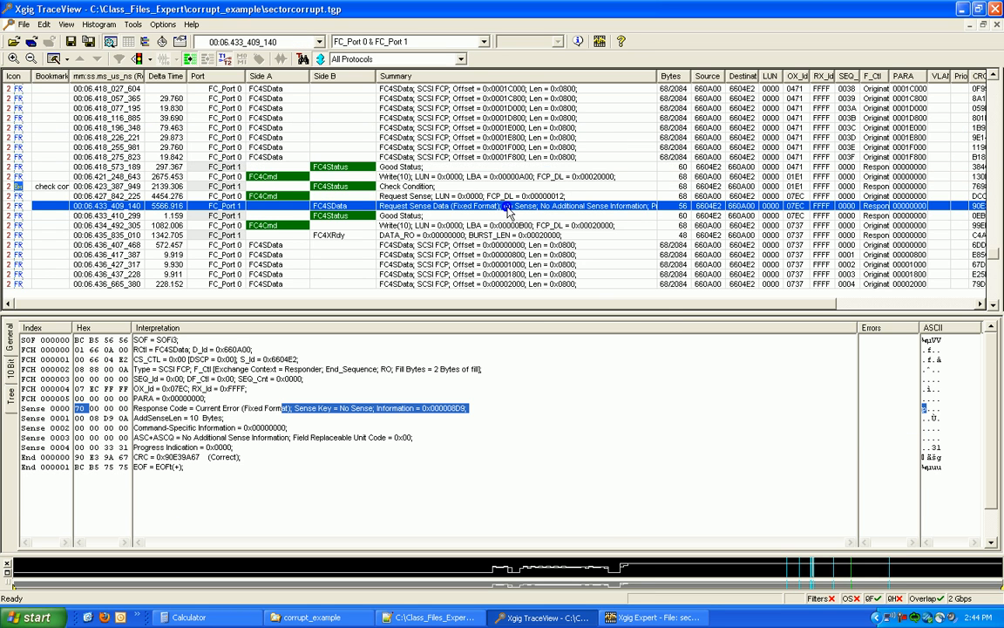
Step: Switch to Xgig Expert and review the reported events, including the ABTS, Command to Command Time and Frame to R_RDY entries
click(652, 617)
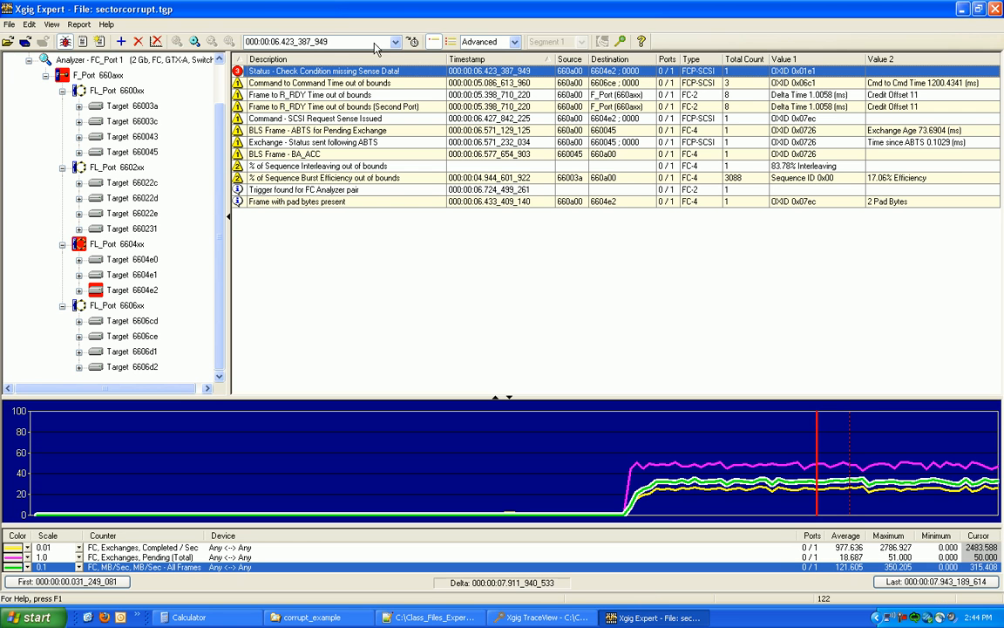
click(536, 119)
click(542, 131)
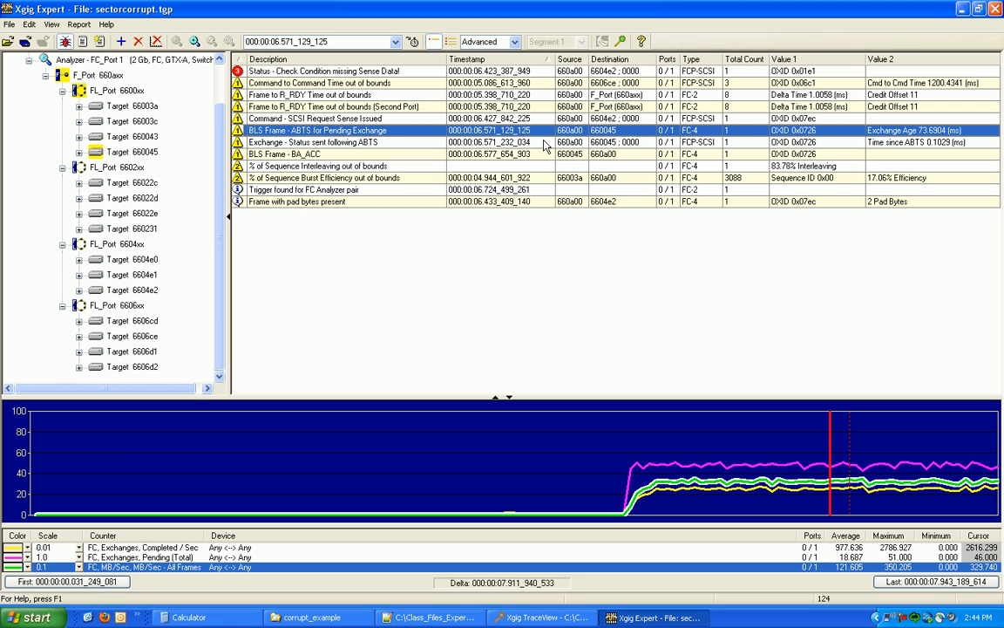
click(375, 71)
click(412, 83)
click(415, 96)
click(373, 106)
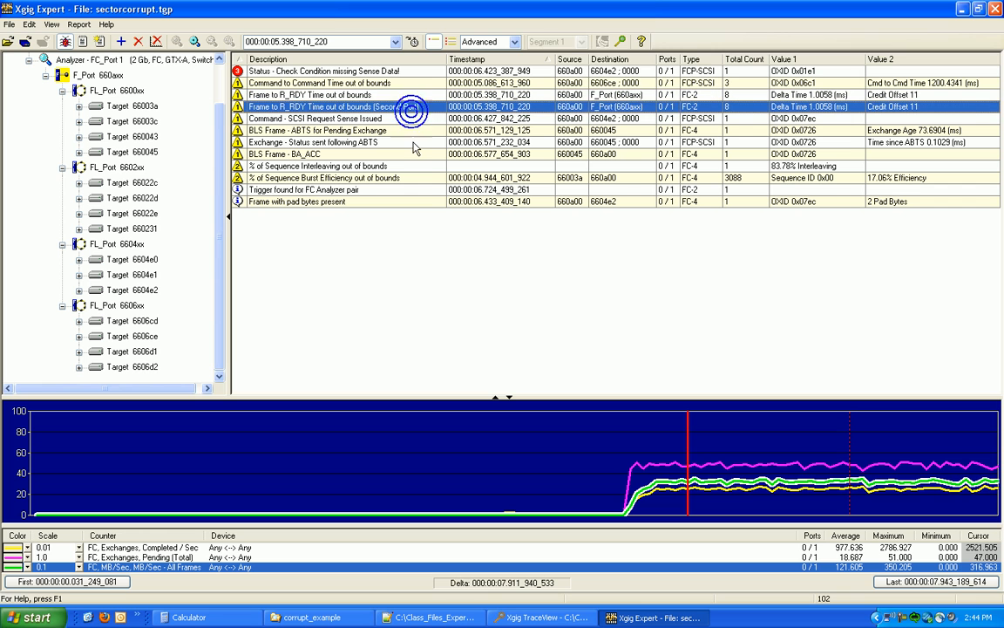
Step: Reopen the "Status - Check Condition missing Sense Data!" event in TraceView and select its Check Condition frame
click(370, 74)
double_click(367, 72)
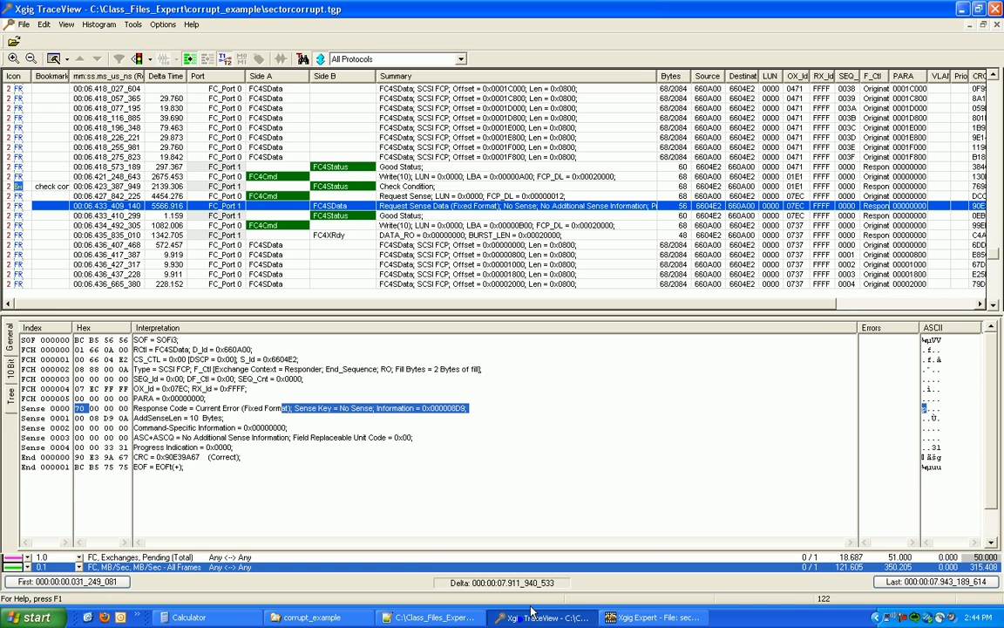
click(427, 176)
click(465, 185)
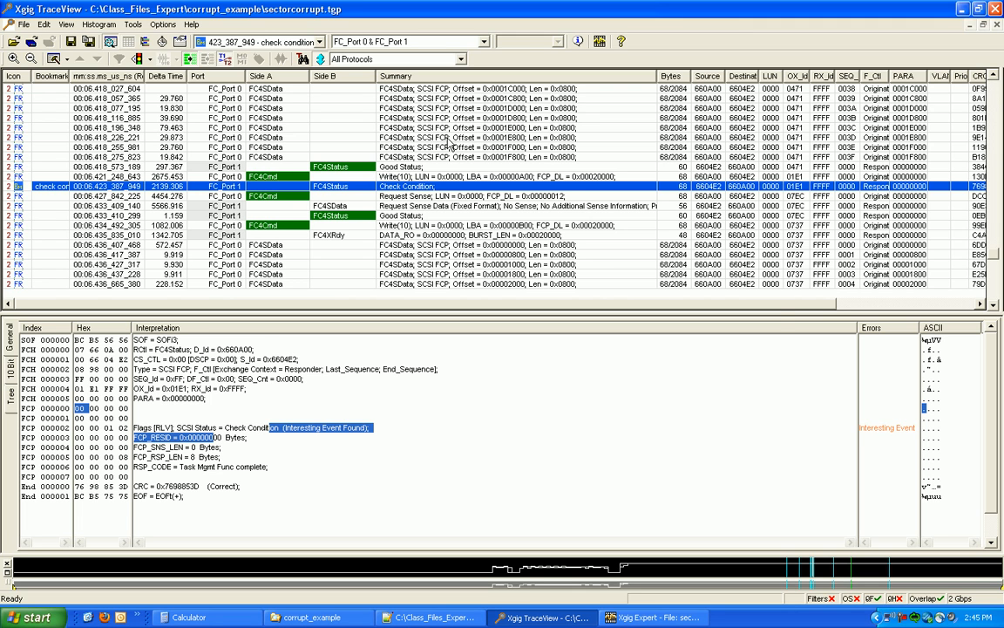
Step: Open Quick Find for the event view and set the search type to Sliding hex
click(410, 137)
key(ctrl+f)
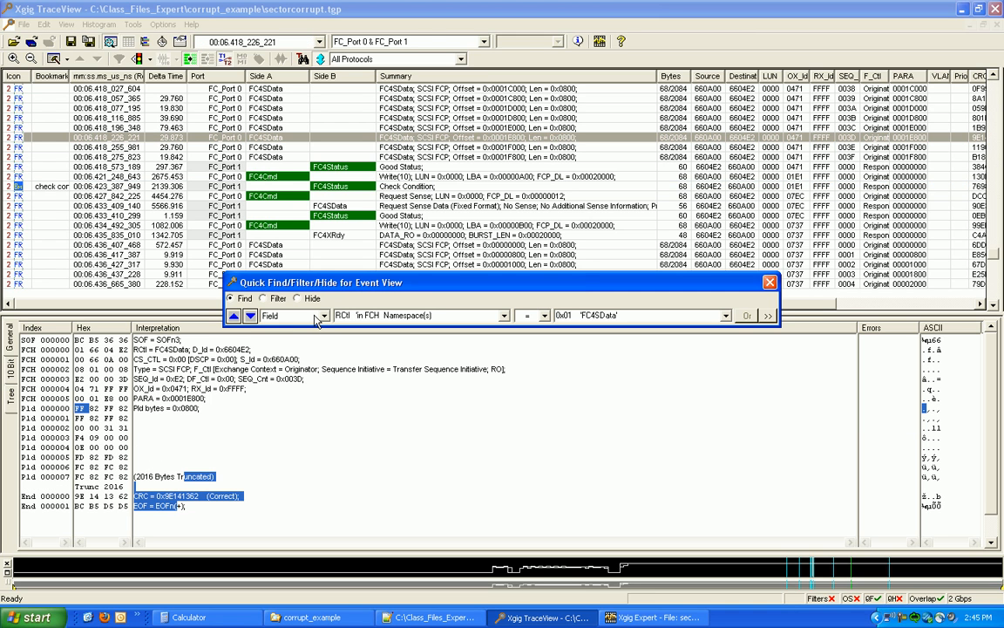
click(322, 315)
click(332, 357)
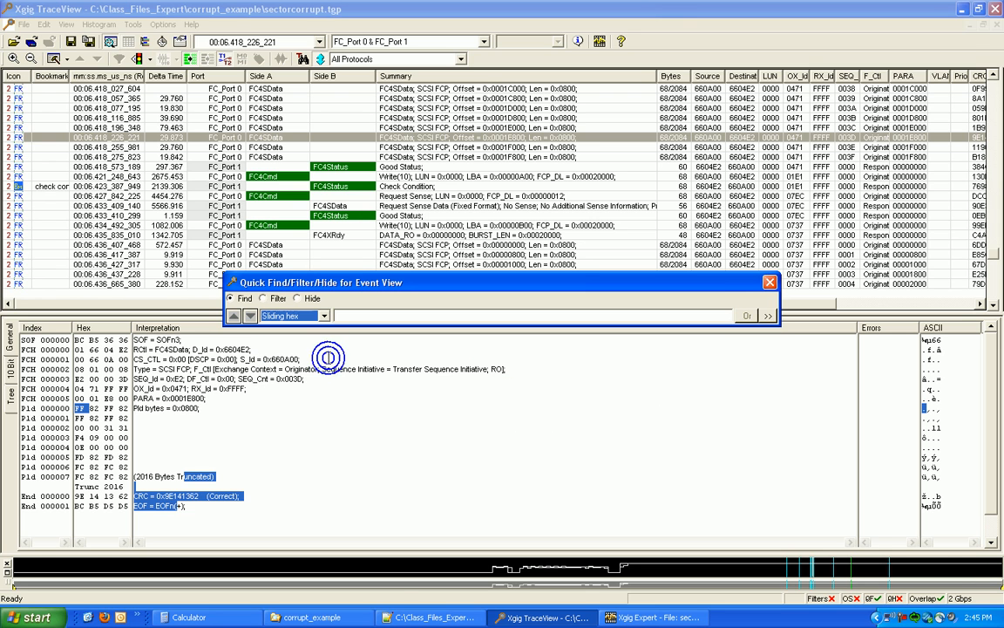
Step: Copy the read value 36003600 at offset 0x11B000 from COMET_11.bad in Notepad++ and enter it as TraceView's hex search pattern
click(423, 616)
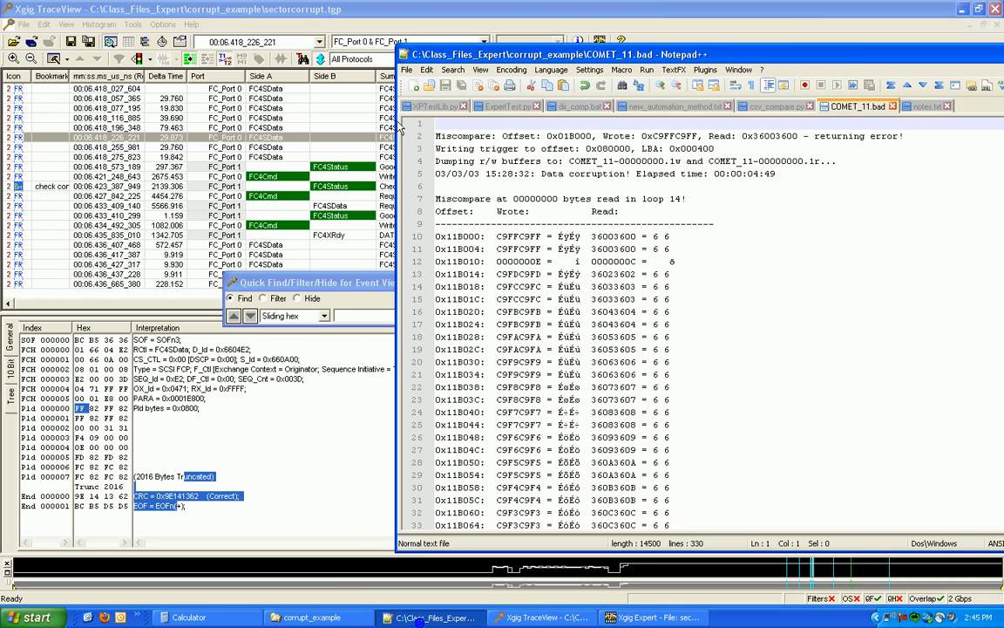
double_click(497, 237)
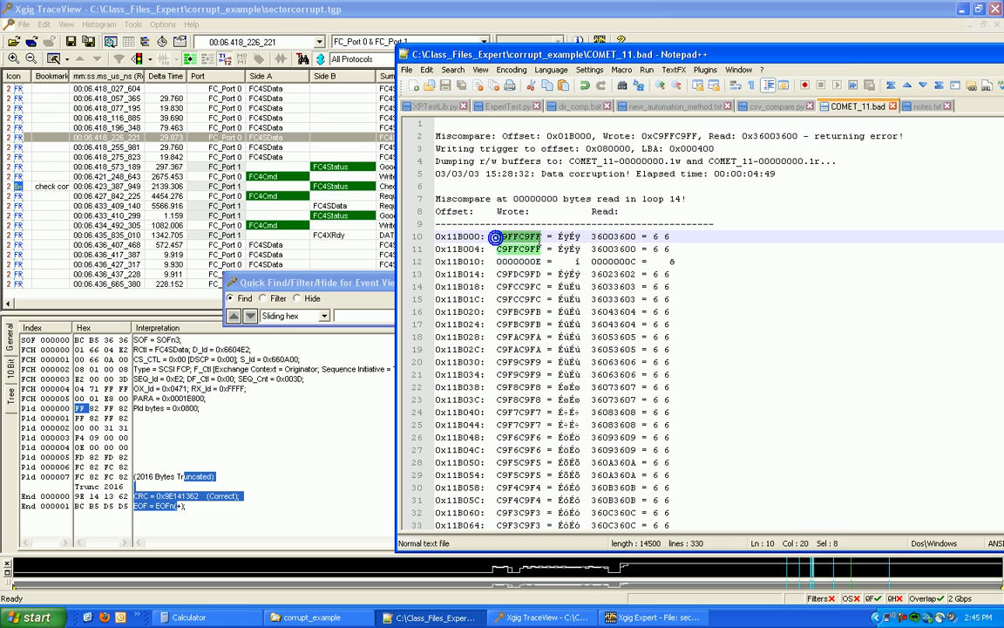
double_click(612, 236)
key(ctrl+c)
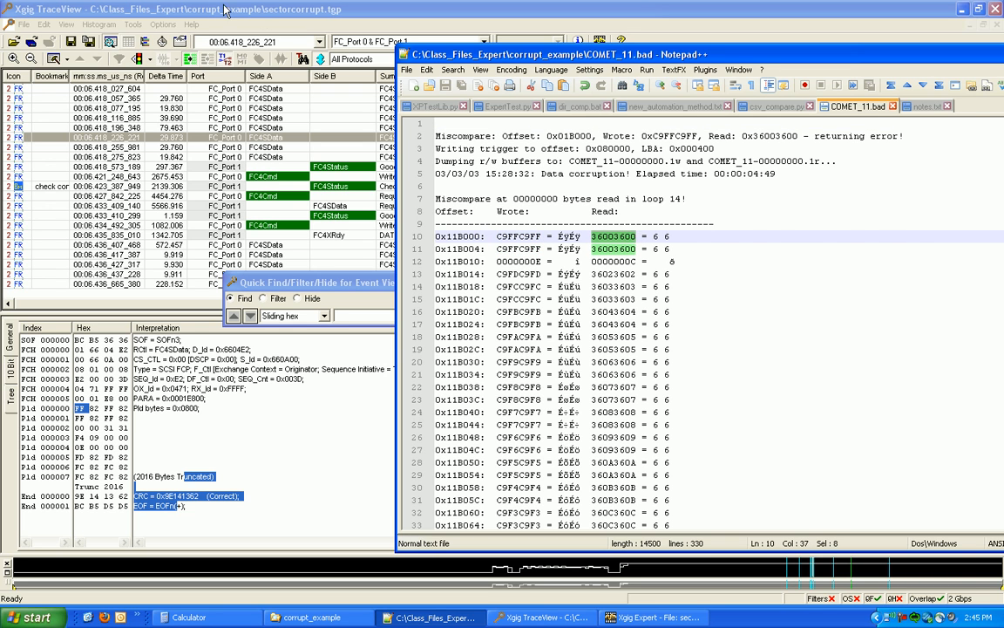
click(366, 316)
key(ctrl+v)
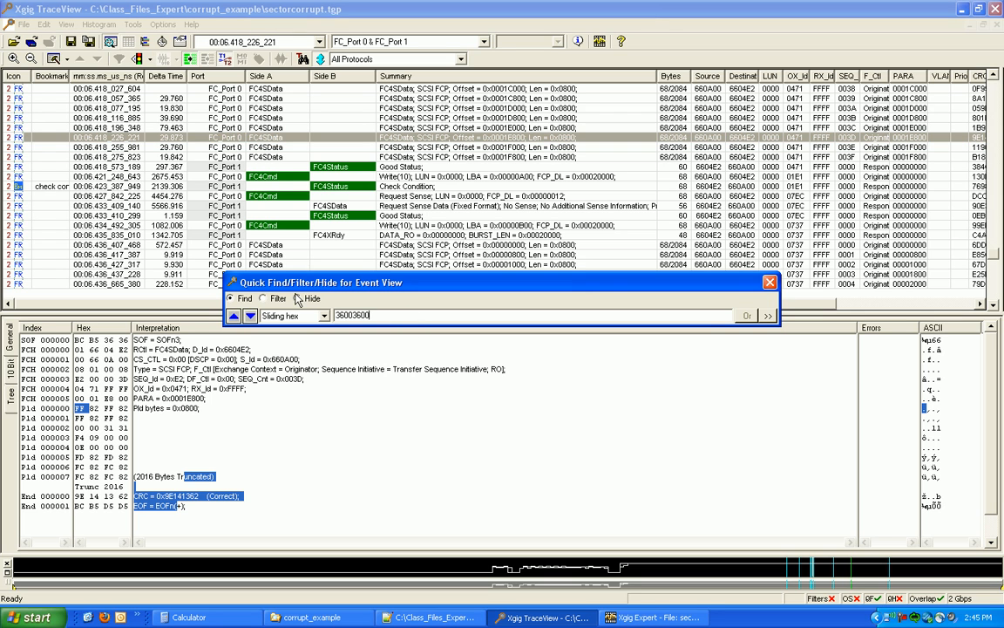
Step: Filter the events by the sliding hex pattern 36003600, keeping the existing 0x6604E2 source or destination criterion
click(277, 298)
click(649, 299)
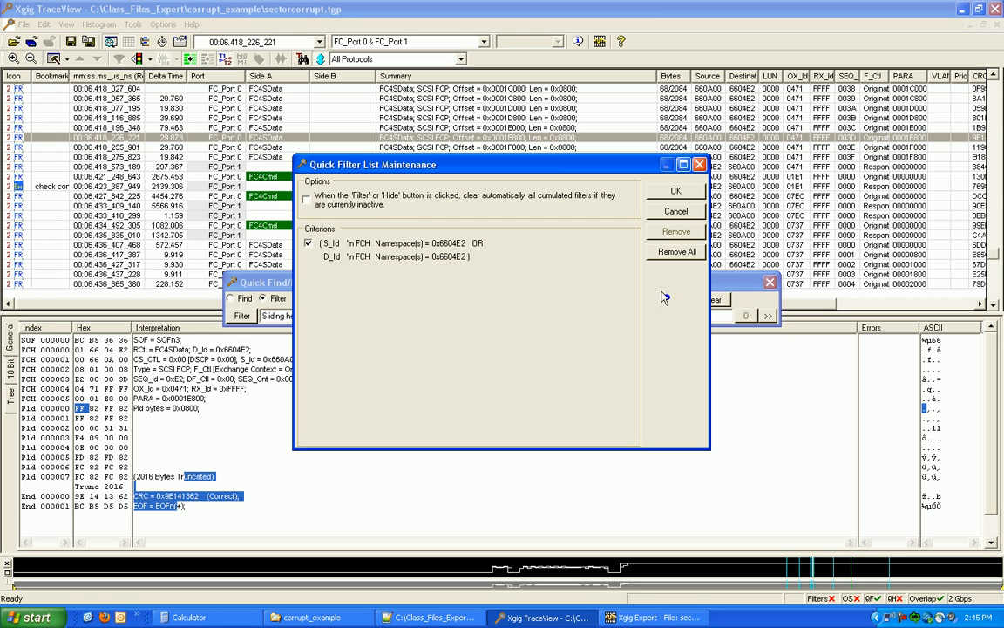
click(674, 191)
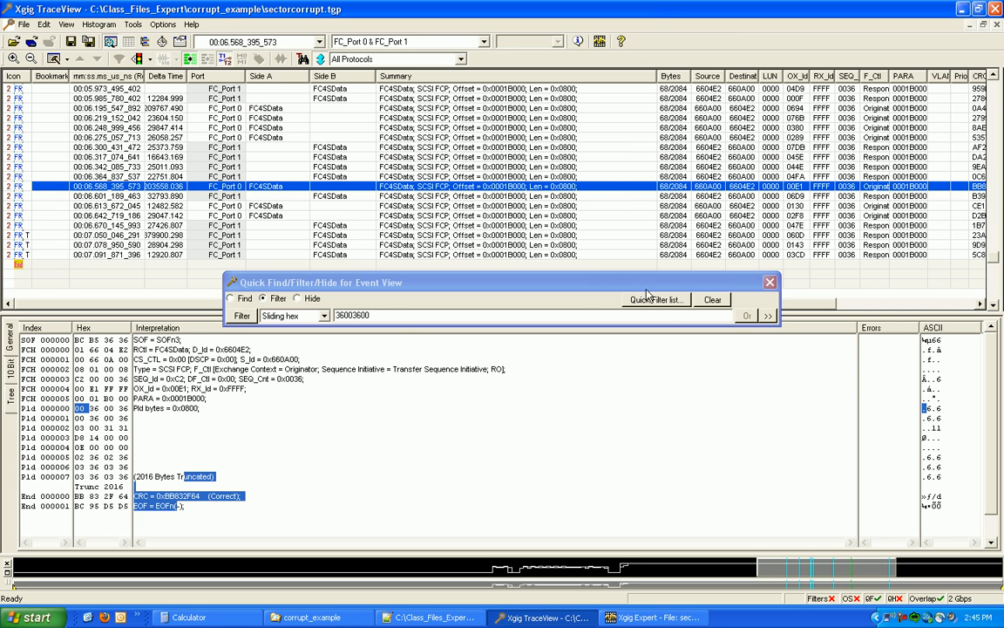
Step: Clear the quick filters and select the FC4SData frame at 00:06.568_365_813
click(384, 316)
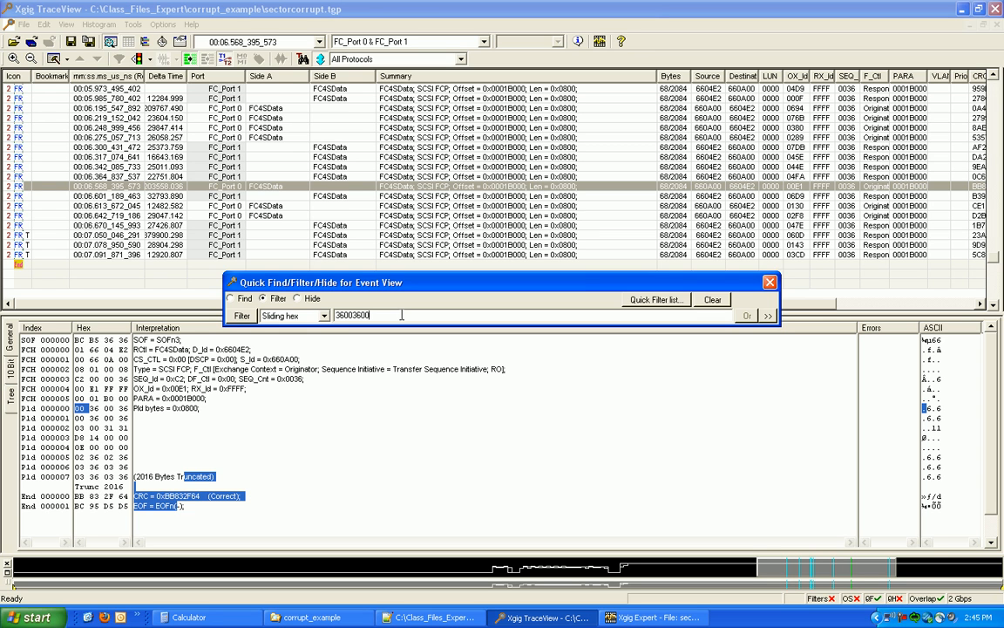
double_click(401, 315)
click(712, 299)
click(282, 158)
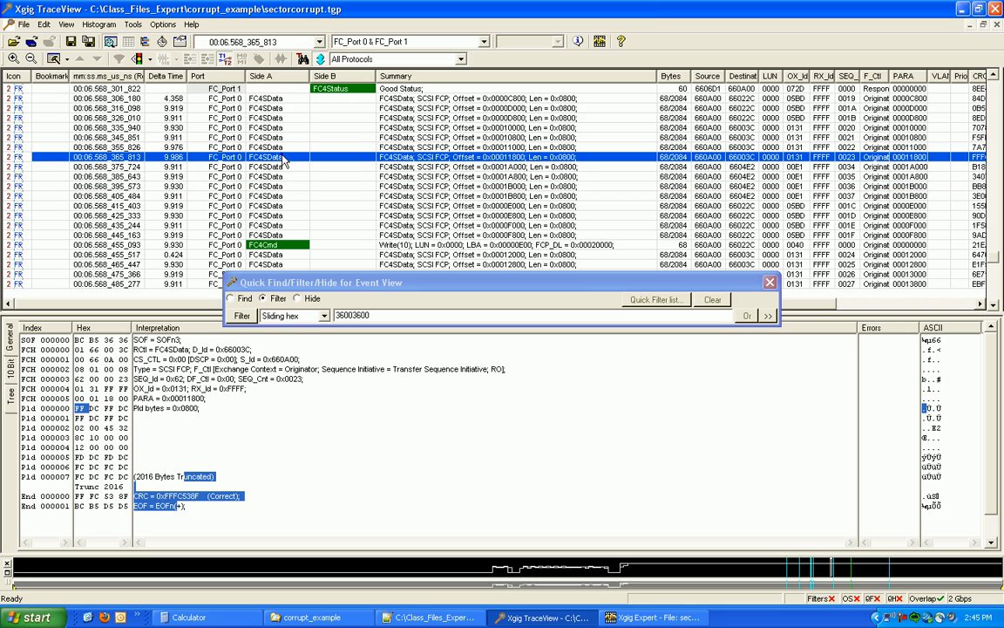
Step: Set up a detailed find using the Any Frame template from the JDSU Library's Fibre Channel folder
click(53, 60)
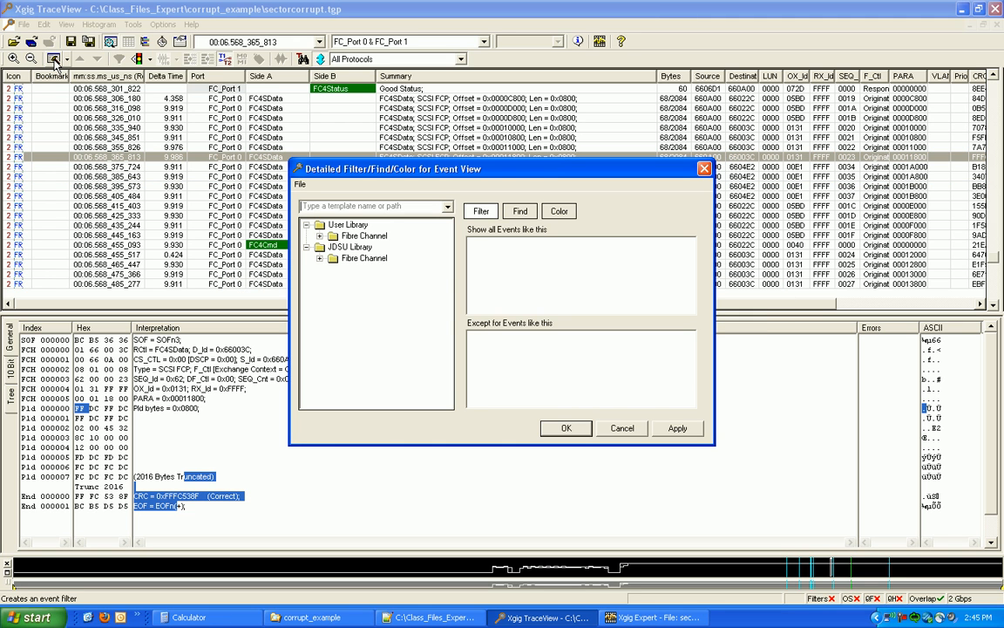
click(320, 259)
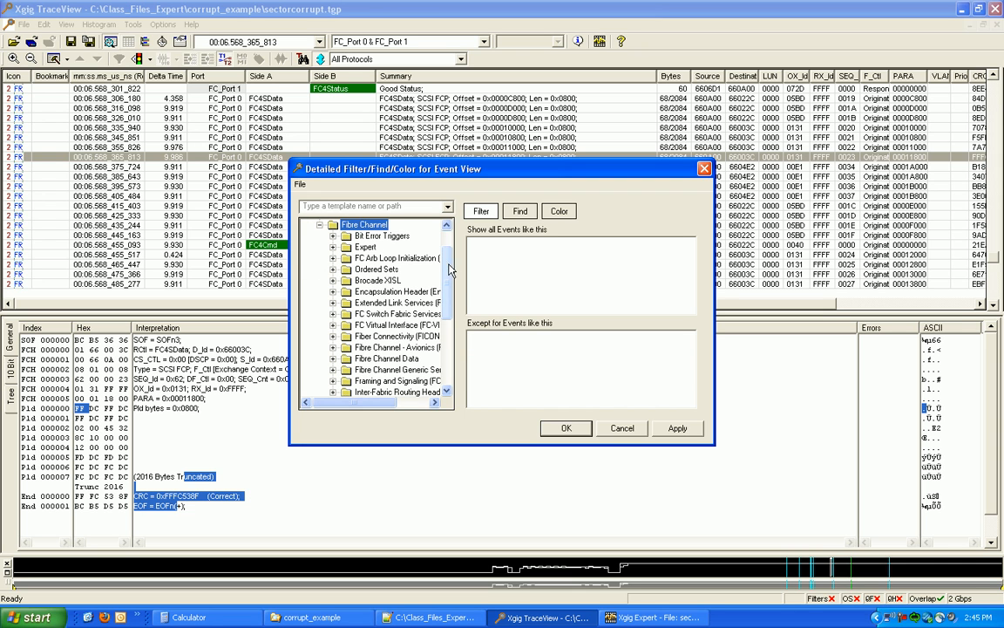
scroll(462, 357, down, 5)
click(520, 211)
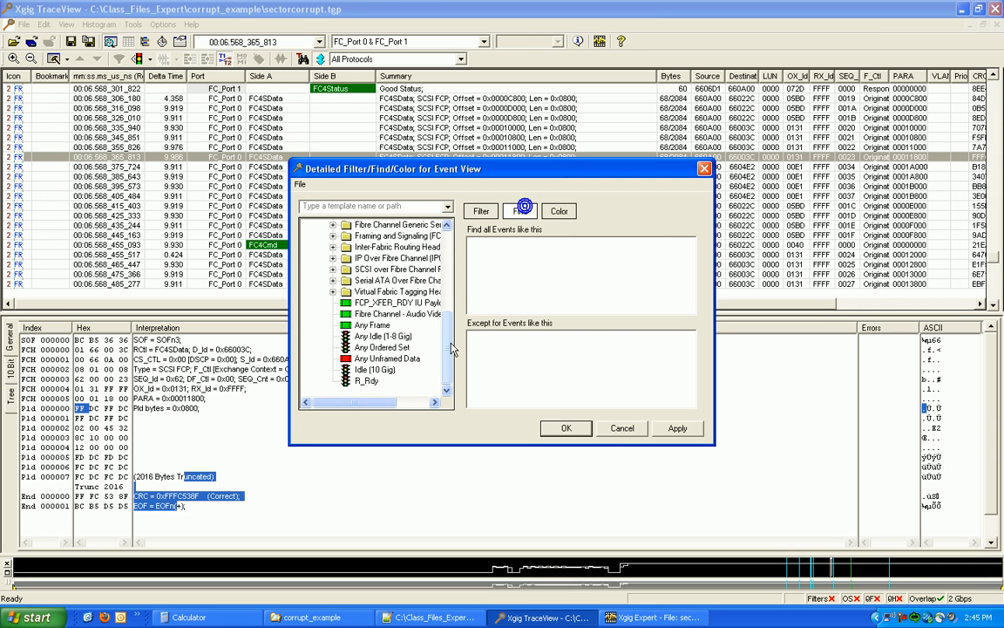
click(370, 325)
drag(370, 325, 506, 253)
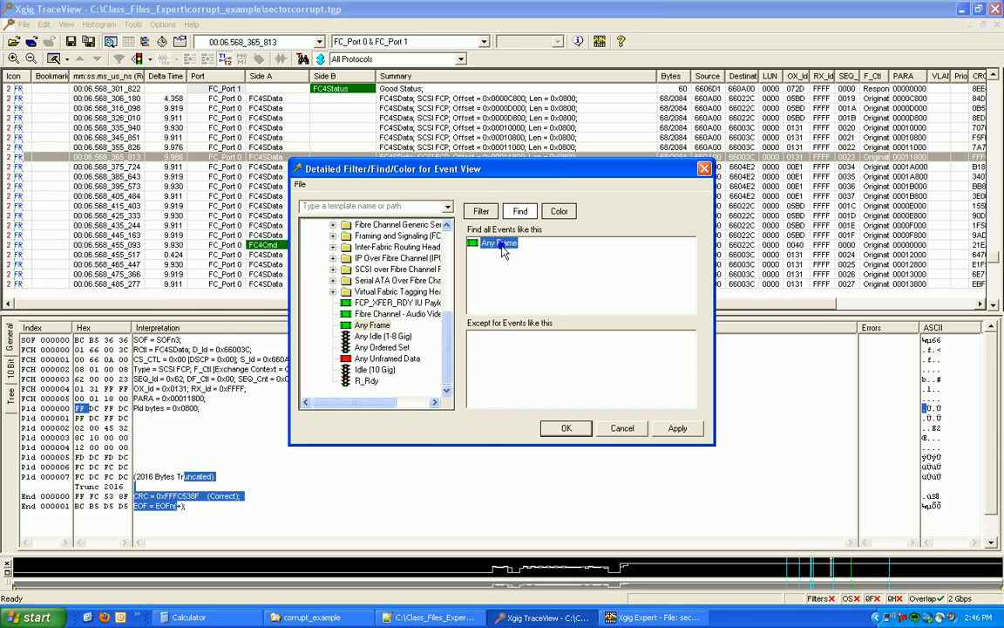
double_click(500, 245)
click(149, 175)
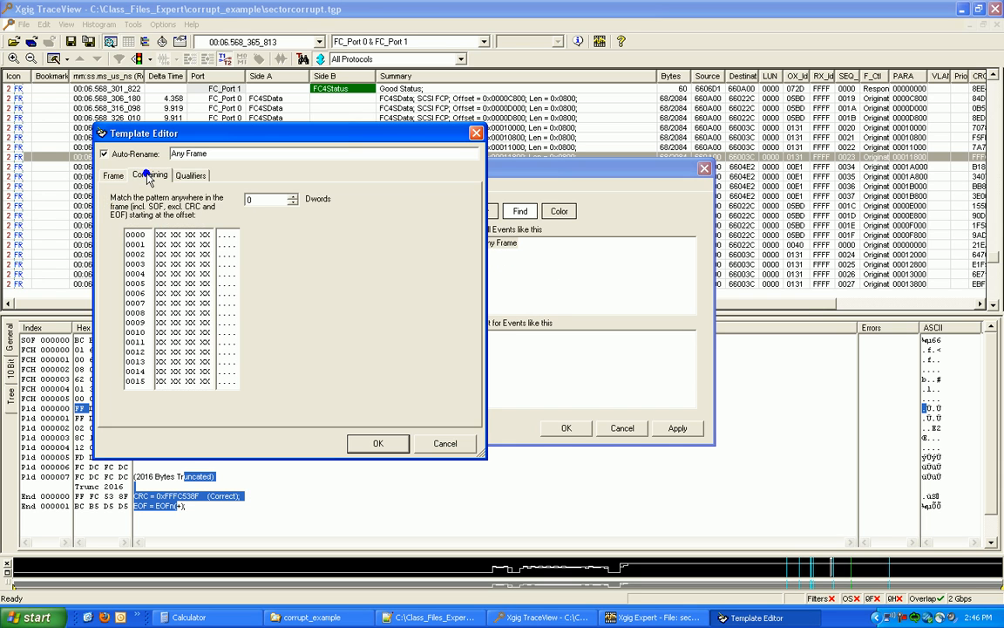
click(159, 235)
text(12 31 23 12 32 12 21 21 32 31 21 22 )
text(12 31 23 12 3)
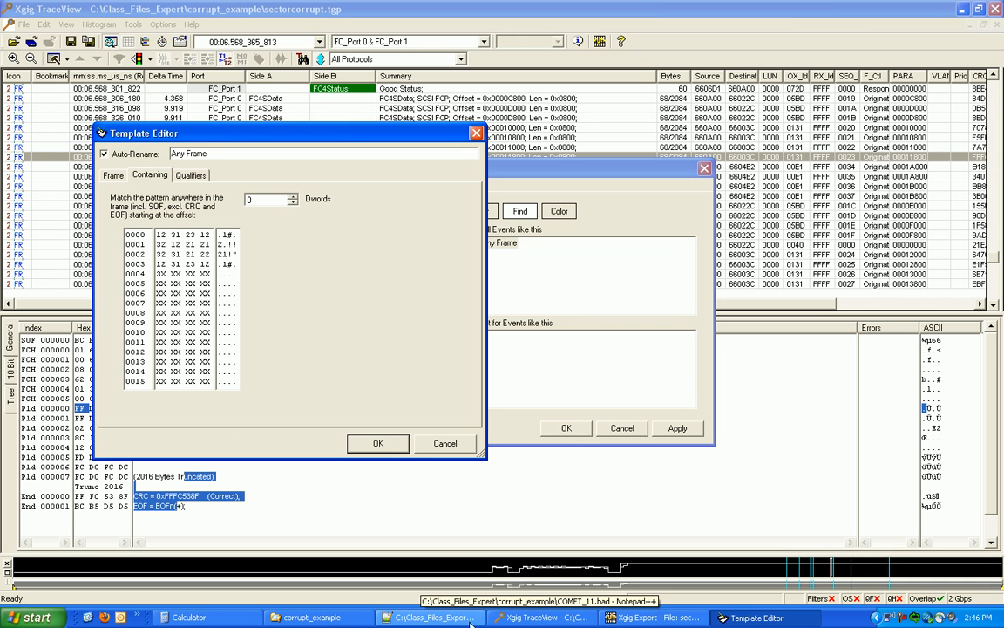
click(378, 443)
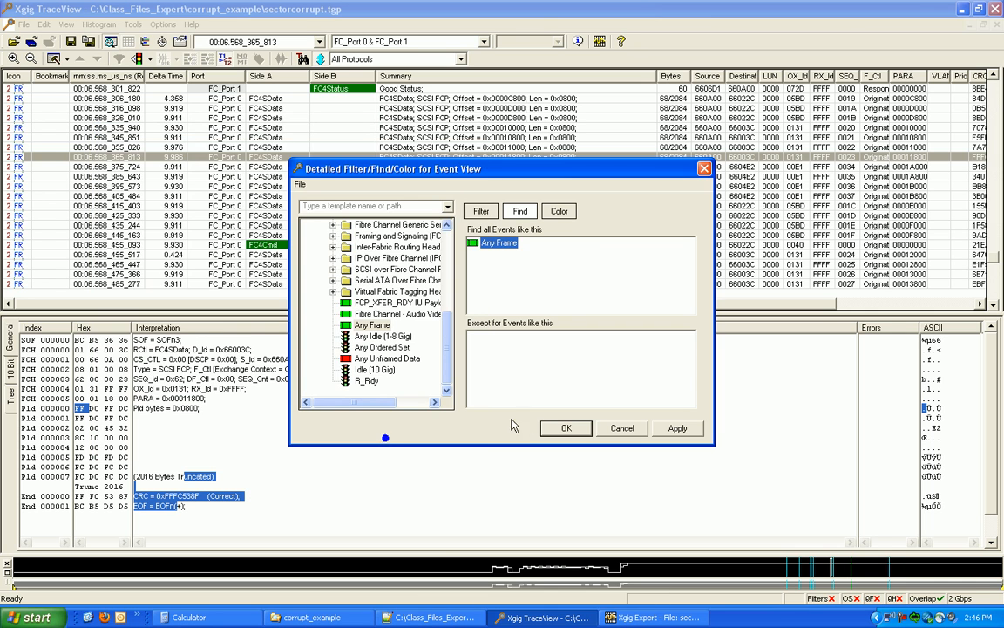
click(611, 427)
click(519, 215)
key(F3)
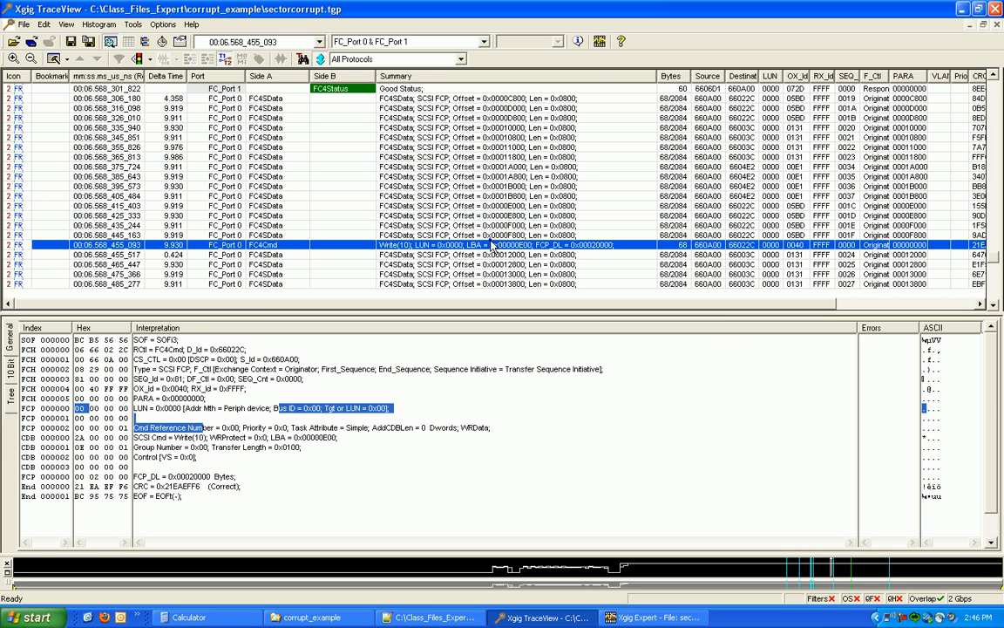
Step: Show the Exchange View and select the Write(10) exchange with tag 375, just below the Check Condition exchange
click(127, 42)
click(665, 213)
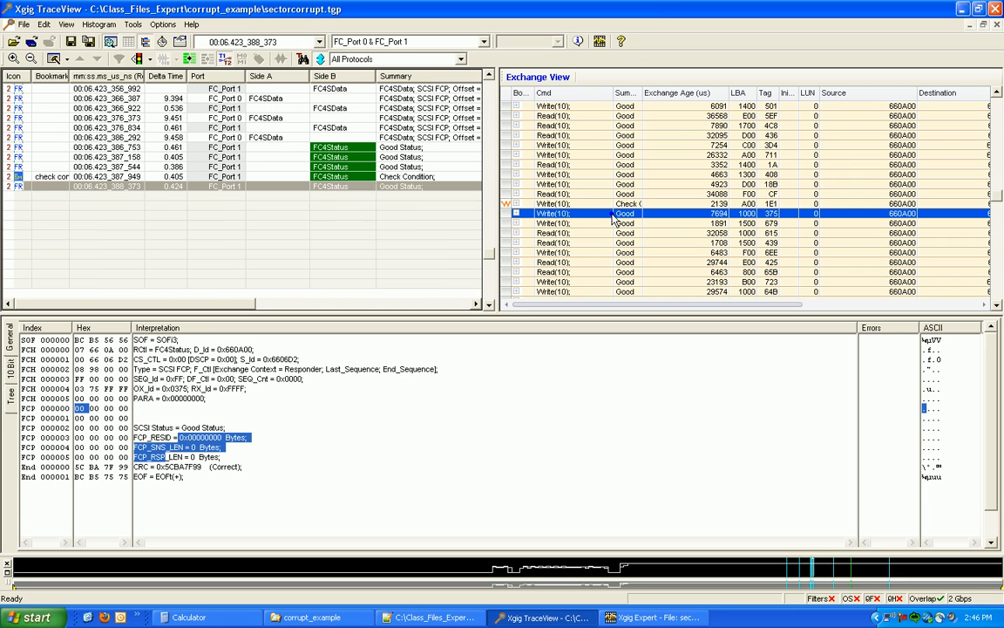